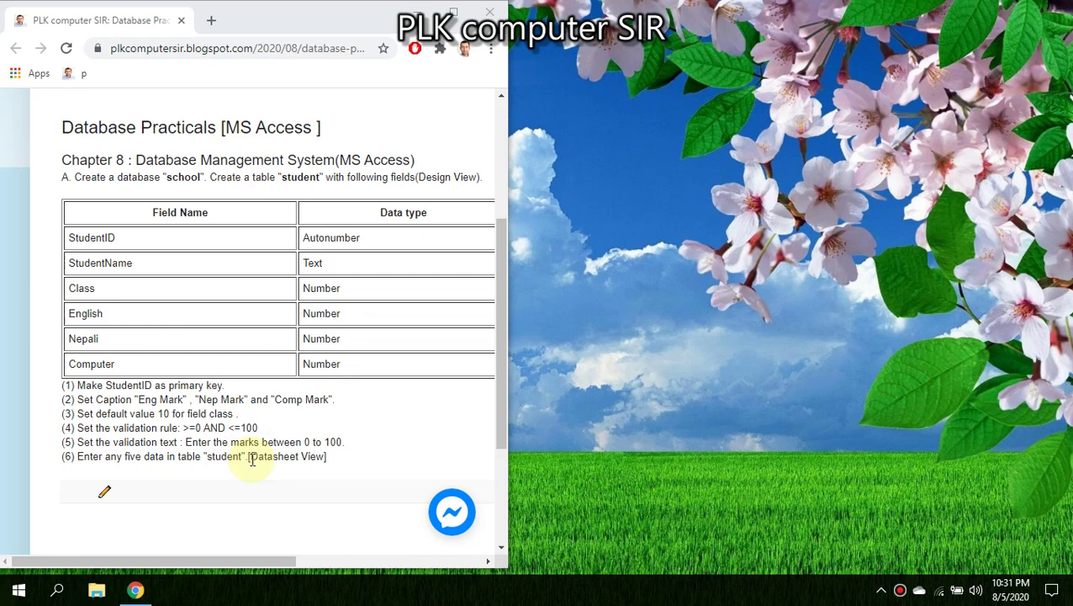
Refresh the desktop, then launch Microsoft Access by running msaccess
right_click(610, 144)
left_click(649, 208)
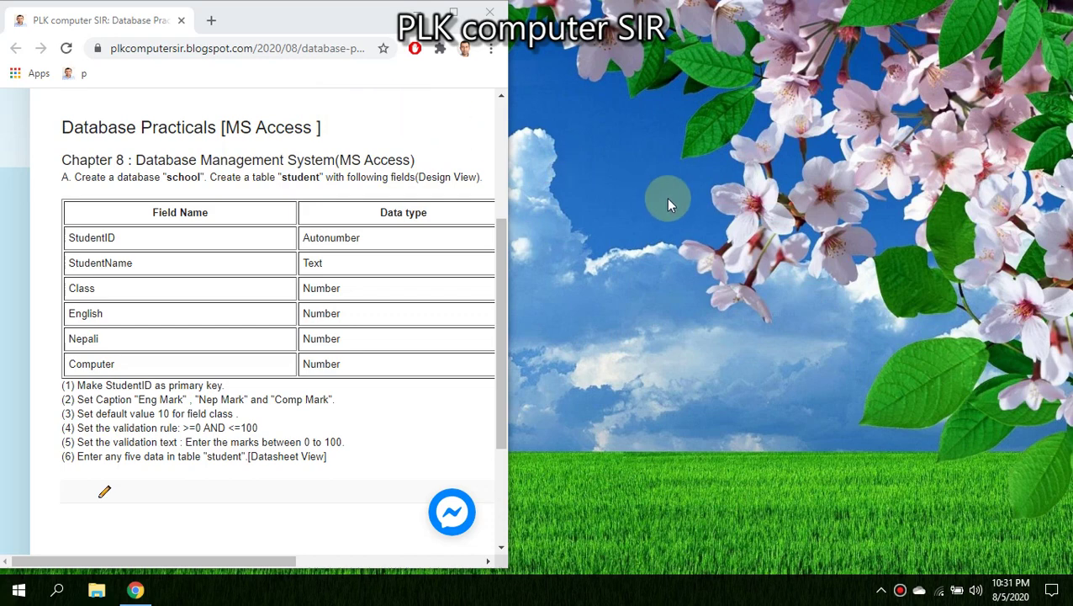
key("super+r")
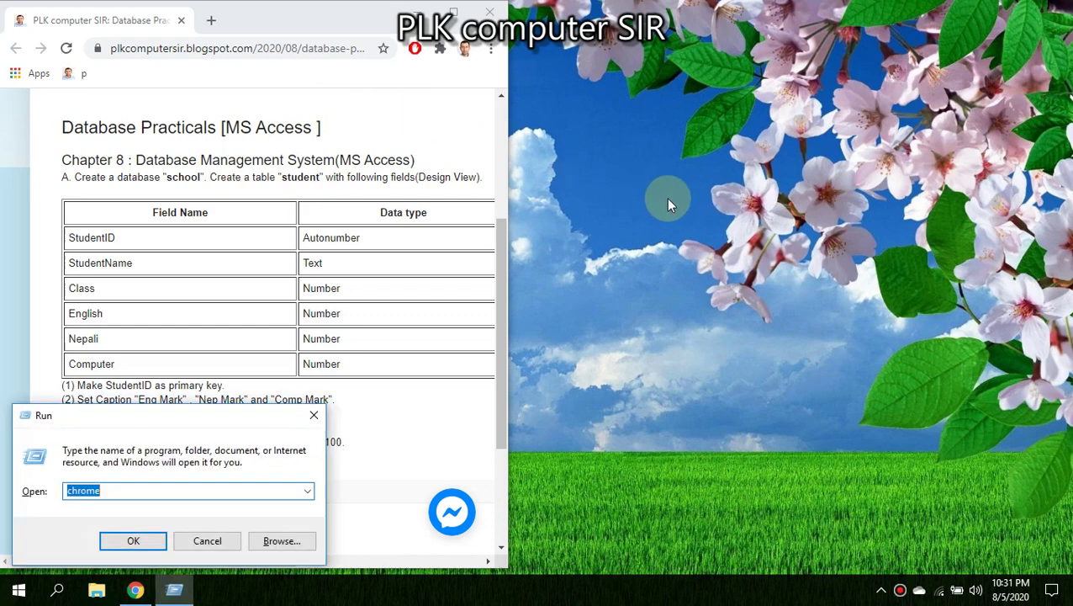
type("msacces")
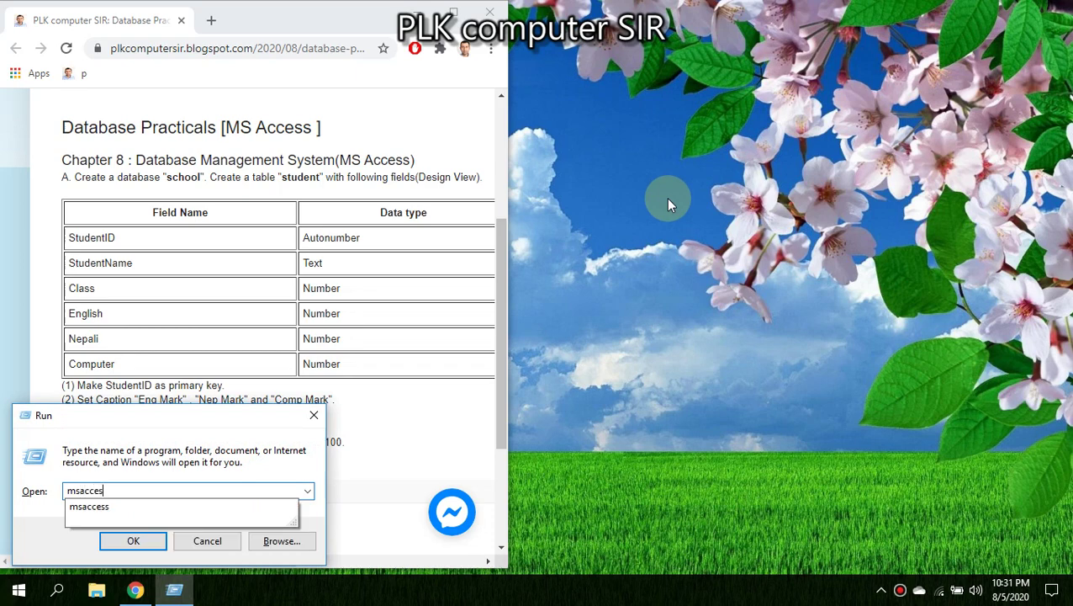
type("s")
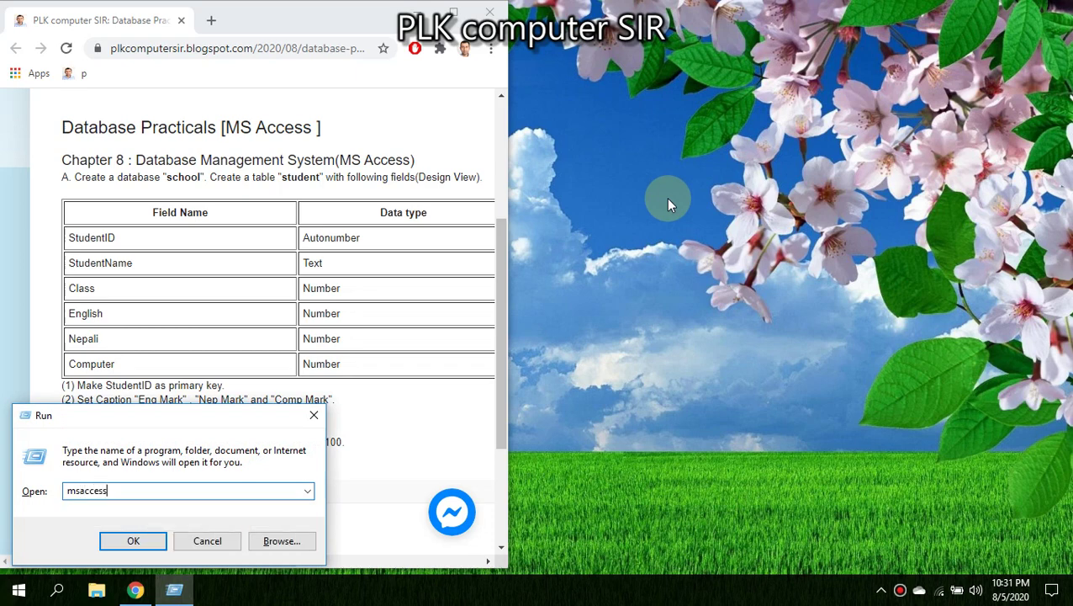
left_click(116, 540)
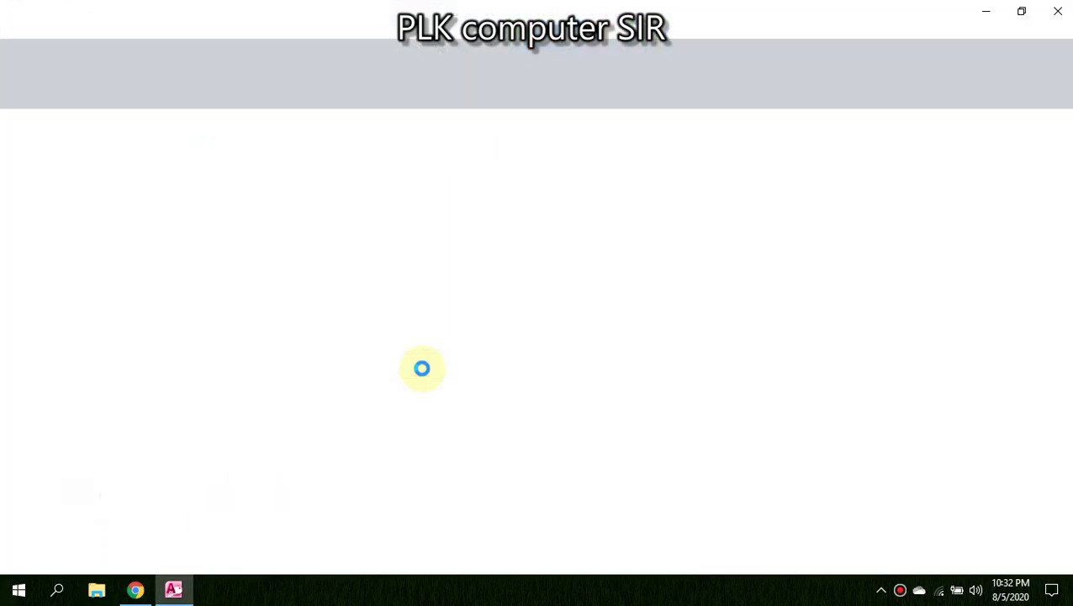
Resize the Access window beside the browser, then maximize it again
left_click(1021, 10)
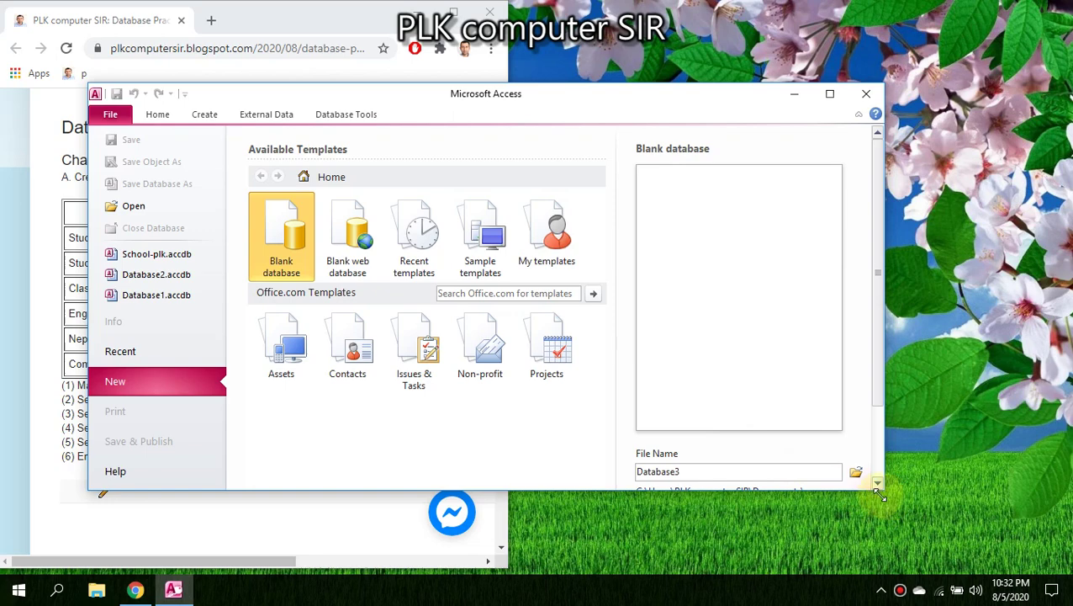
left_click_drag(871, 494, 898, 582)
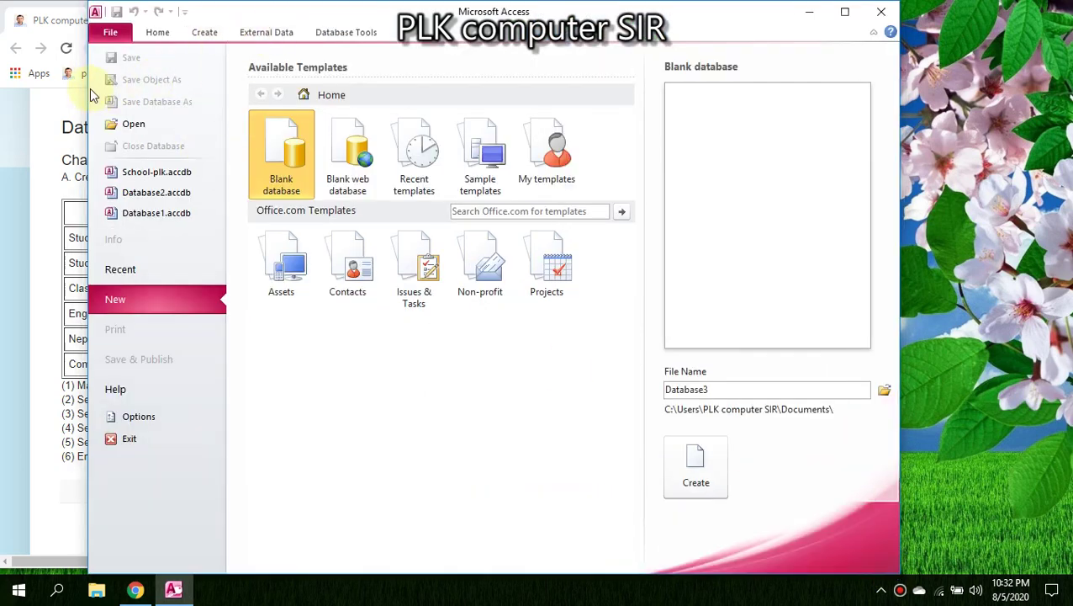
left_click_drag(88, 87, 518, 101)
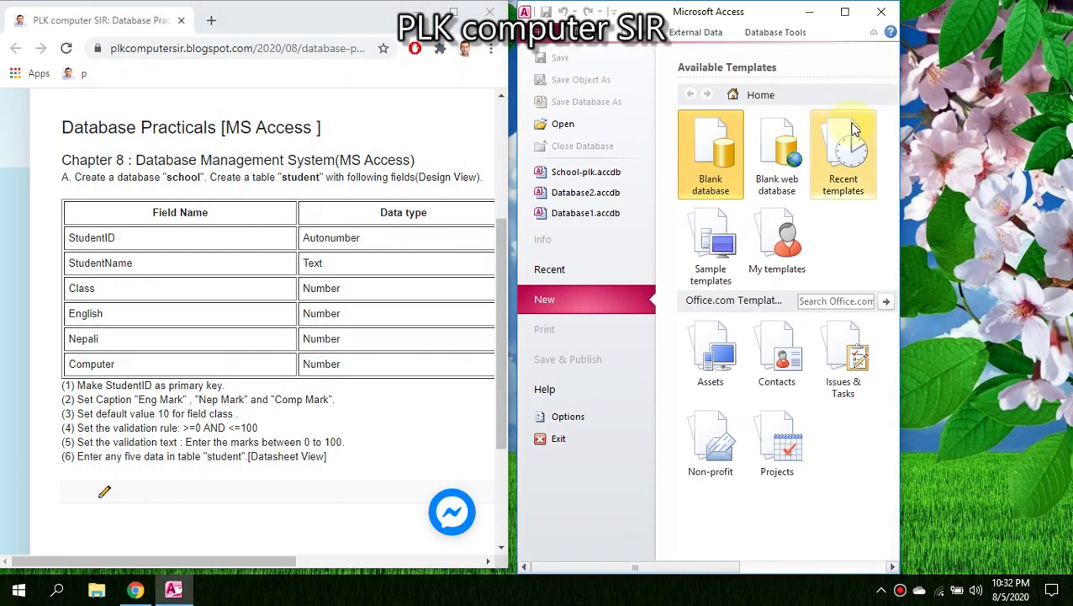
left_click_drag(898, 133, 1053, 137)
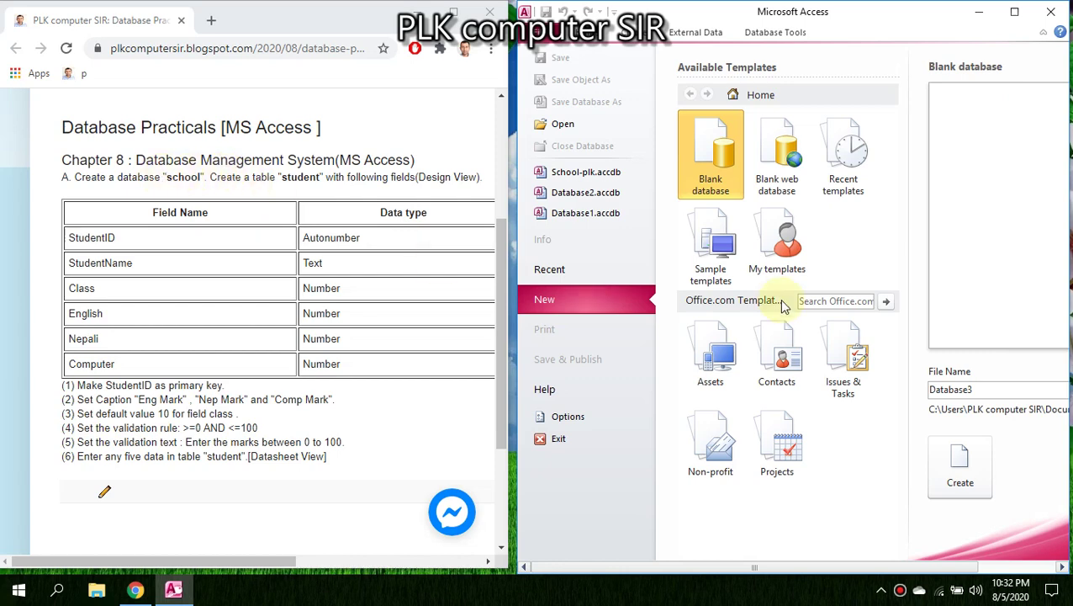
left_click(1014, 11)
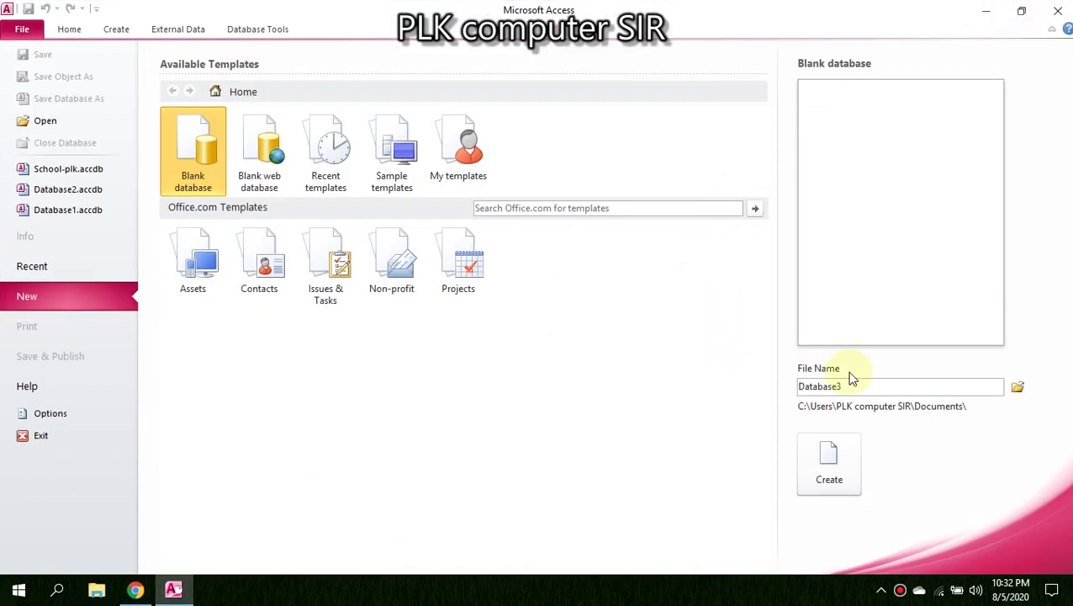
Replace Database3 with the file name school and create the blank database
left_click(863, 384)
left_click_drag(864, 384, 780, 390)
type("school")
left_click(831, 457)
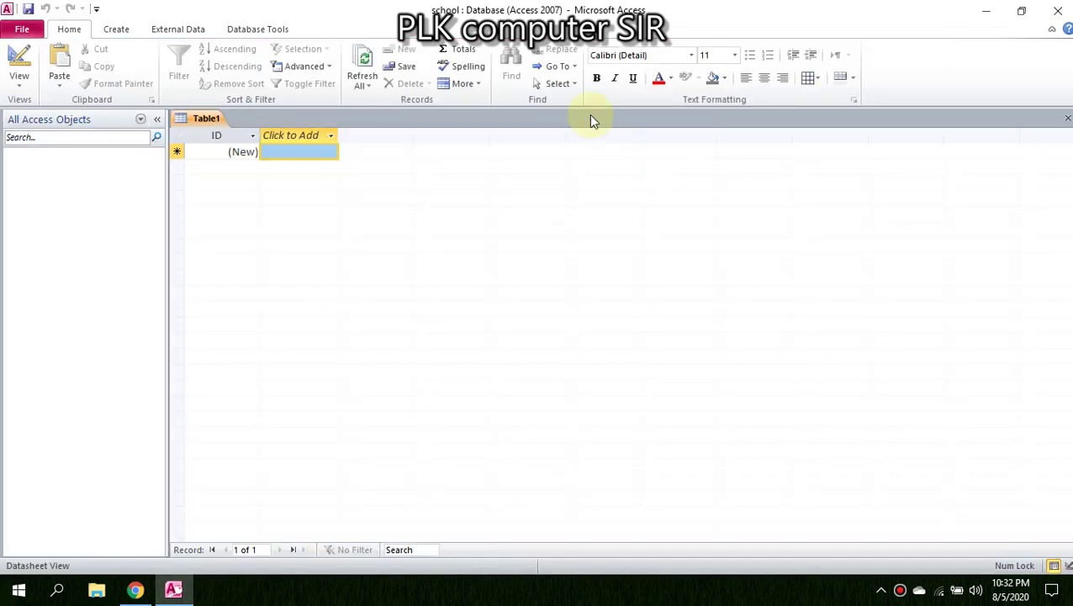
Restore the Access window and stretch it to full screen height beside the browser
left_click(1021, 10)
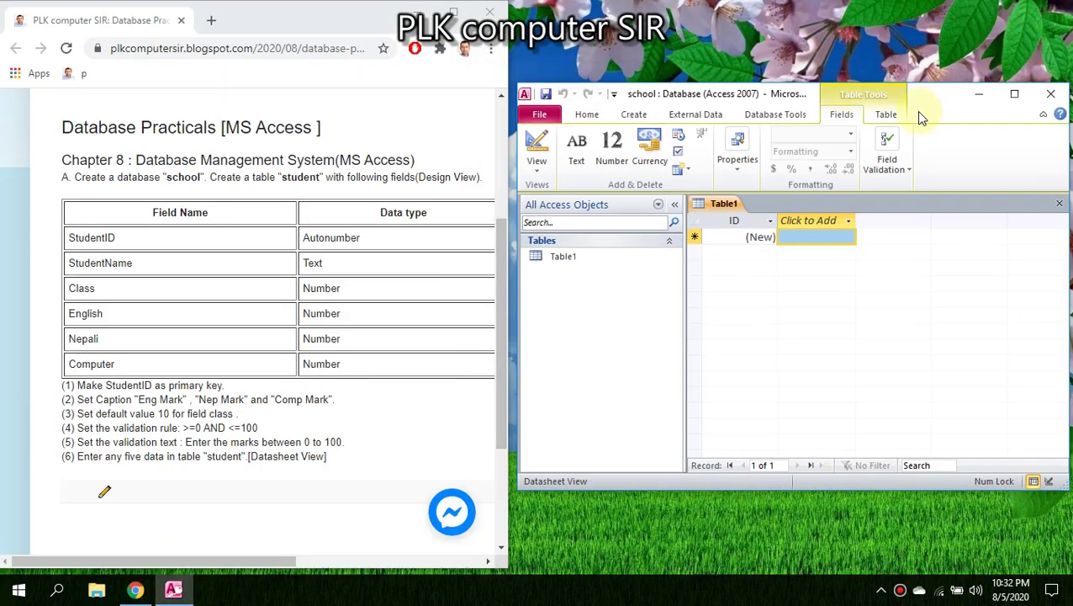
double_click(909, 487)
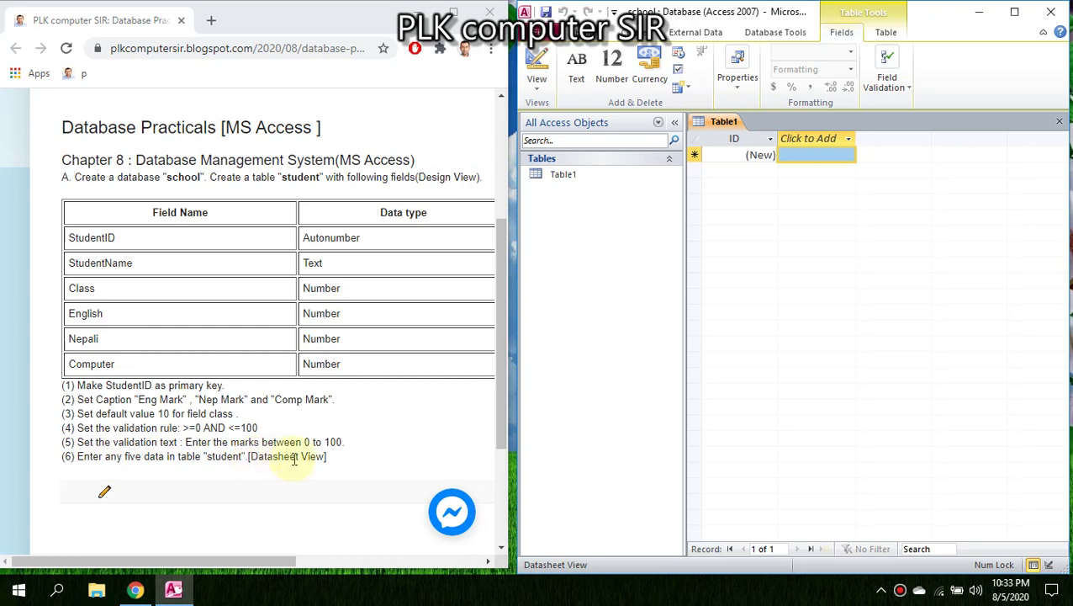
Switch Table1 to Design View, saving the table as student
left_click(537, 88)
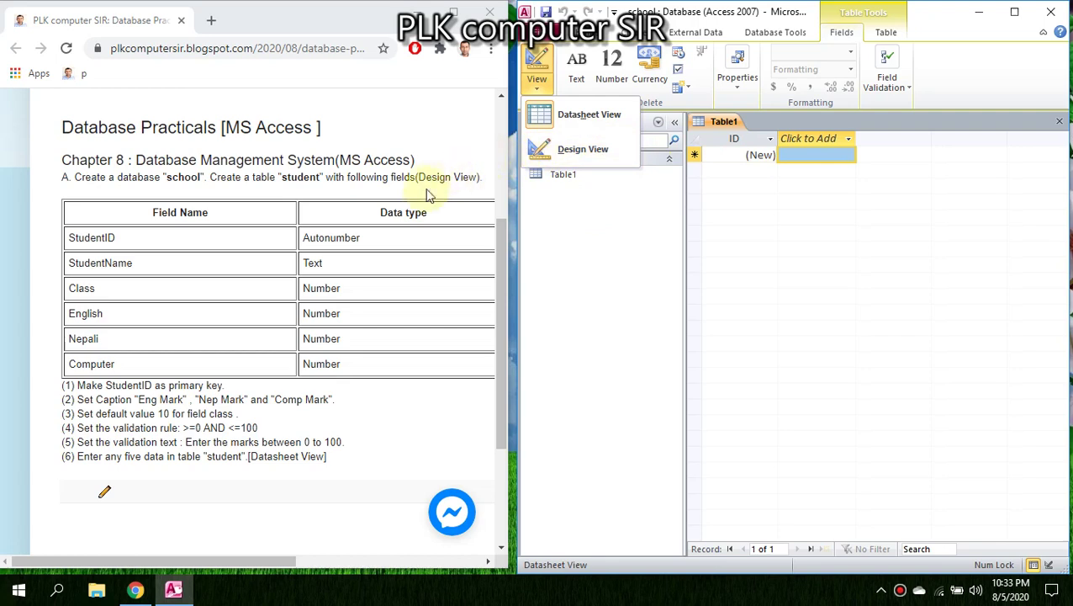
left_click(577, 151)
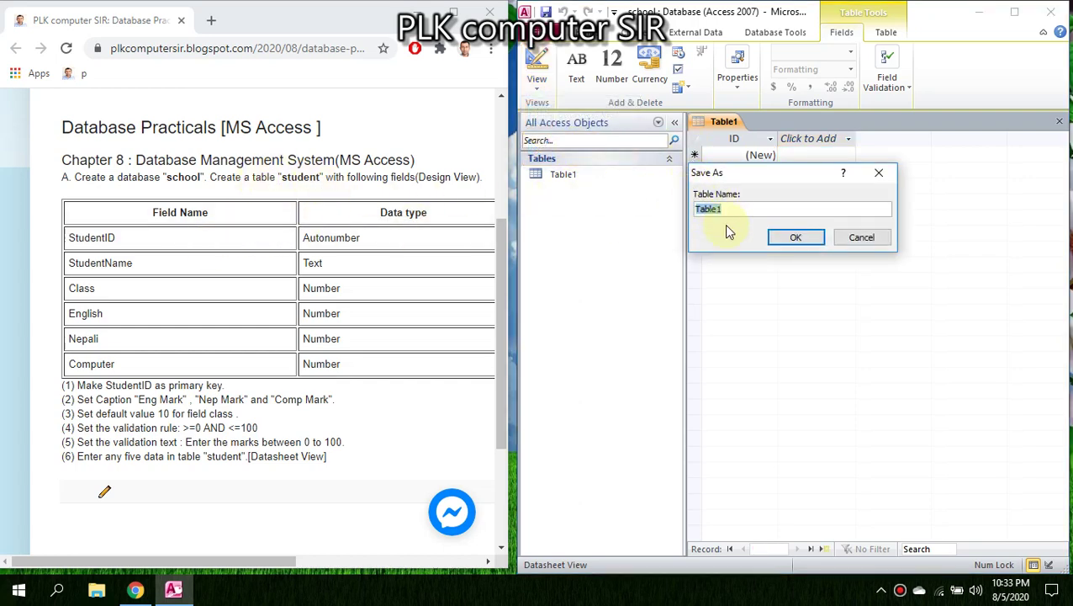
type("student")
left_click(795, 237)
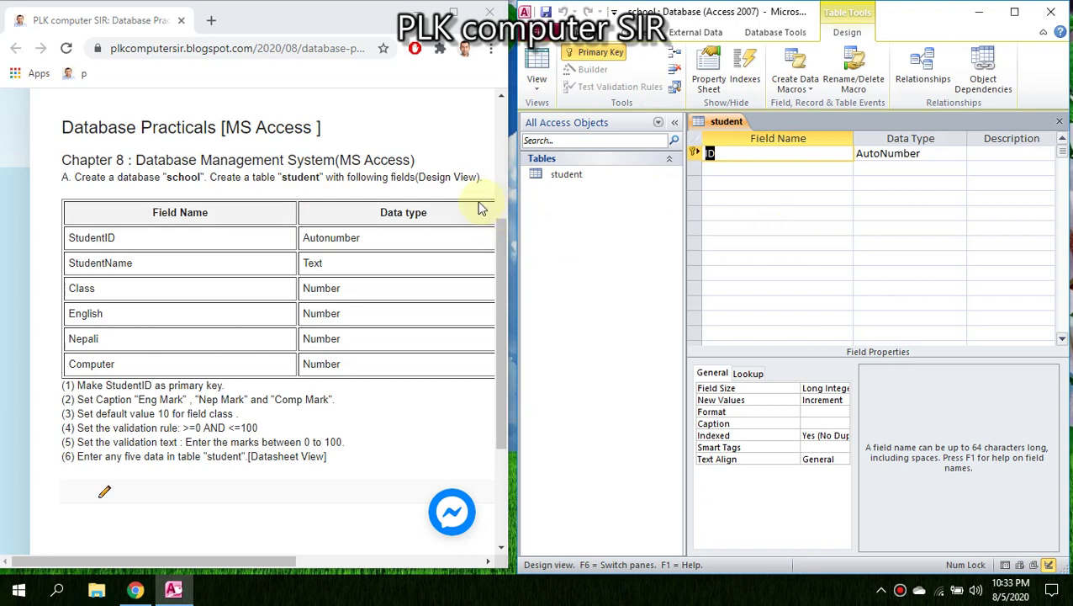
Narrow the browser, widen Access to the right edge, and rename ID to StudentID
left_click_drag(514, 197, 430, 198)
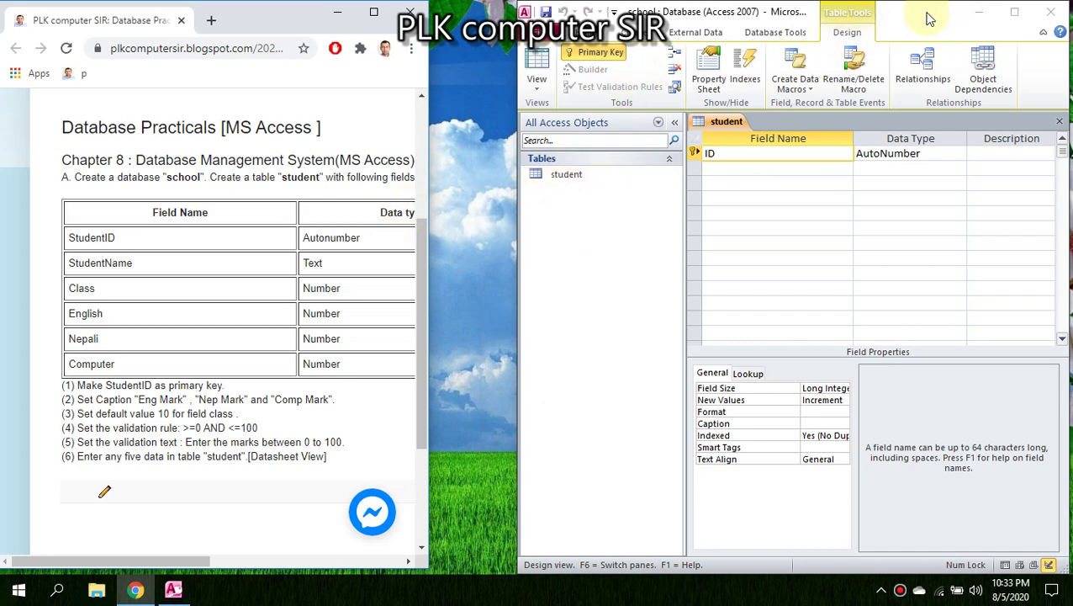
left_click_drag(930, 19, 837, 19)
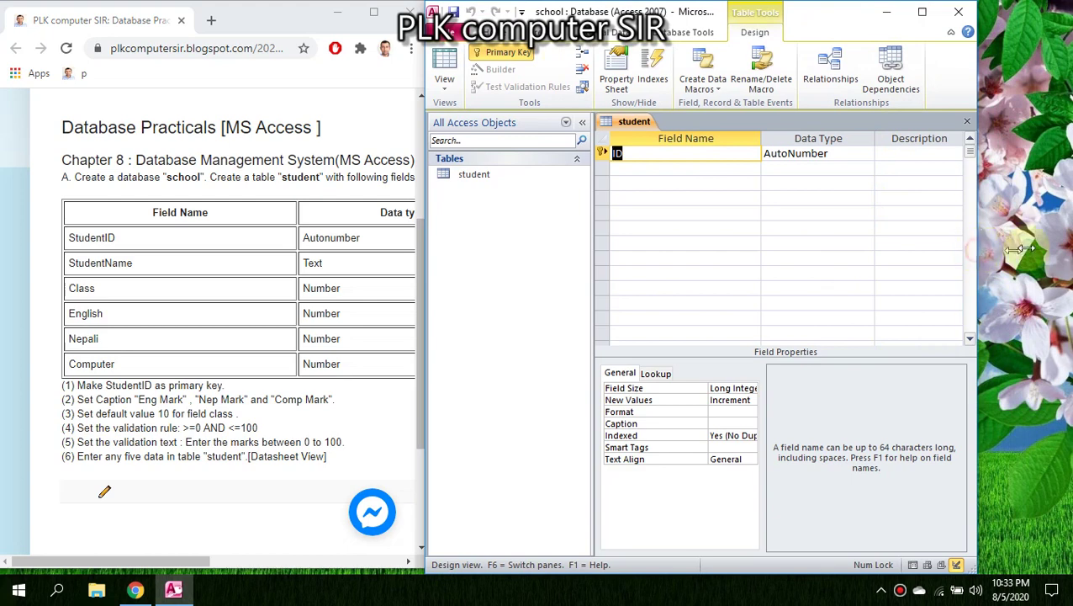
left_click_drag(975, 249, 1070, 247)
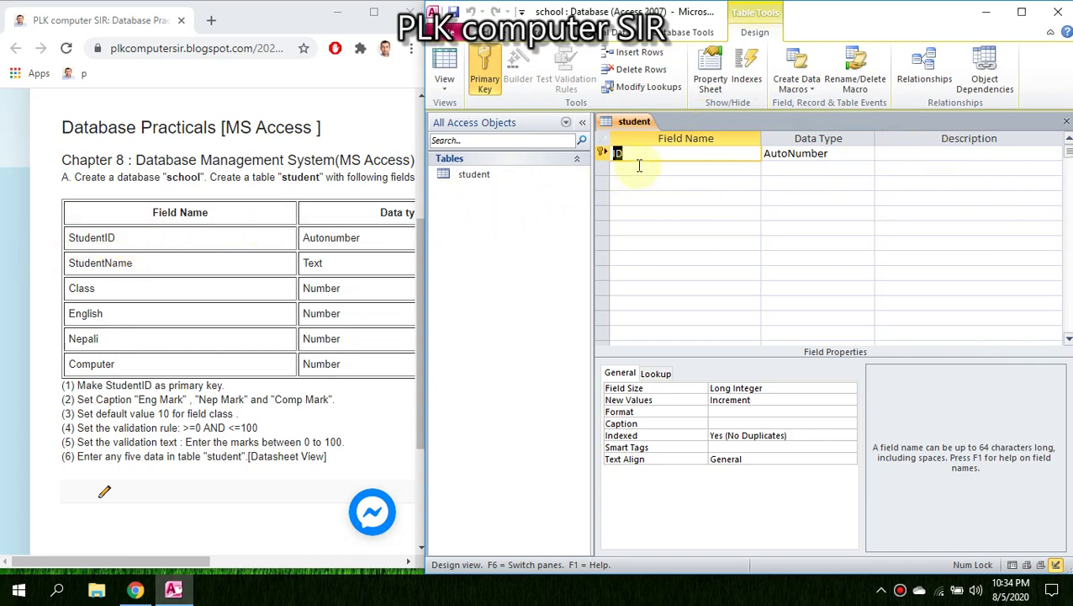
type("Student")
key("Tab")
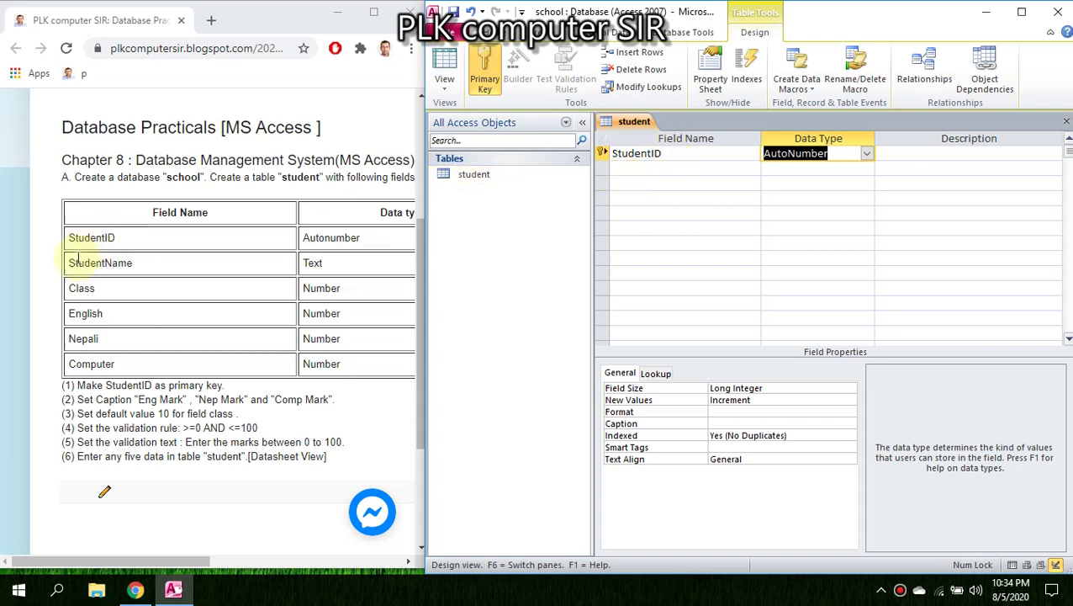
Add a StudentName Text field and a Class field of type Number
left_click(642, 171)
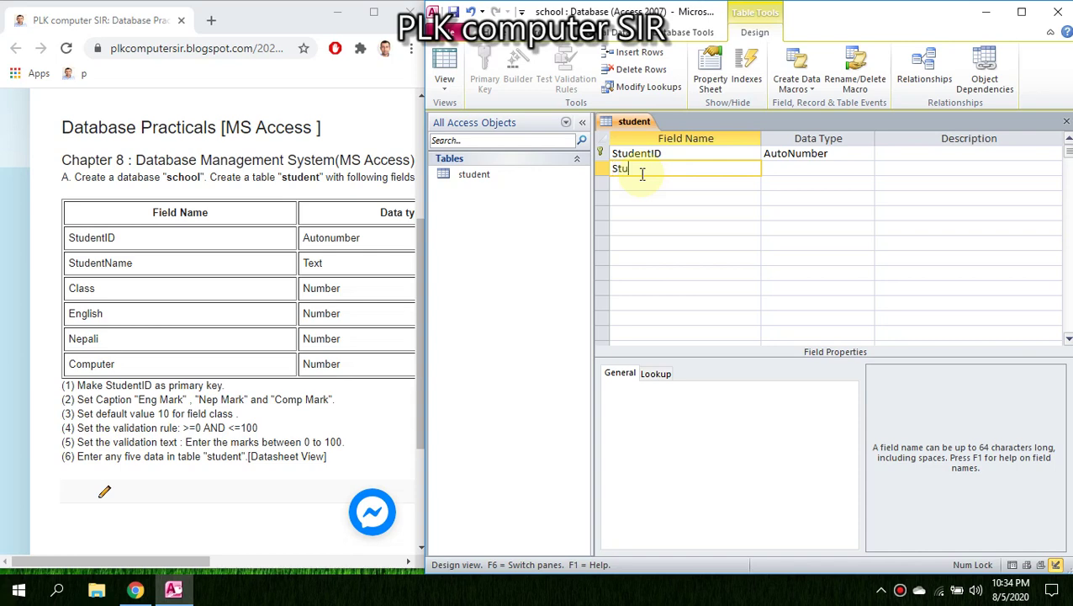
type("StudentName")
key("Tab")
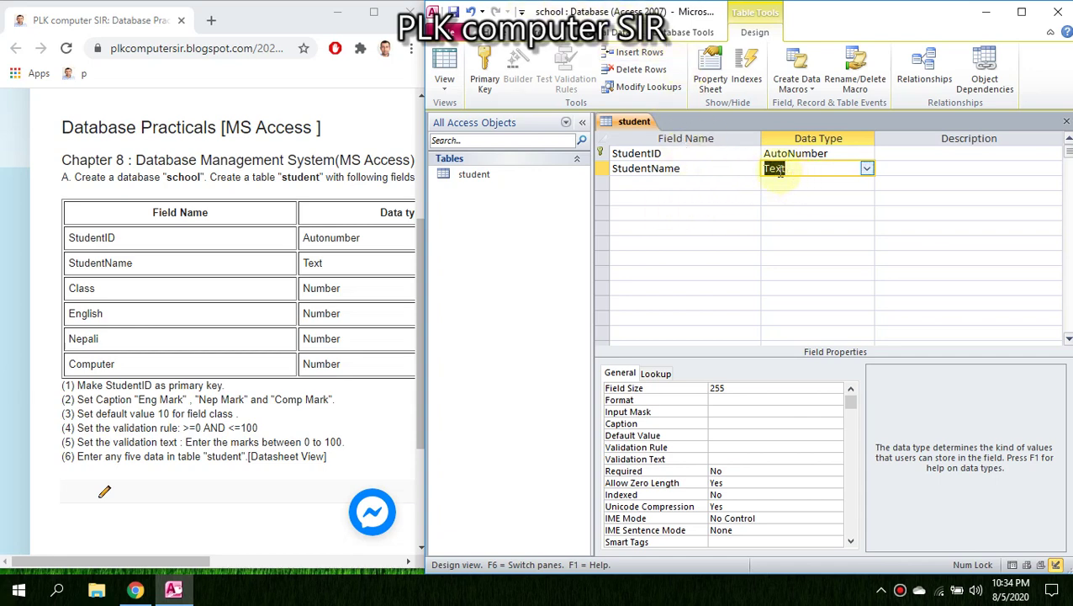
left_click(675, 185)
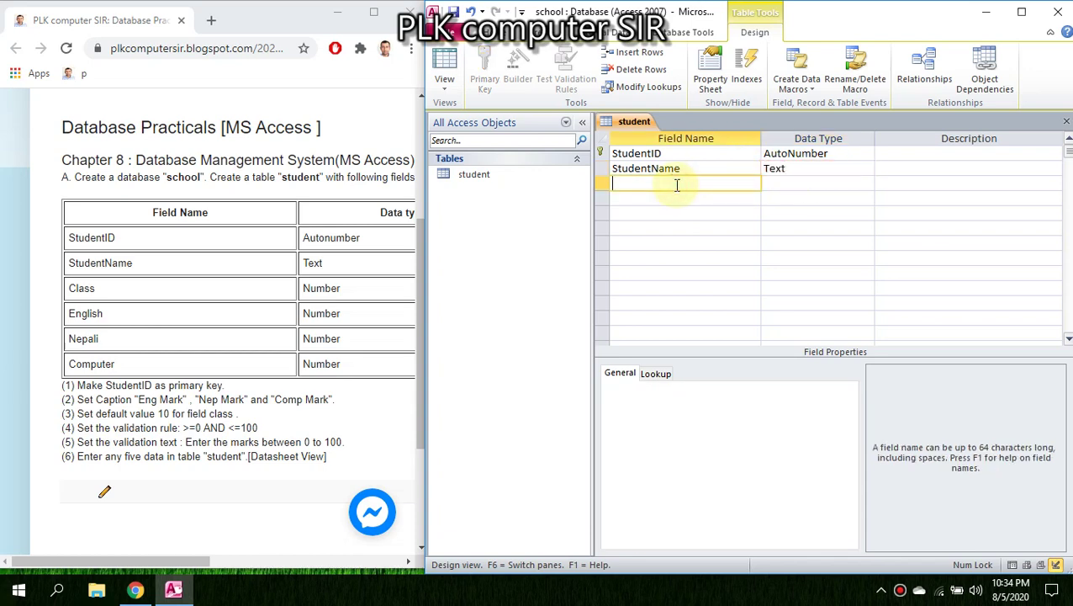
type("Class")
left_click(783, 184)
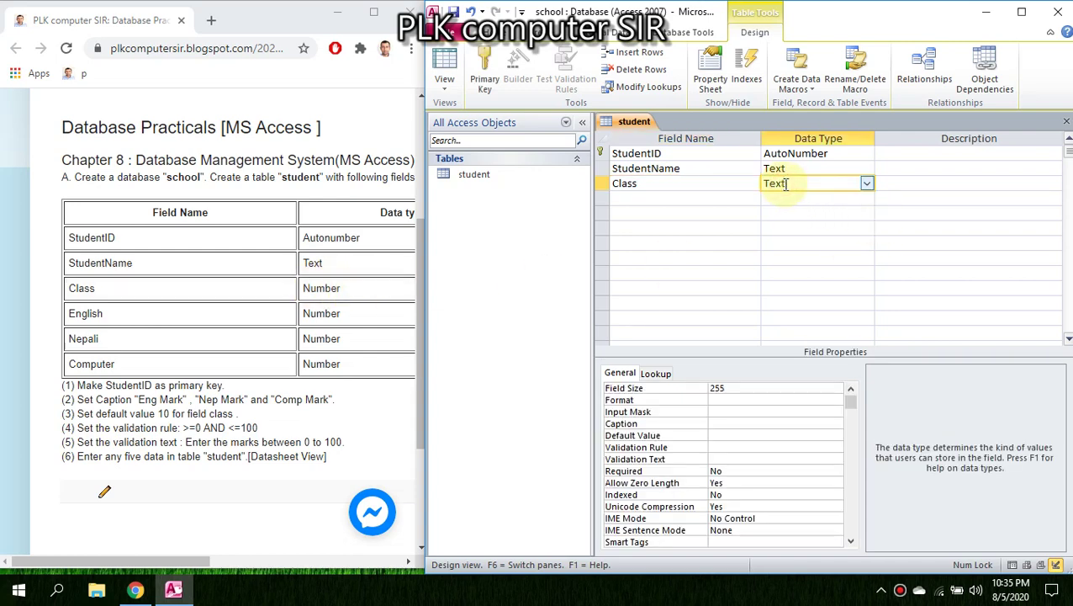
left_click(865, 184)
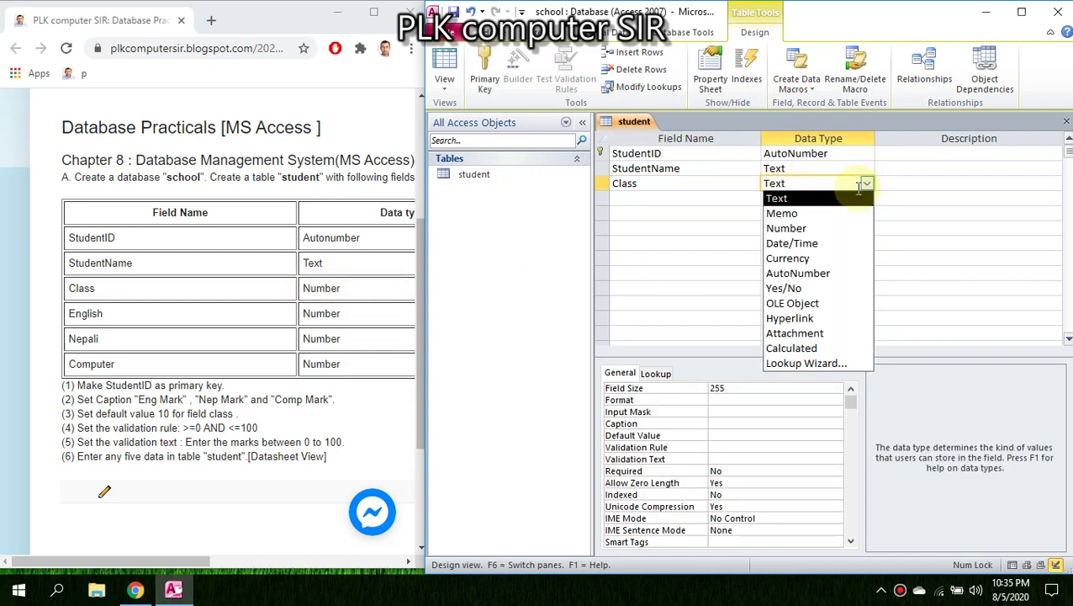
left_click(807, 227)
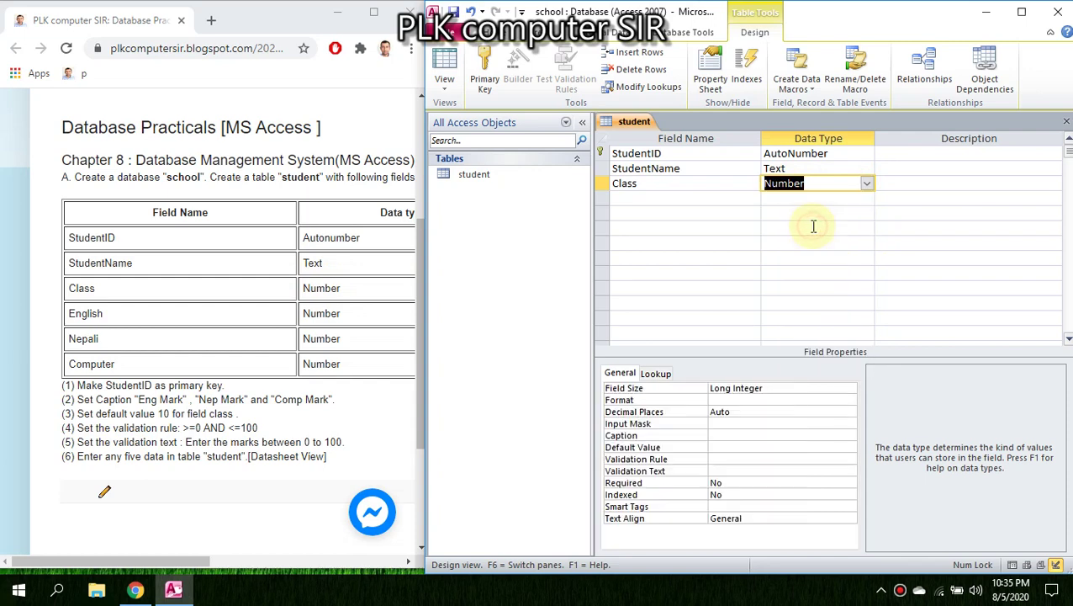
Add English and Nepali fields, both with the Number data type
left_click(664, 202)
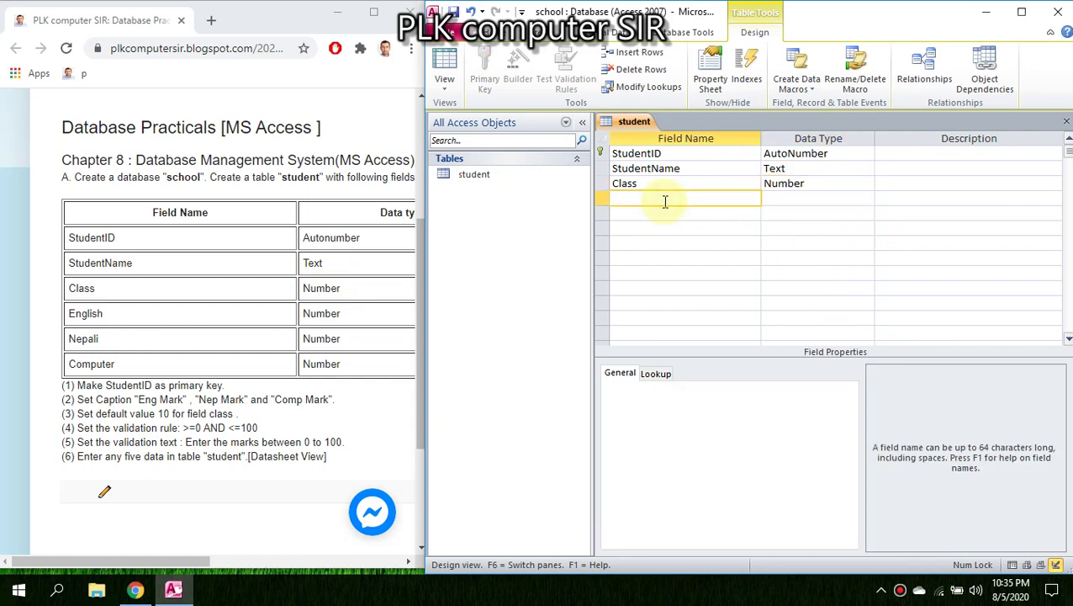
type("English")
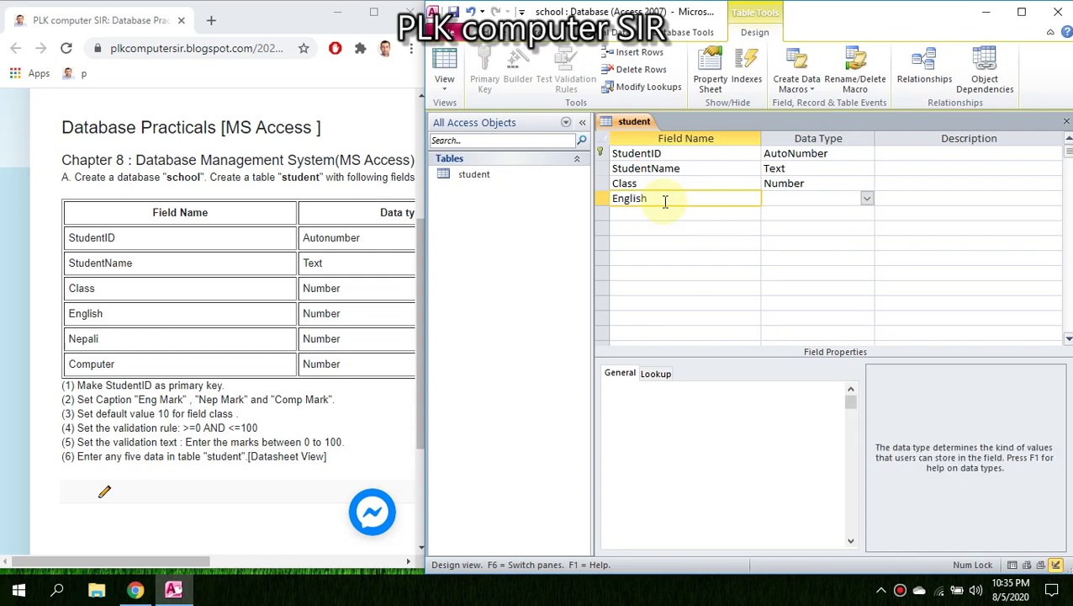
key("Tab")
type("N")
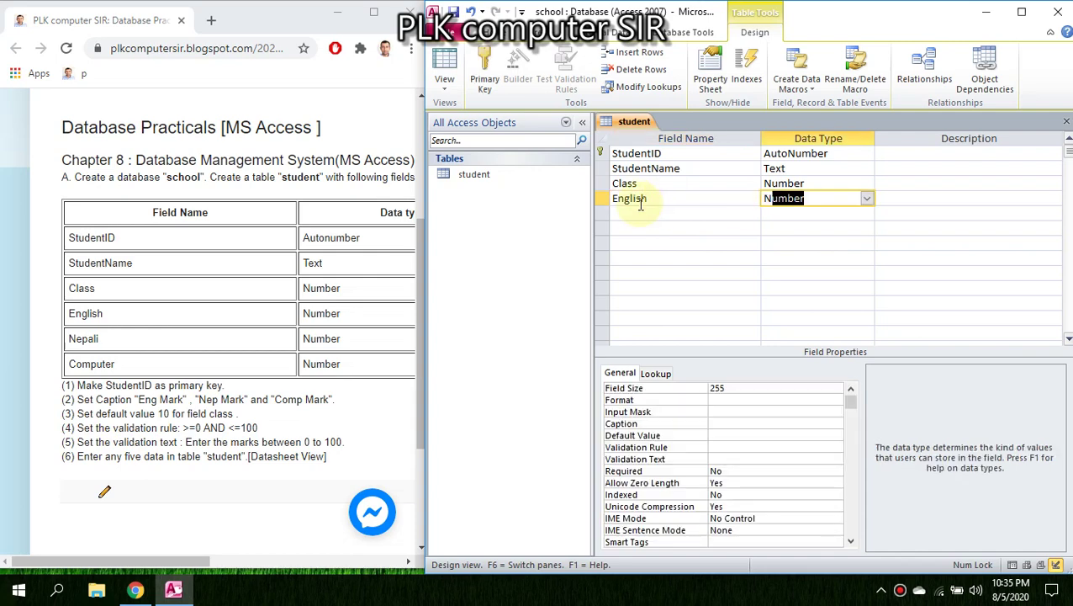
left_click(638, 210)
type("N")
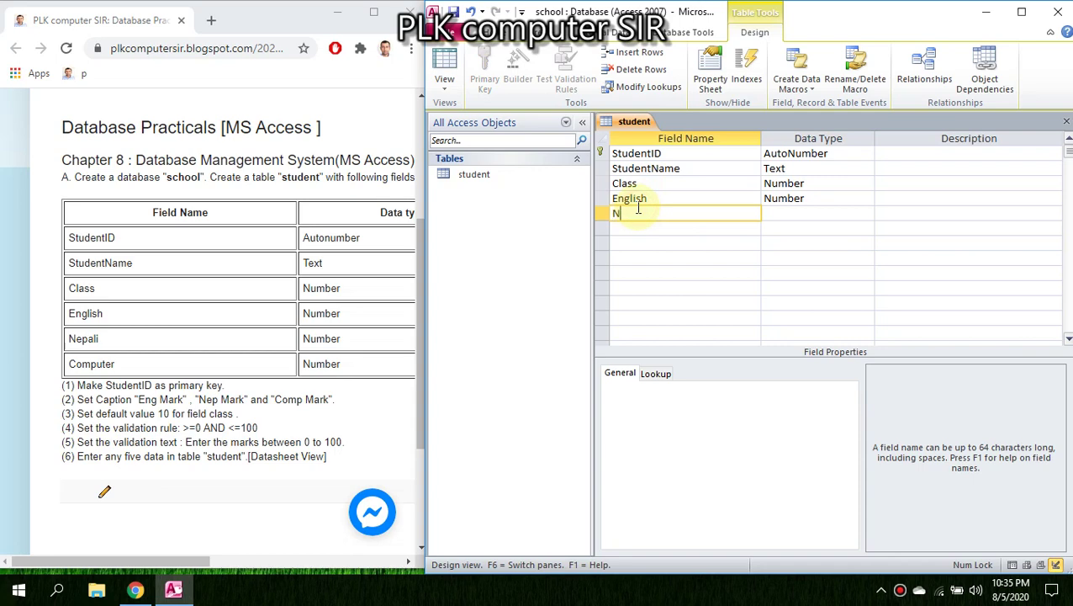
type("epali")
key("Tab")
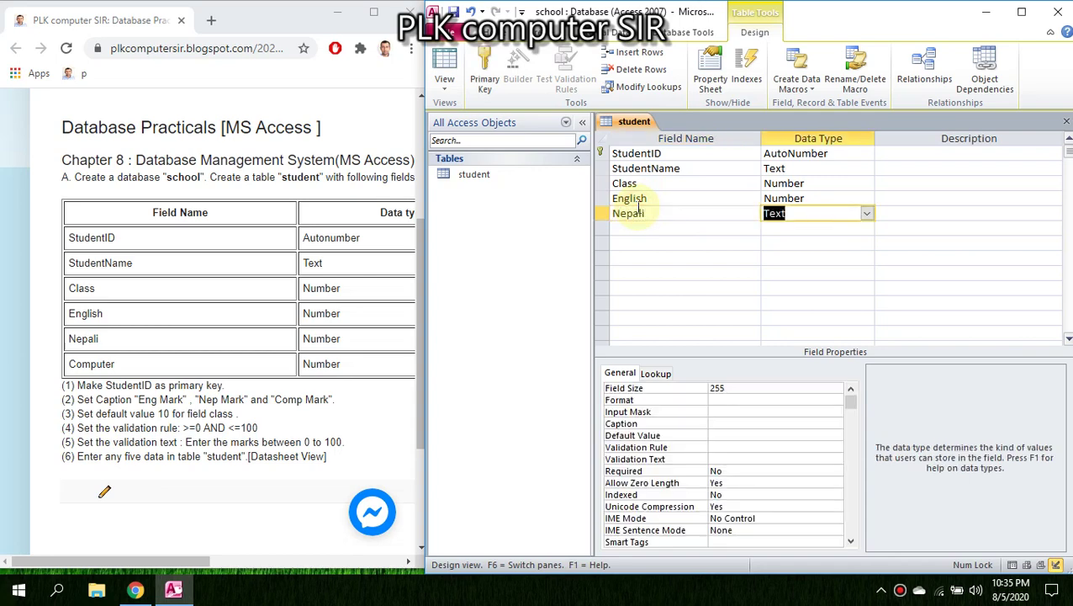
type("Number")
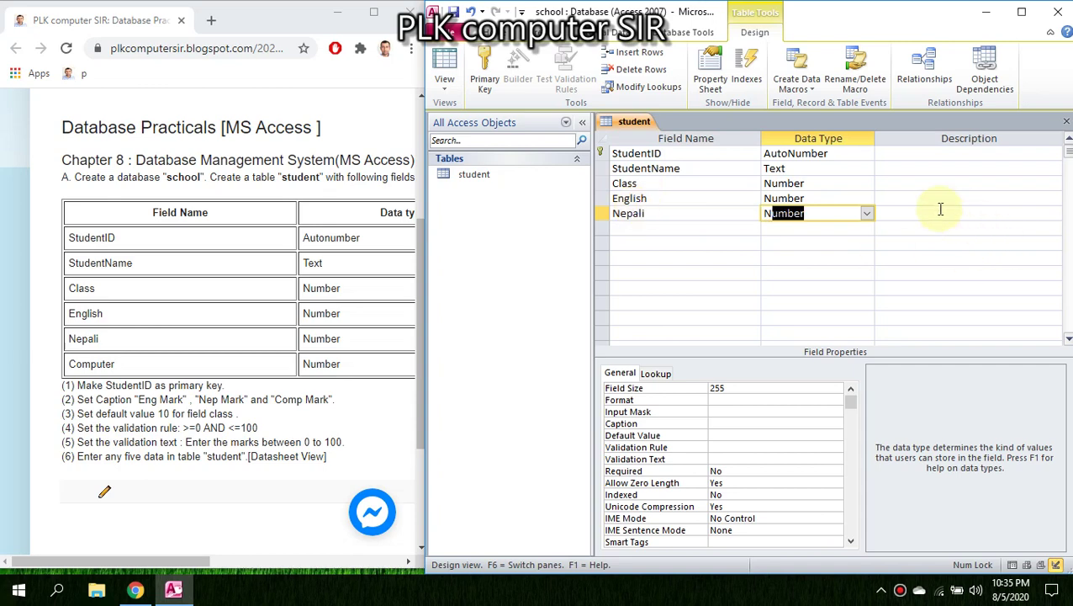
left_click(866, 215)
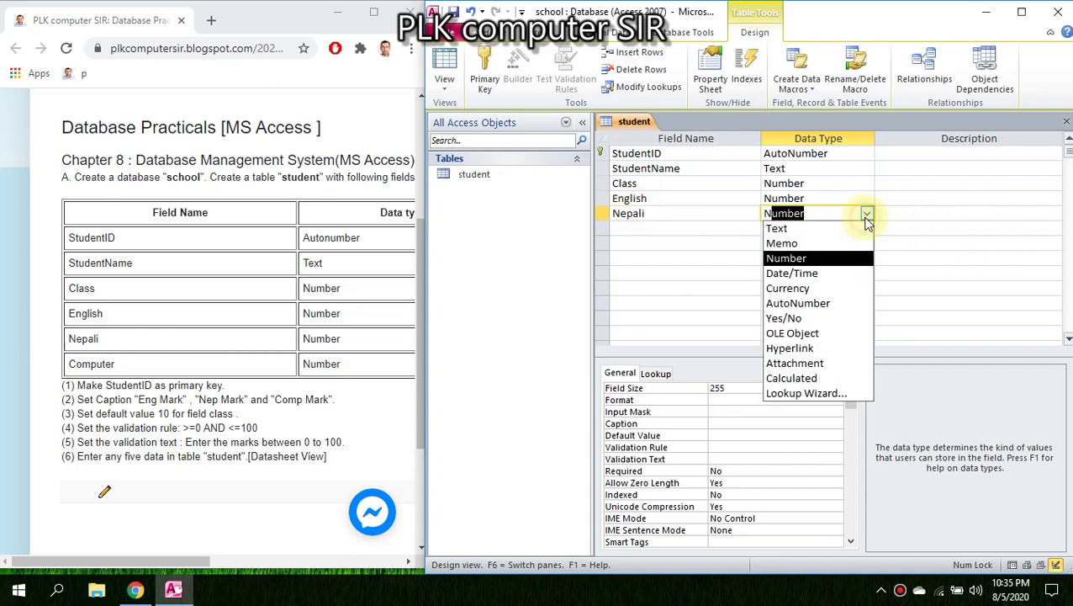
left_click(817, 255)
Add a Computer field with the Number data type
left_click(664, 228)
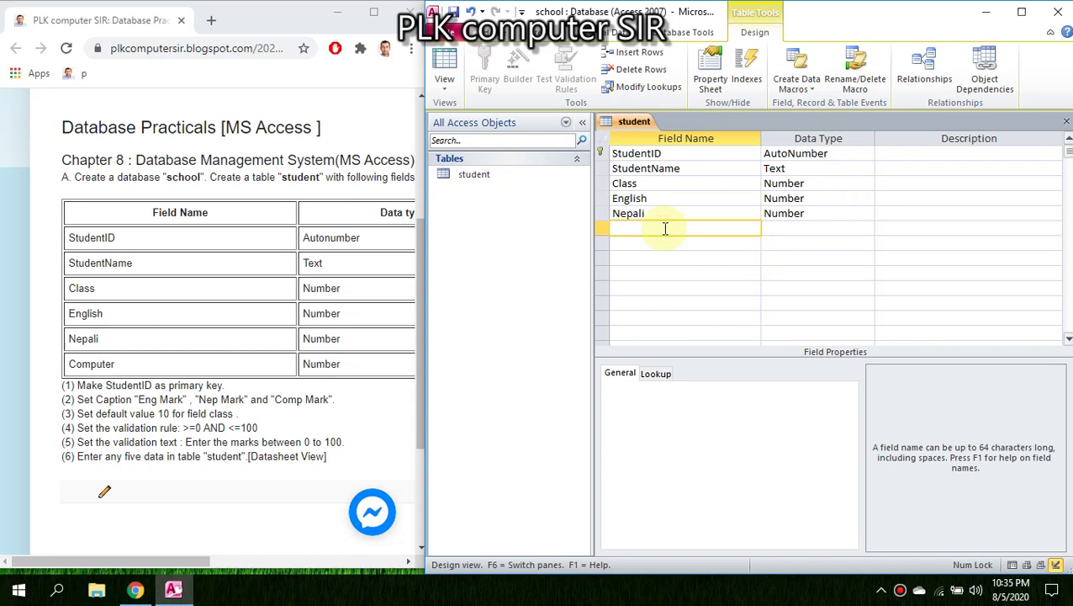
type("Computer")
key("Tab")
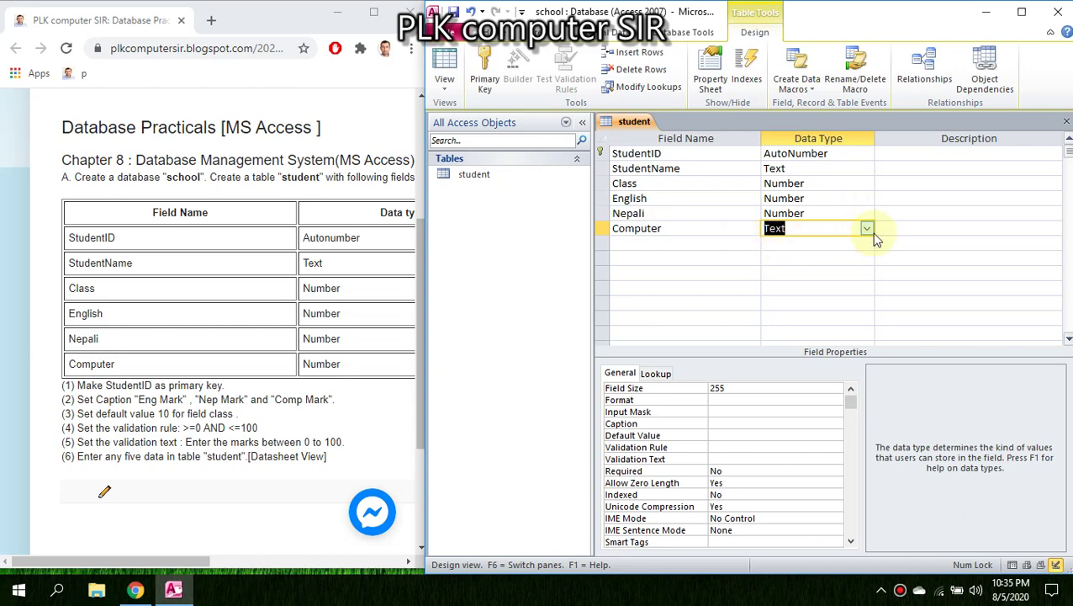
left_click(872, 234)
left_click(829, 271)
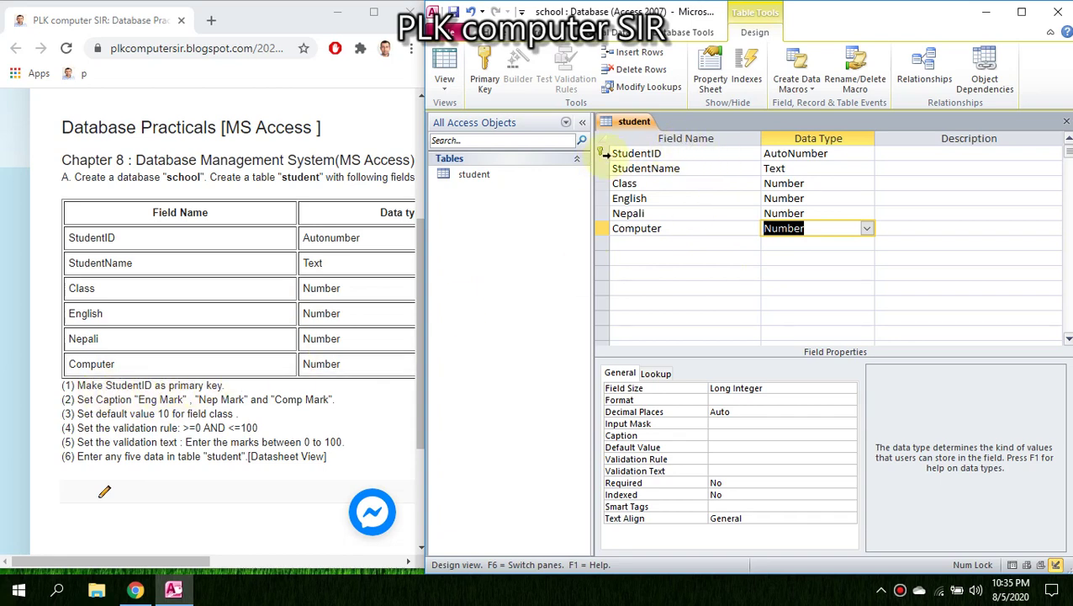
left_click(603, 153)
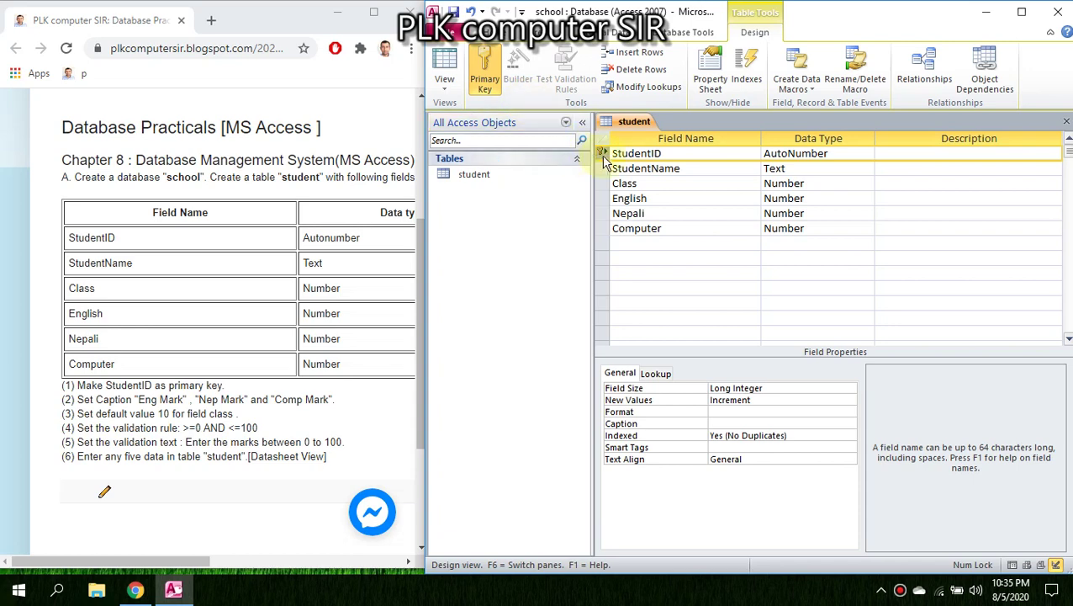
right_click(604, 156)
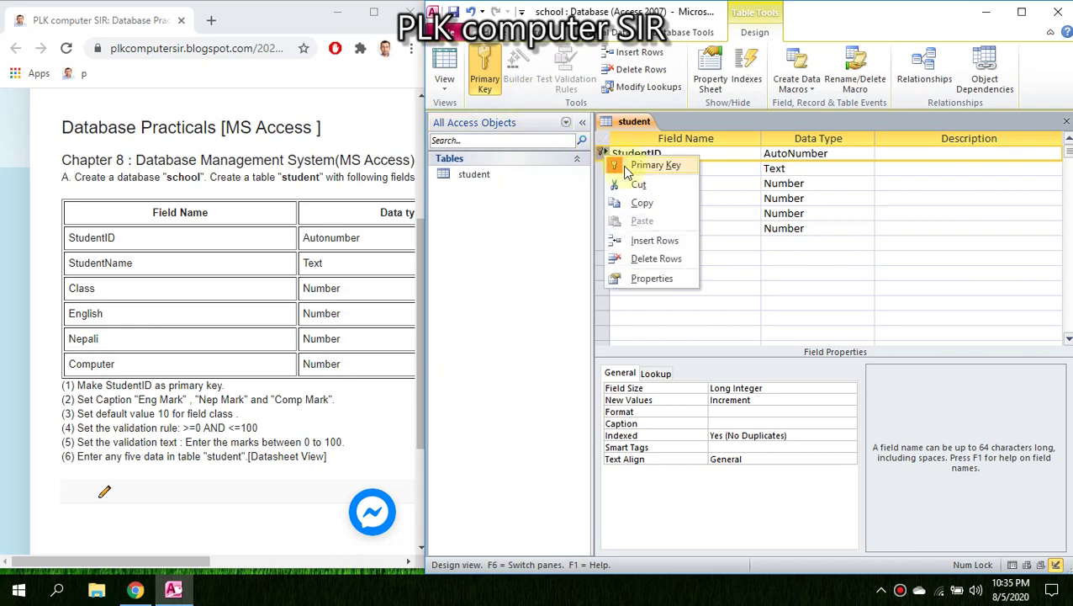
left_click(627, 167)
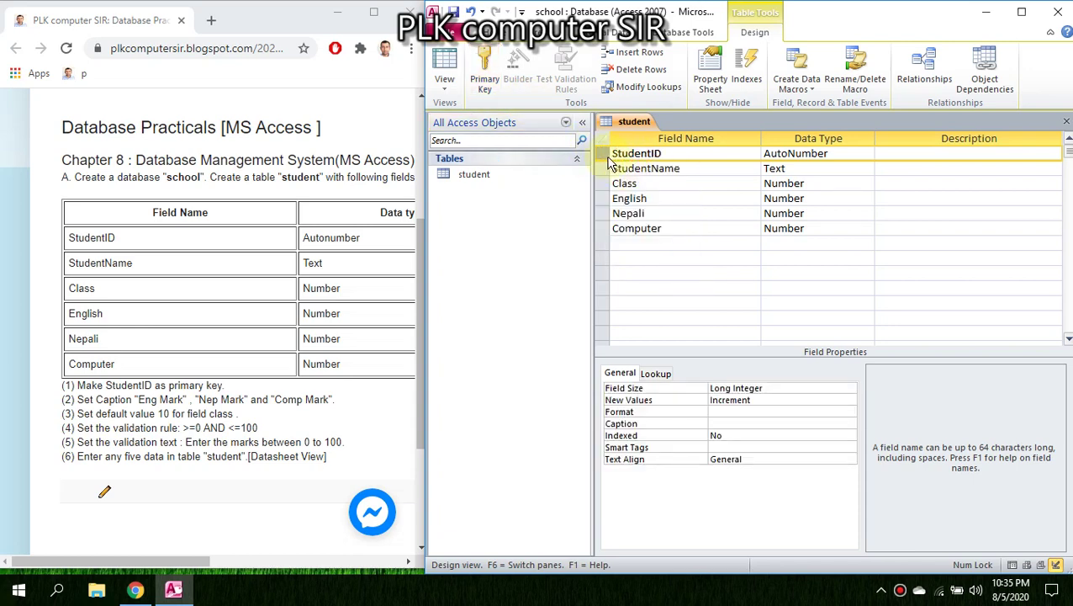
right_click(605, 156)
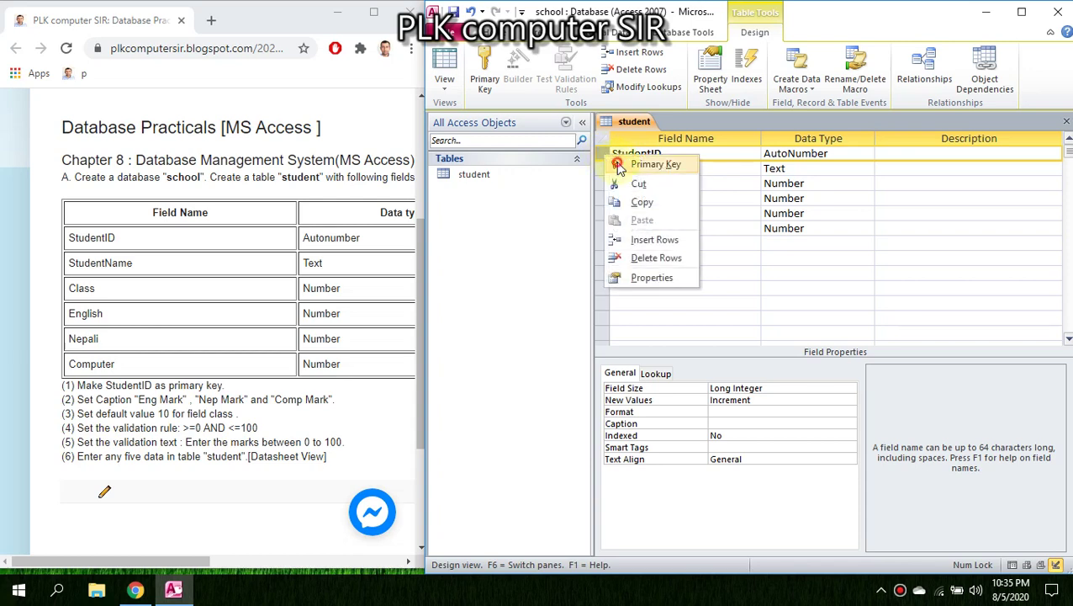
left_click(622, 164)
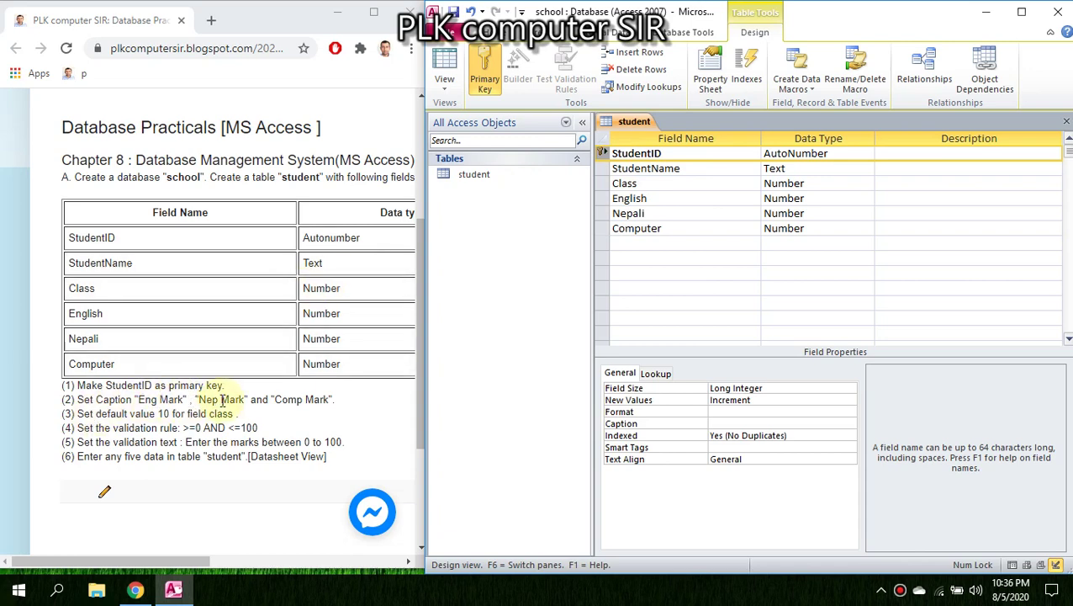
left_click(673, 198)
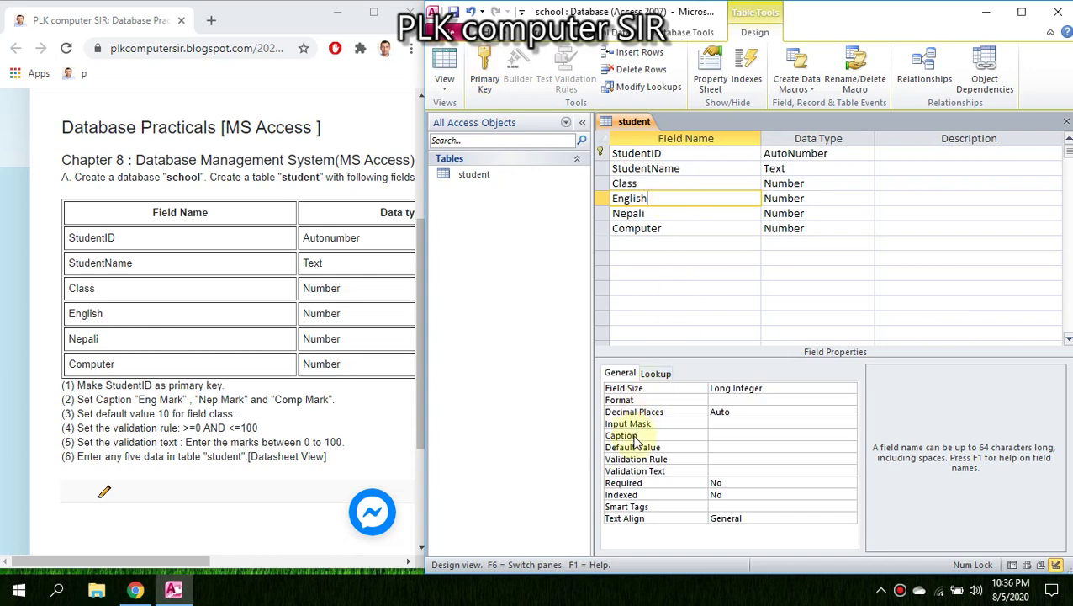
Set captions Eng Mark, Nep Mark and Comp Mark on English, Nepali and Computer
left_click(725, 439)
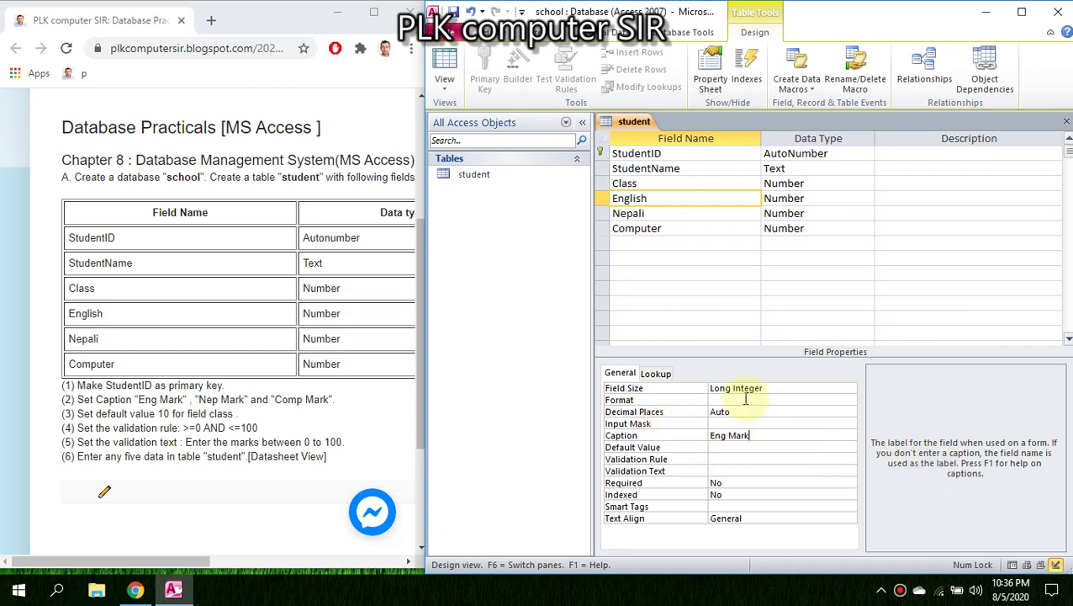
left_click(799, 215)
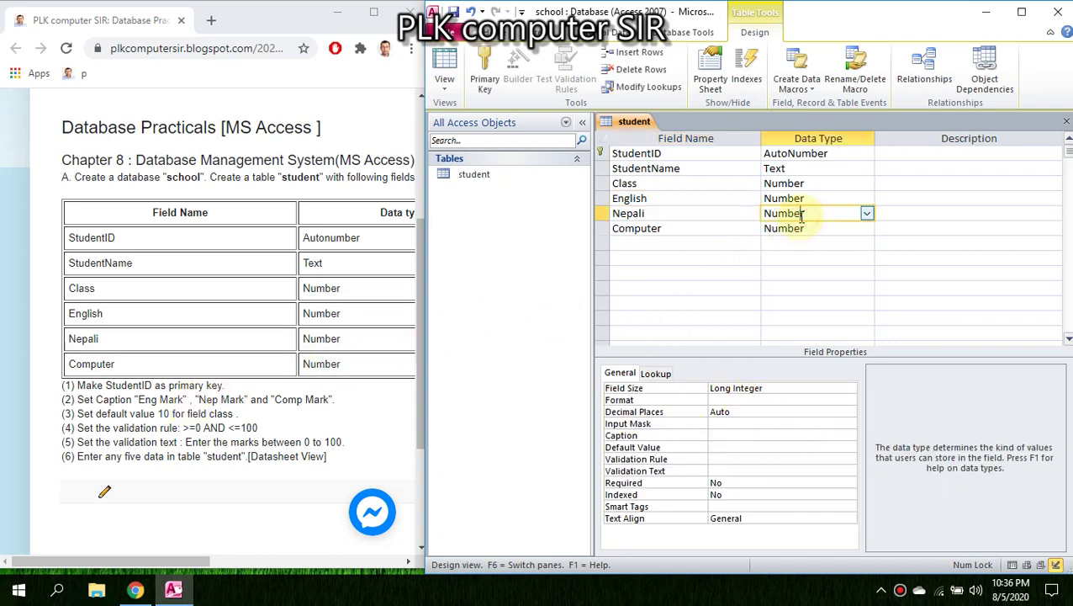
left_click(737, 436)
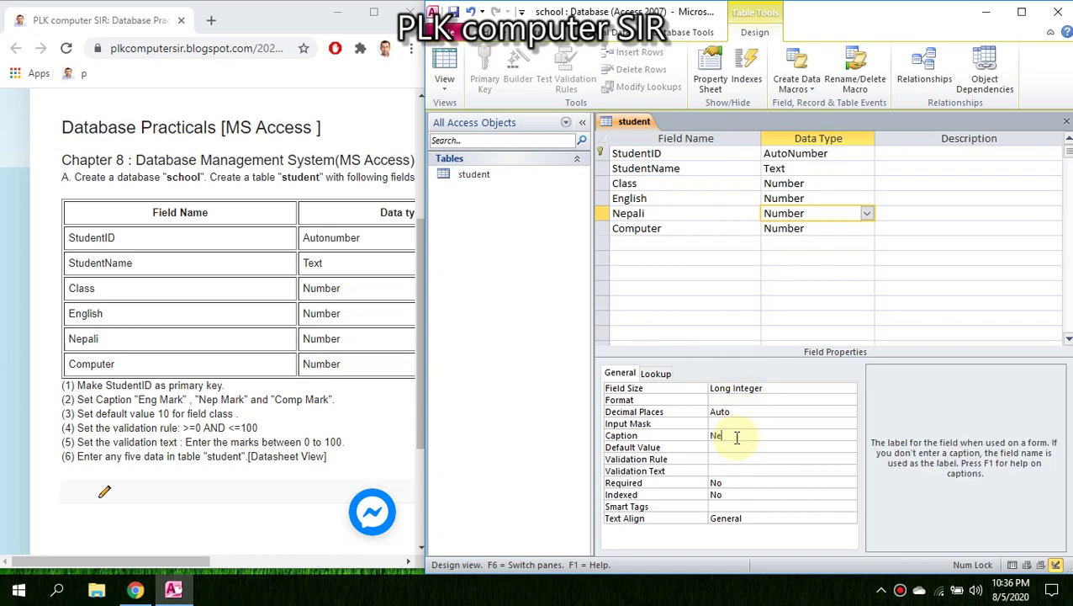
type("Nep Mark")
left_click(766, 229)
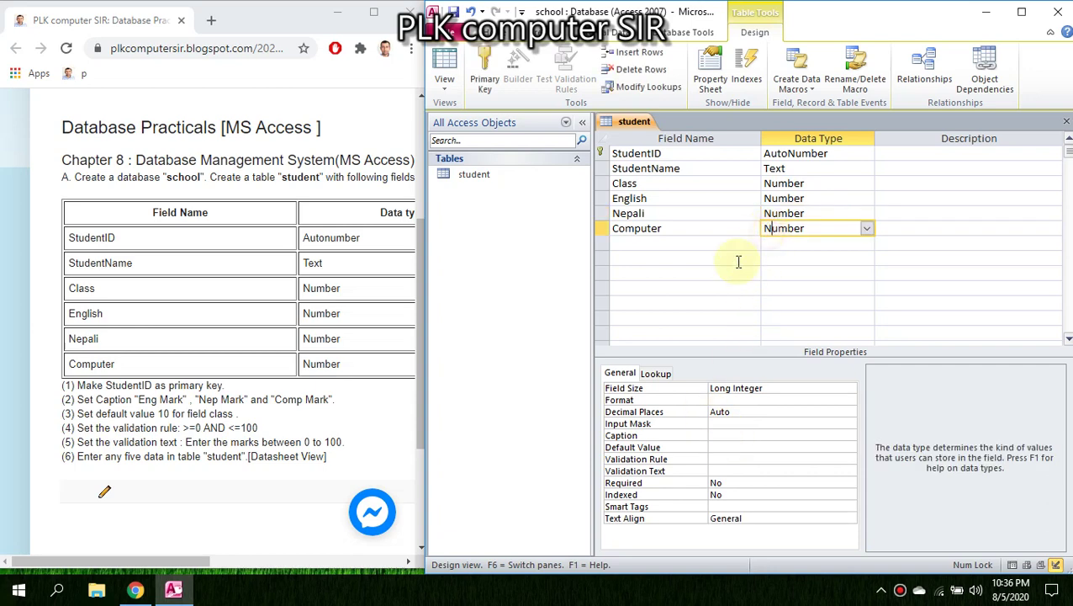
left_click(718, 435)
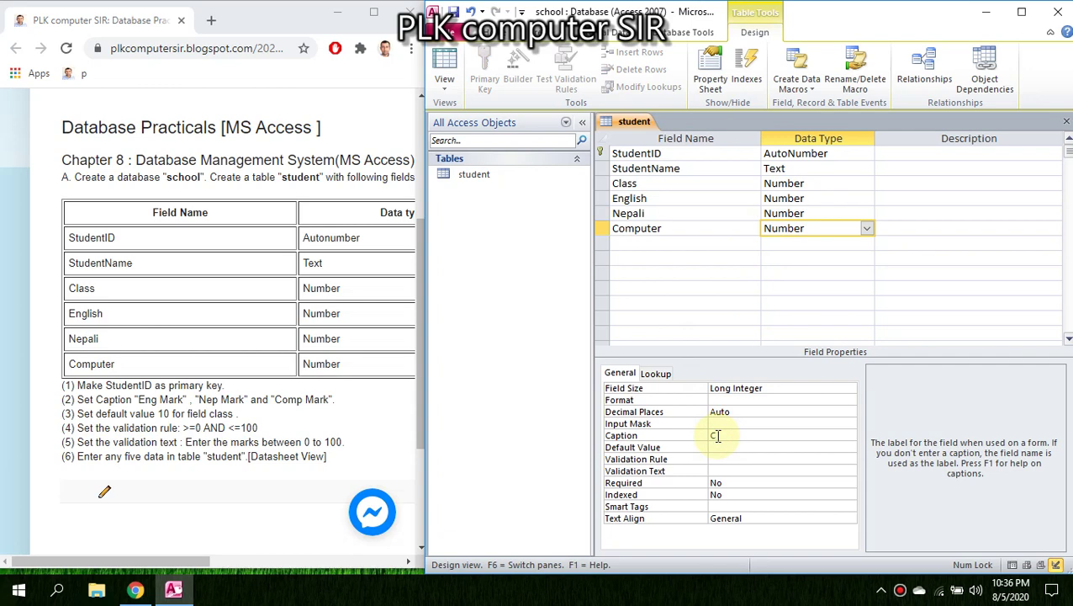
type("Comp Mark")
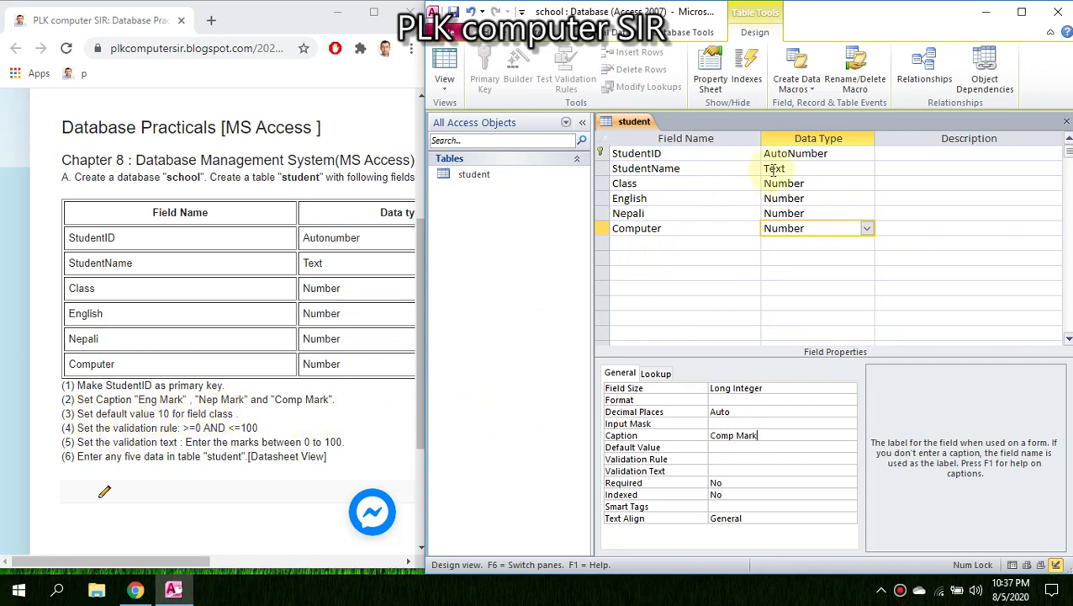
left_click(698, 182)
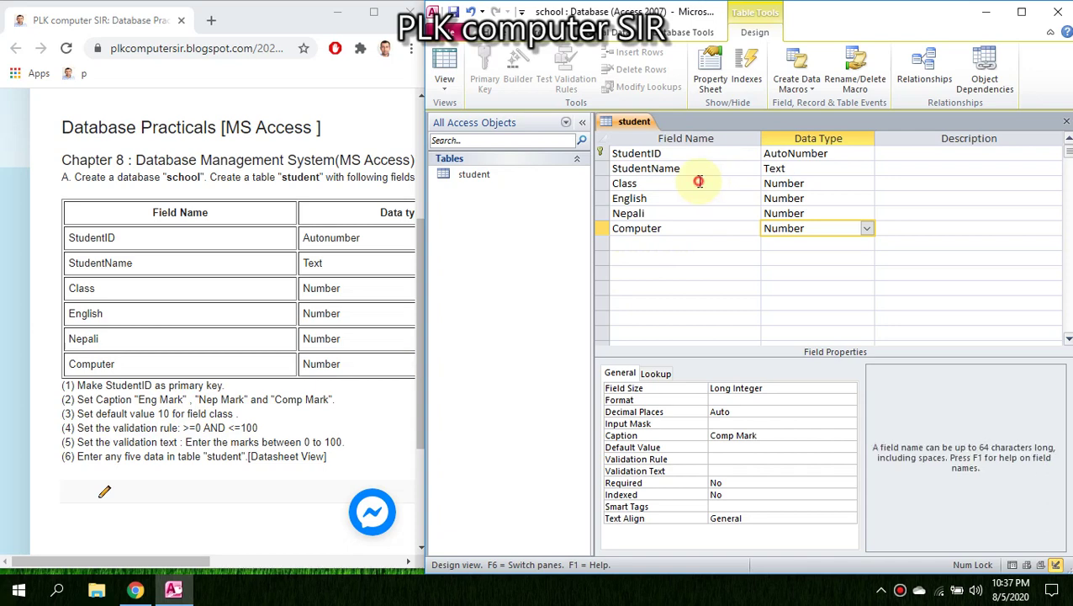
Enter 10 as the Class field's Default Value
left_click(717, 434)
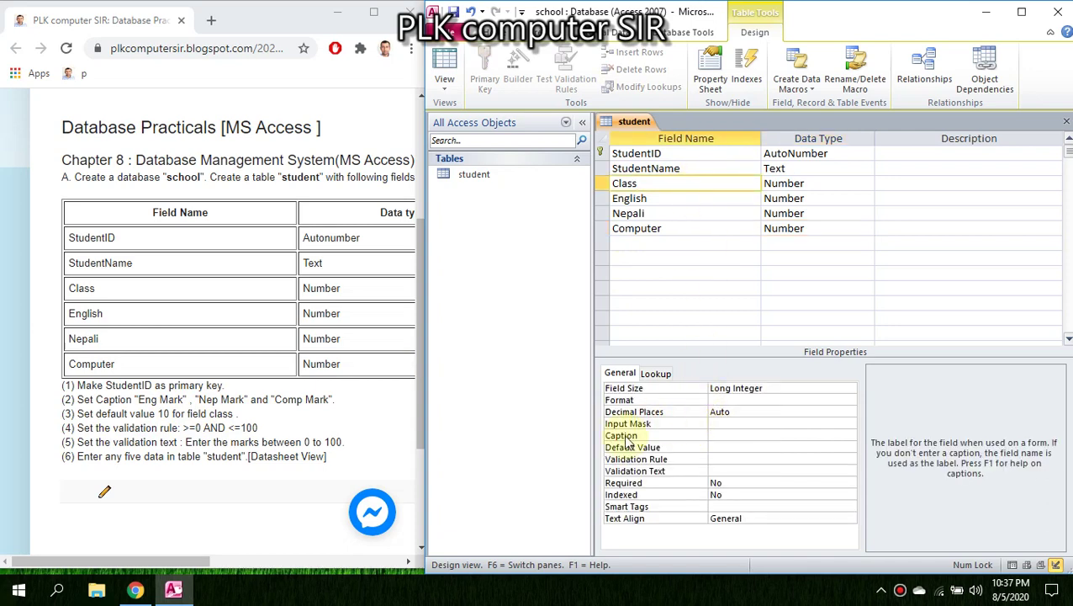
left_click(727, 450)
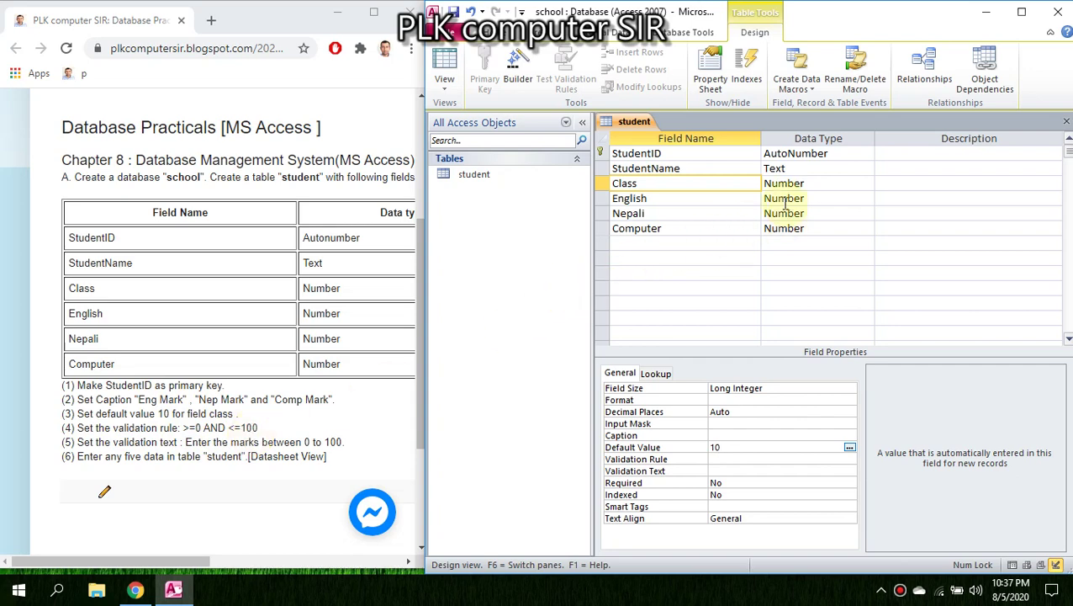
left_click(720, 198)
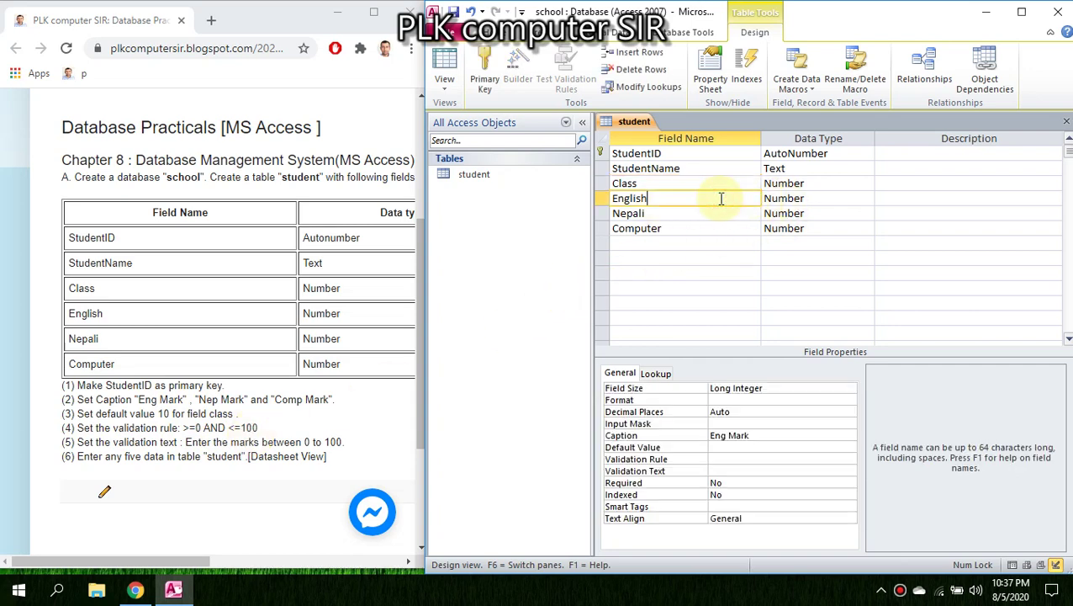
Apply the validation rule >=0 AND <=100 to English, Nepali and Computer
left_click(724, 461)
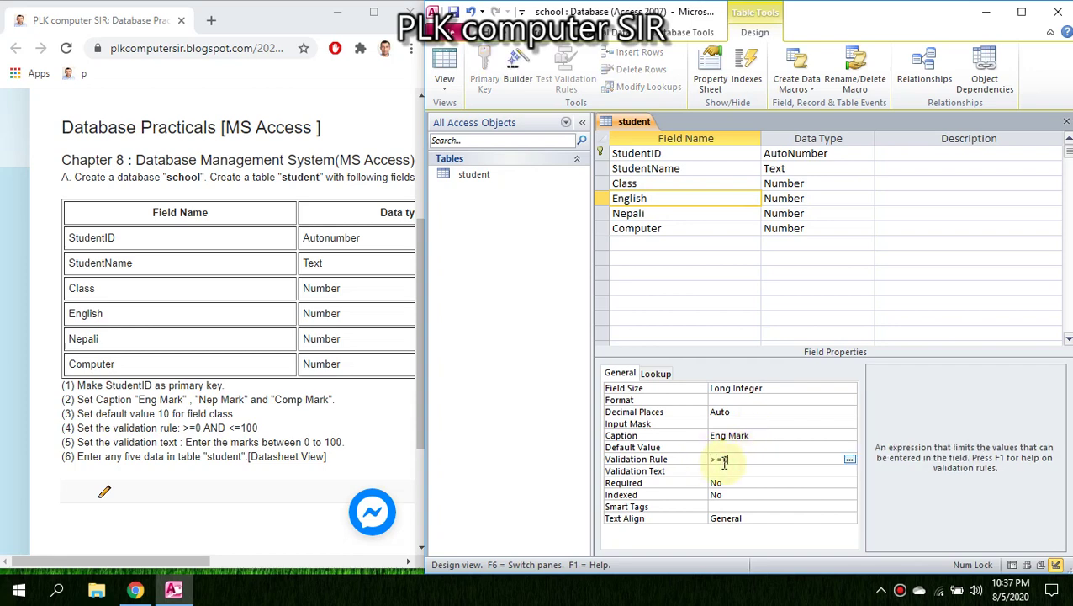
type(">=0 AND <=100")
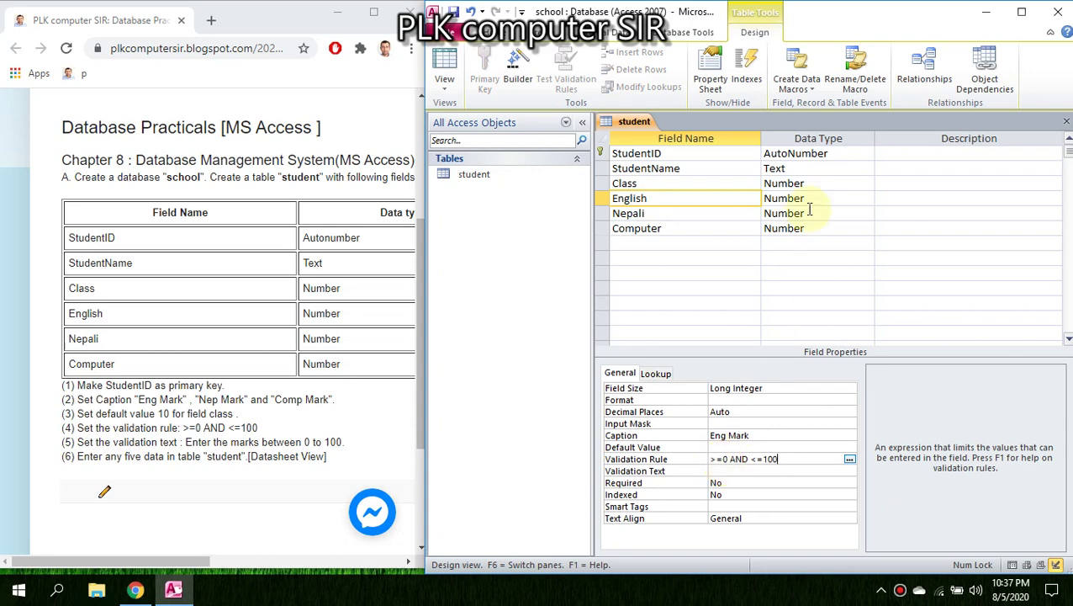
left_click(677, 213)
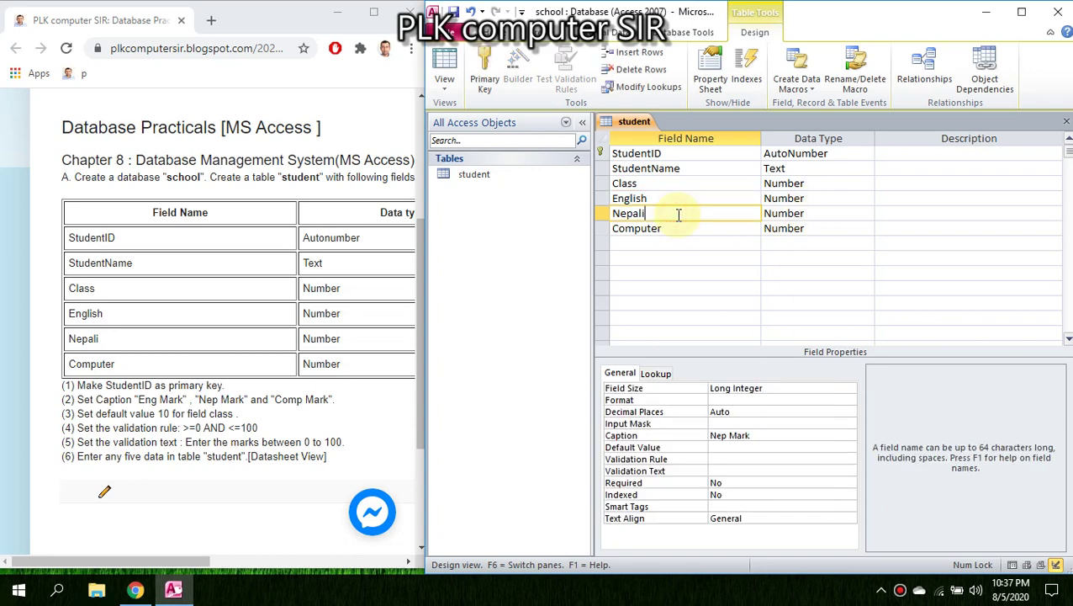
left_click(735, 459)
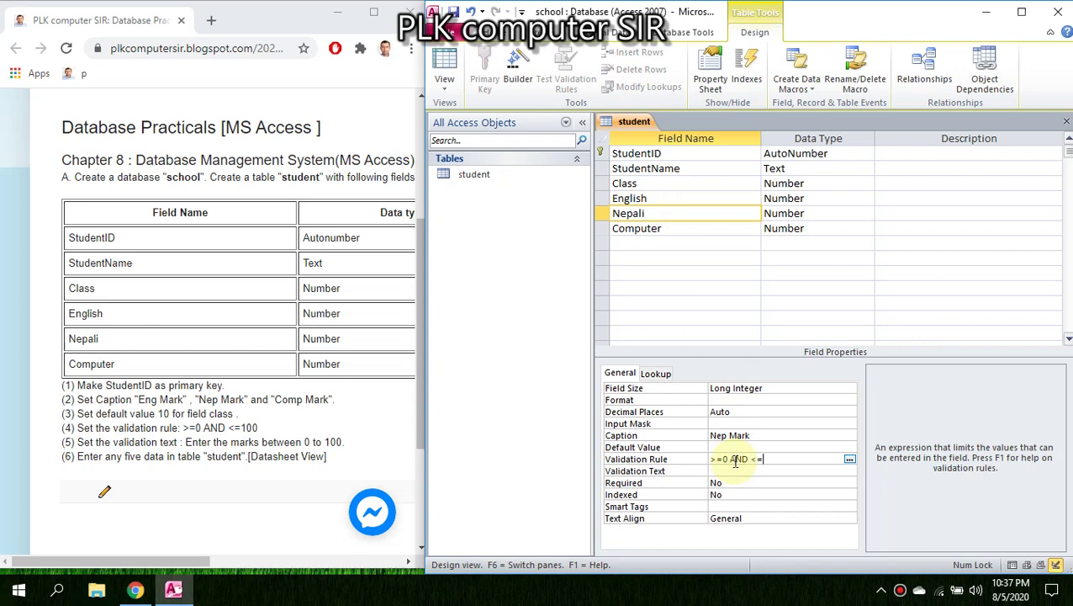
left_click(790, 228)
left_click(736, 459)
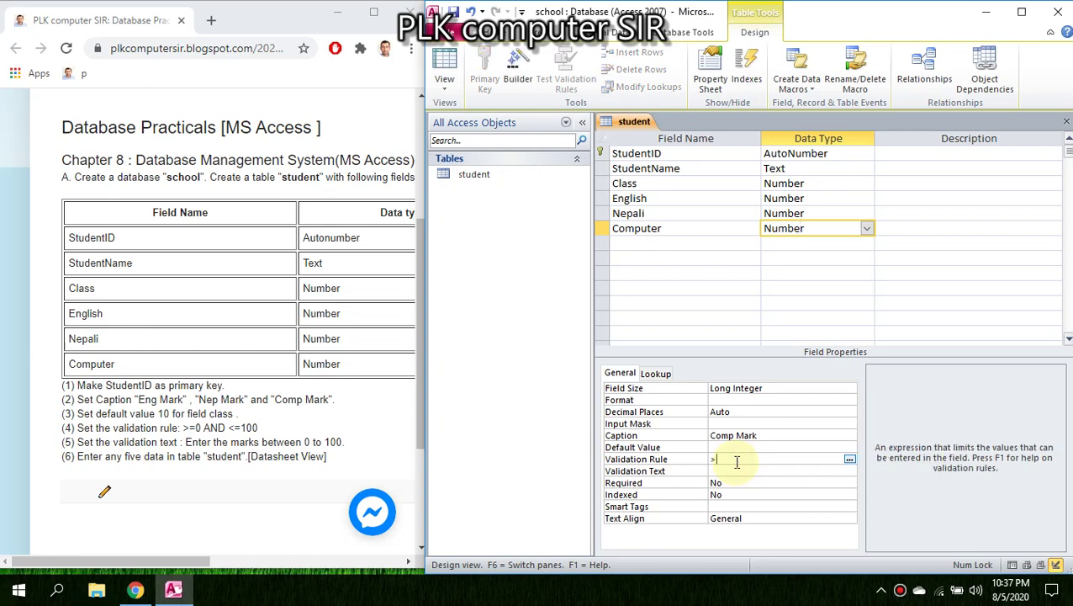
type(">=0 AND <=100")
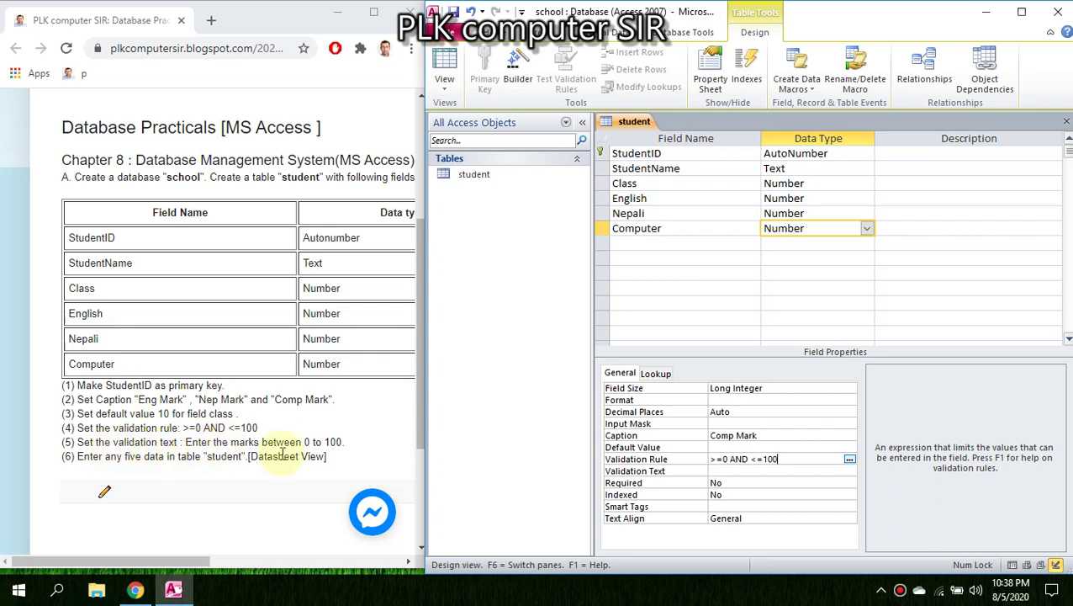
Give Computer, Nepali and English the Validation Text 'Enter the marks between 0 to 100'
left_click(728, 470)
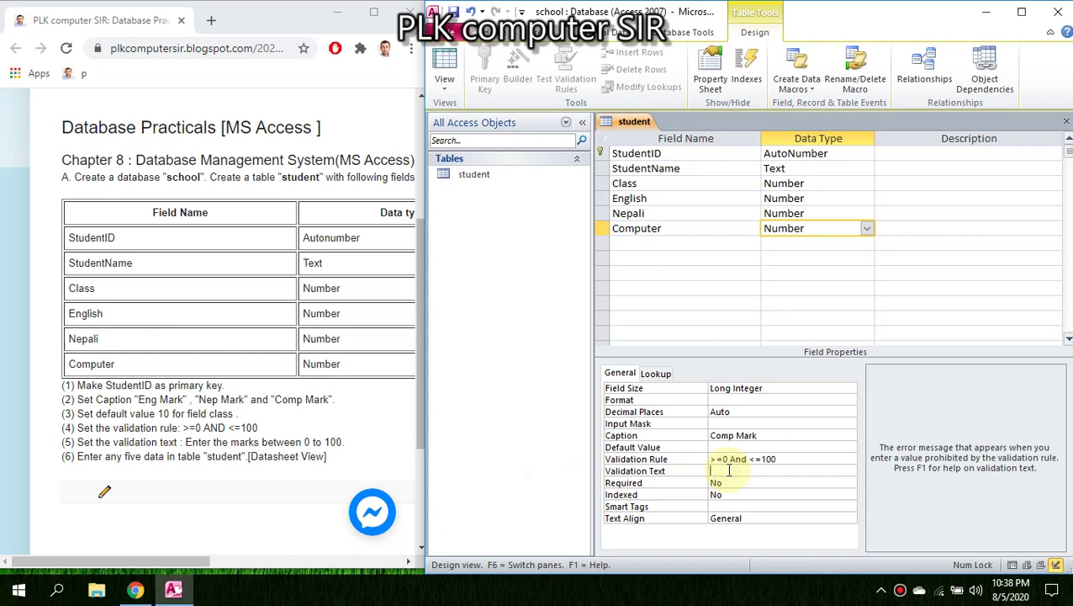
type("Enter the marks b")
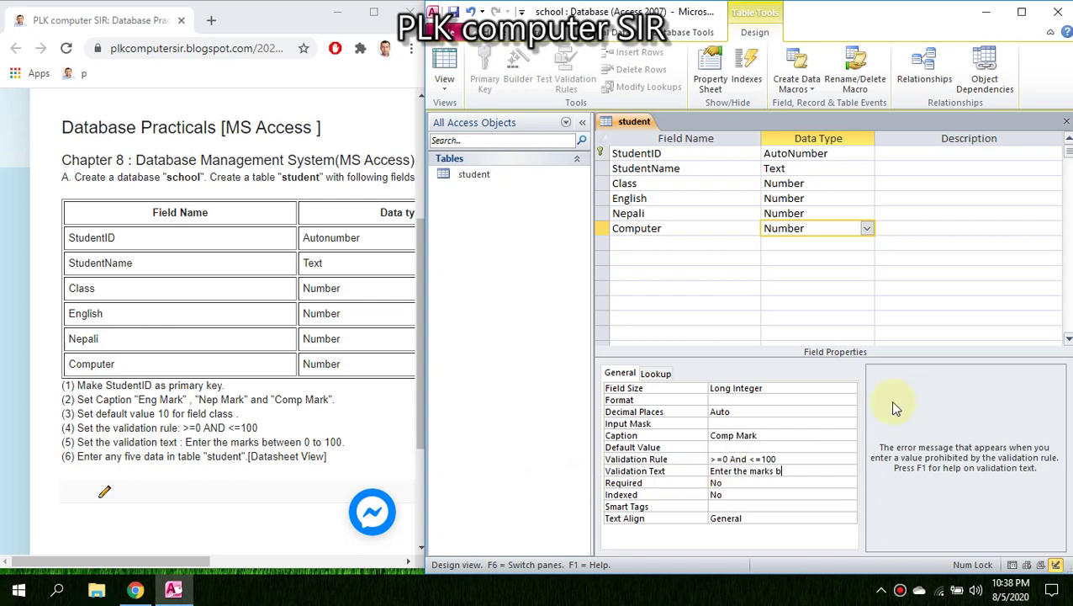
type("etween 0 to 100")
left_click(728, 212)
left_click(745, 472)
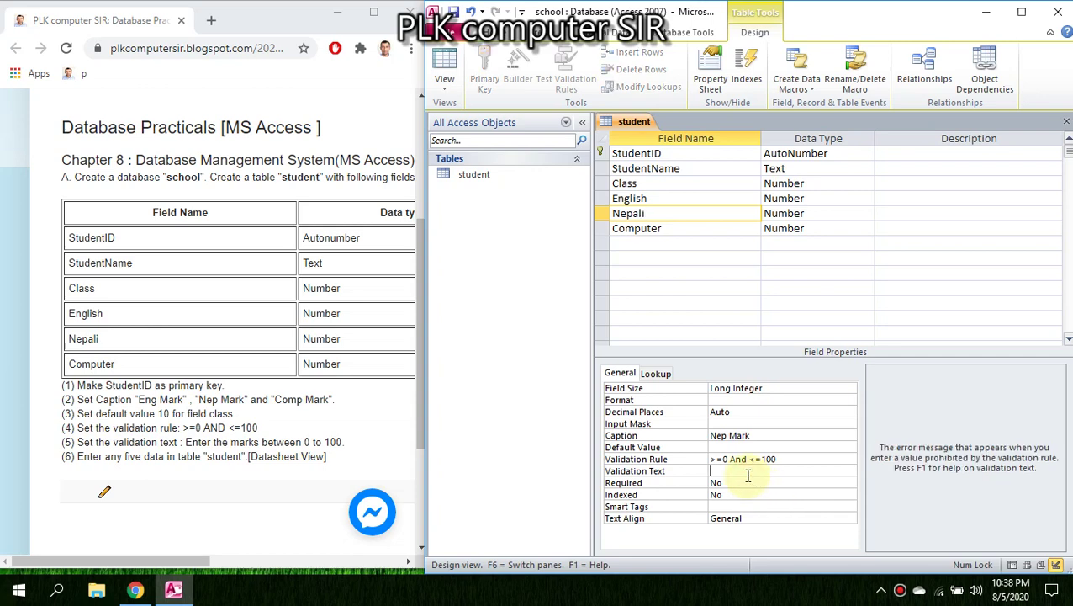
type("Enter the marks between")
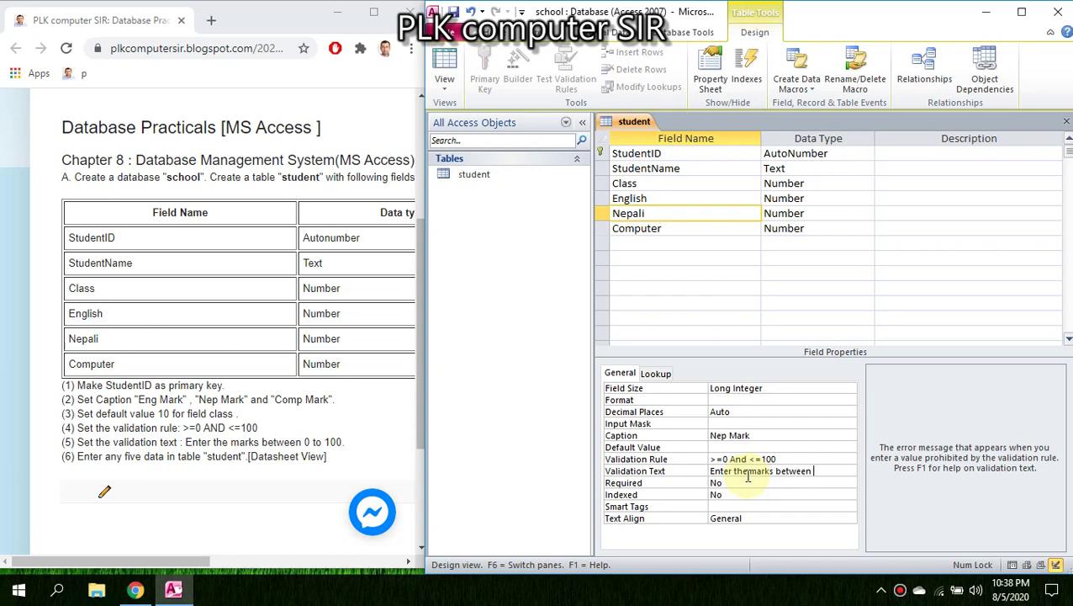
type(" 0 to 100")
left_click(652, 200)
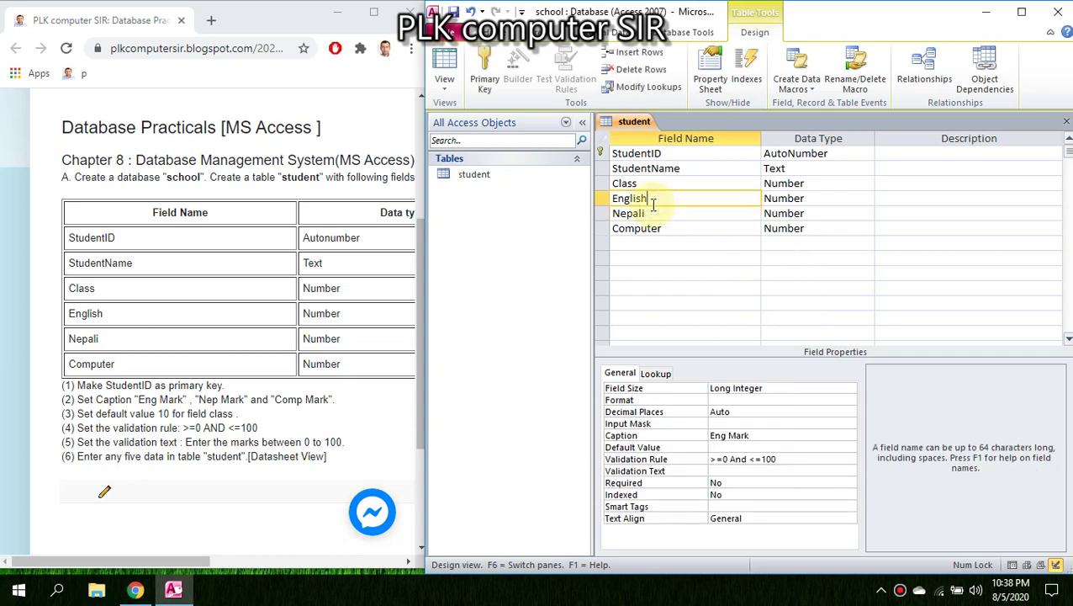
left_click(748, 474)
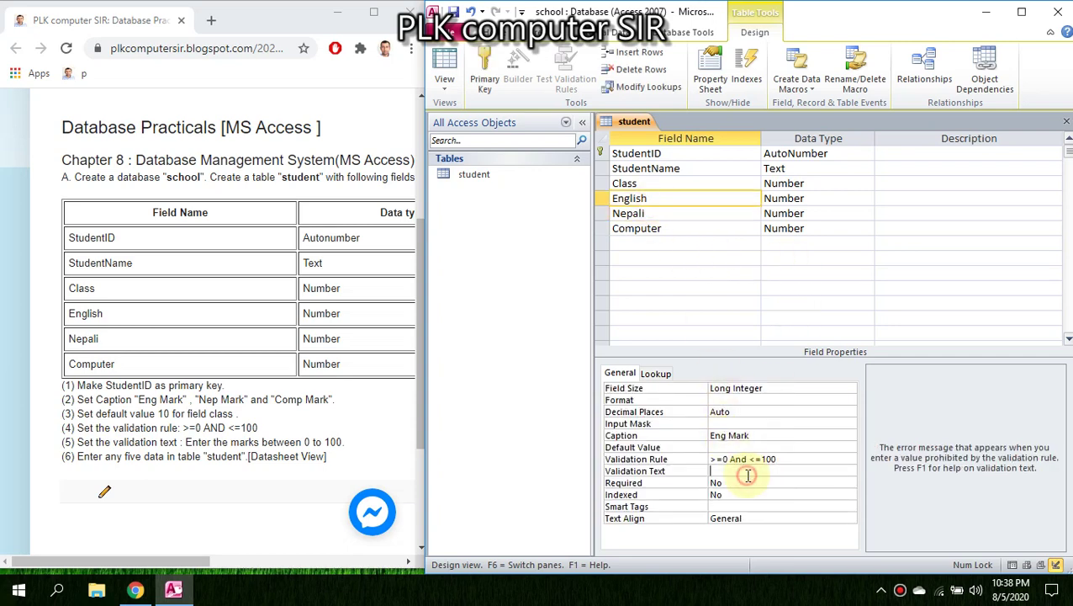
type("Enter th ma")
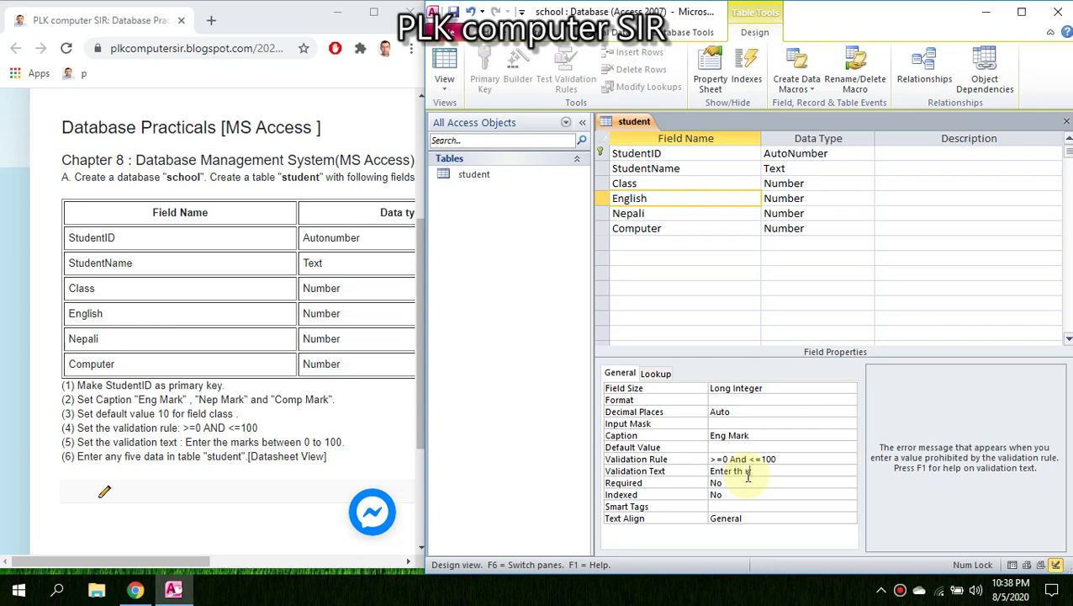
type("rks between 0 to 100")
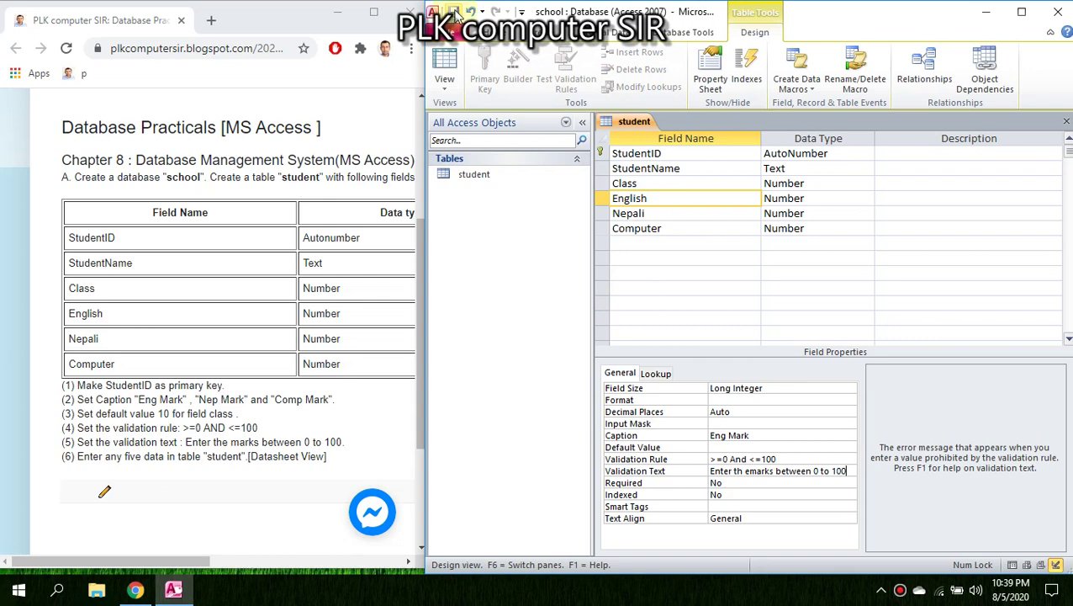
Save the student table design and close it
right_click(626, 123)
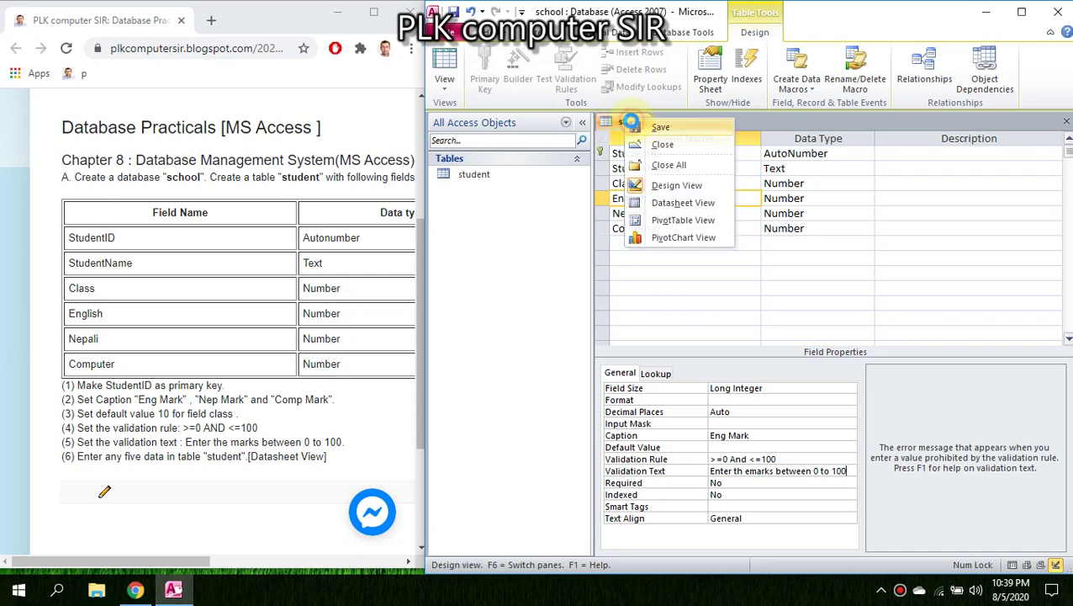
left_click(632, 126)
right_click(630, 121)
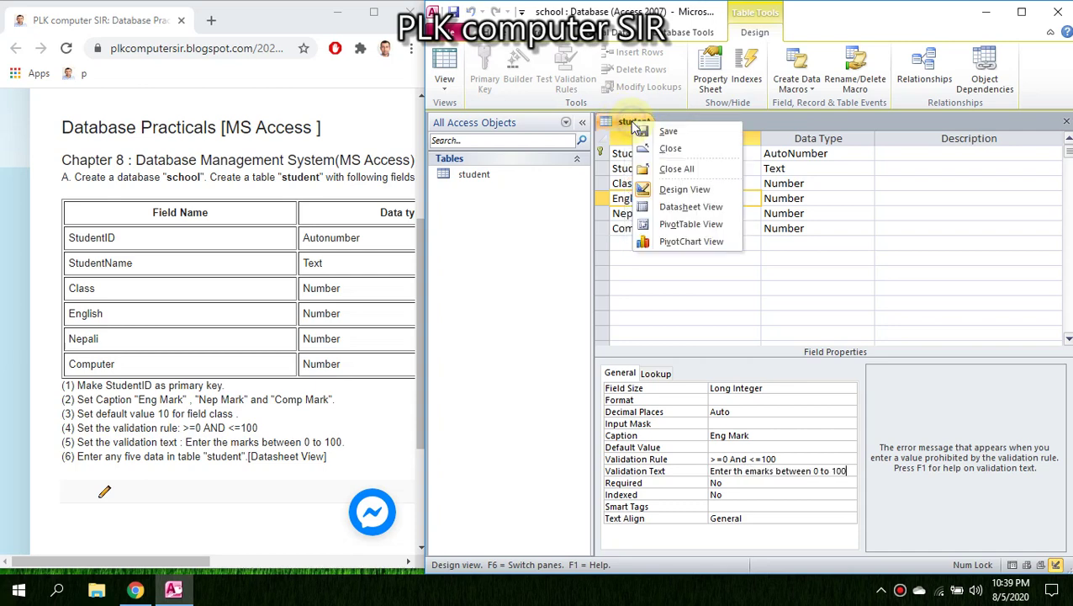
left_click(653, 157)
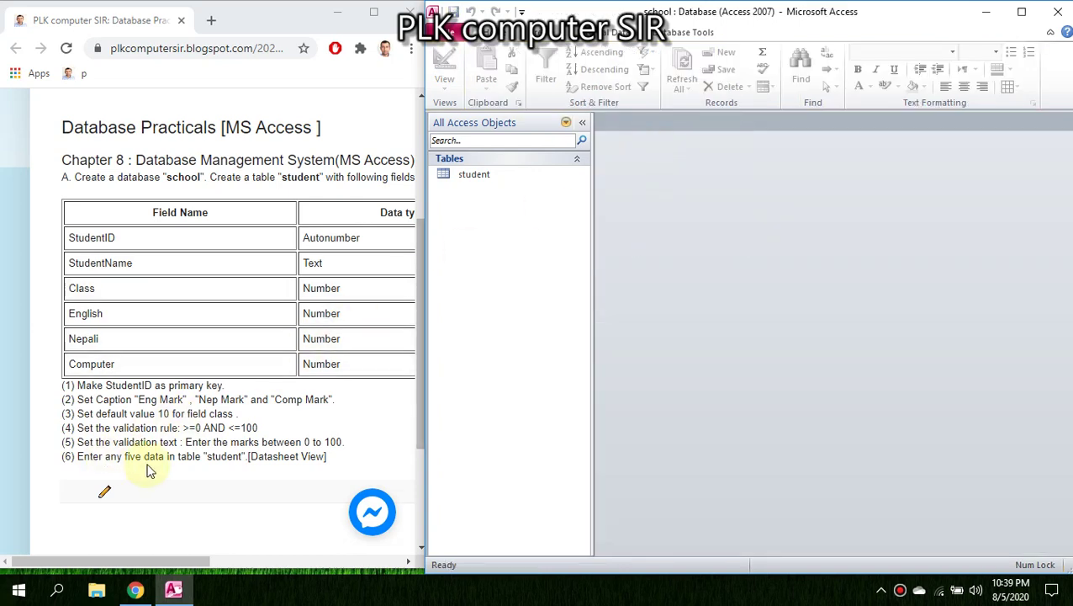
Reopen the student table as a datasheet, switch to Design View and back, and maximize the window
left_click(476, 176)
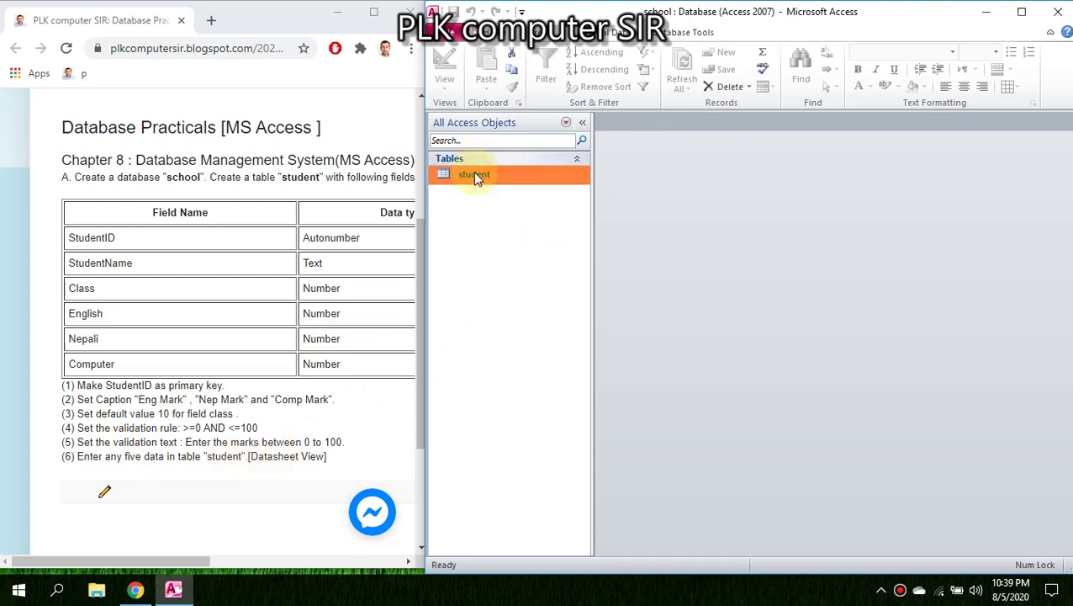
right_click(476, 177)
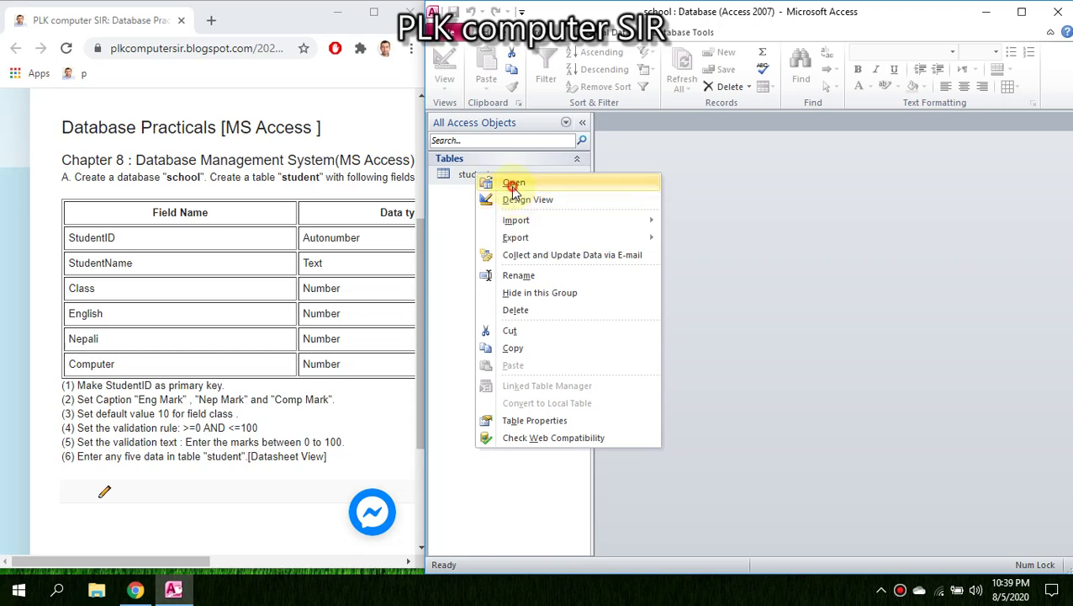
left_click(511, 183)
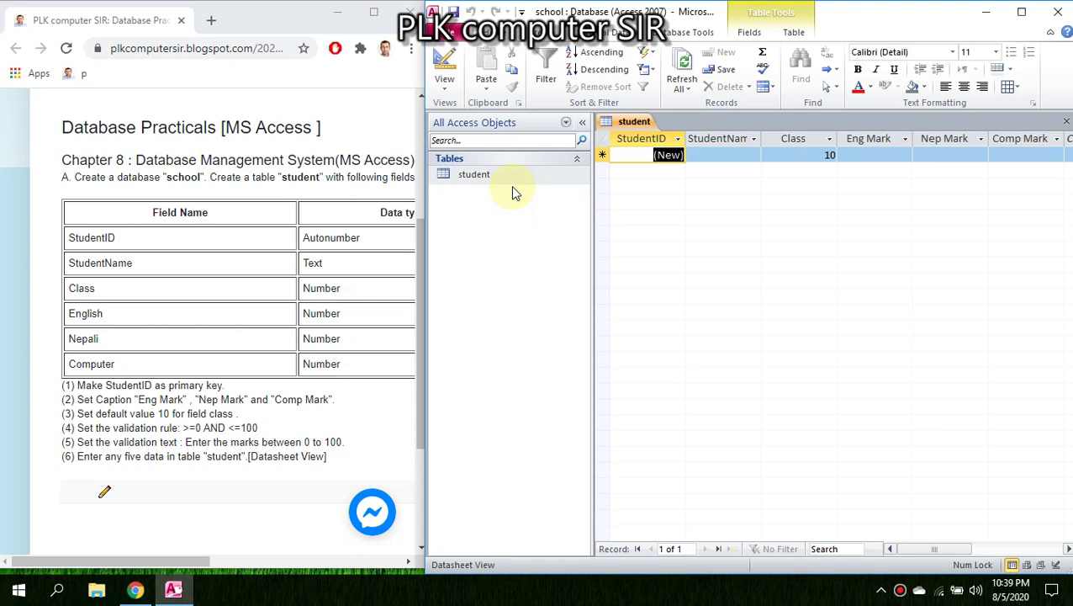
left_click(445, 82)
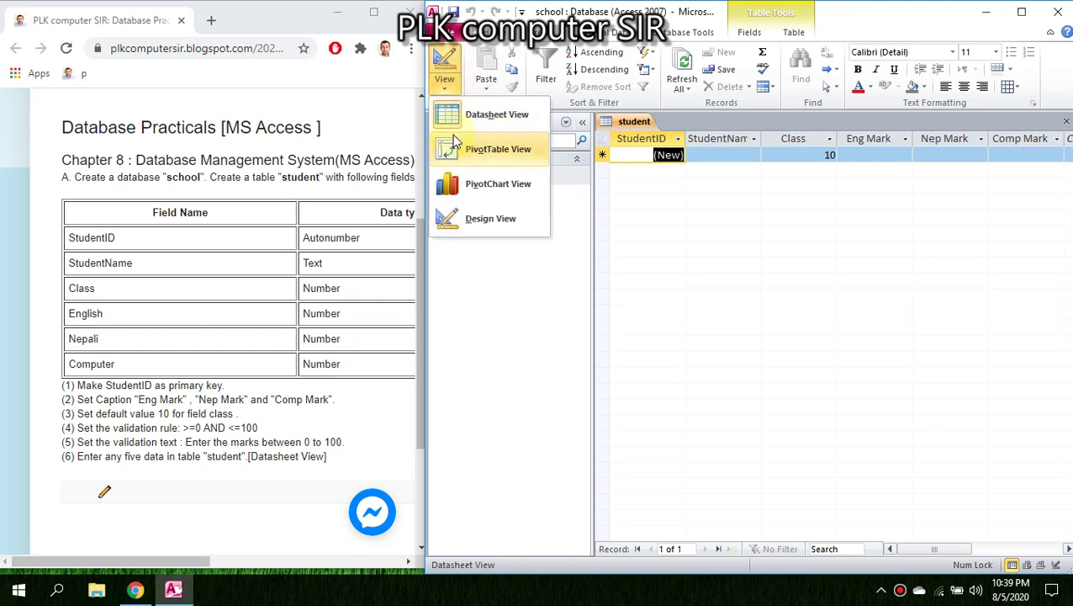
left_click(473, 217)
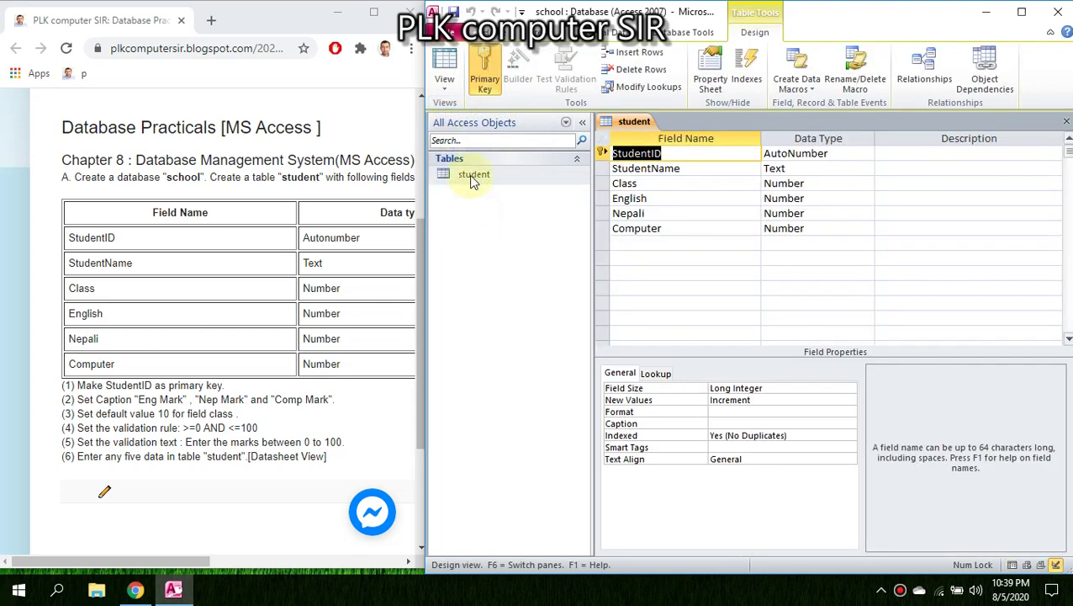
left_click(446, 97)
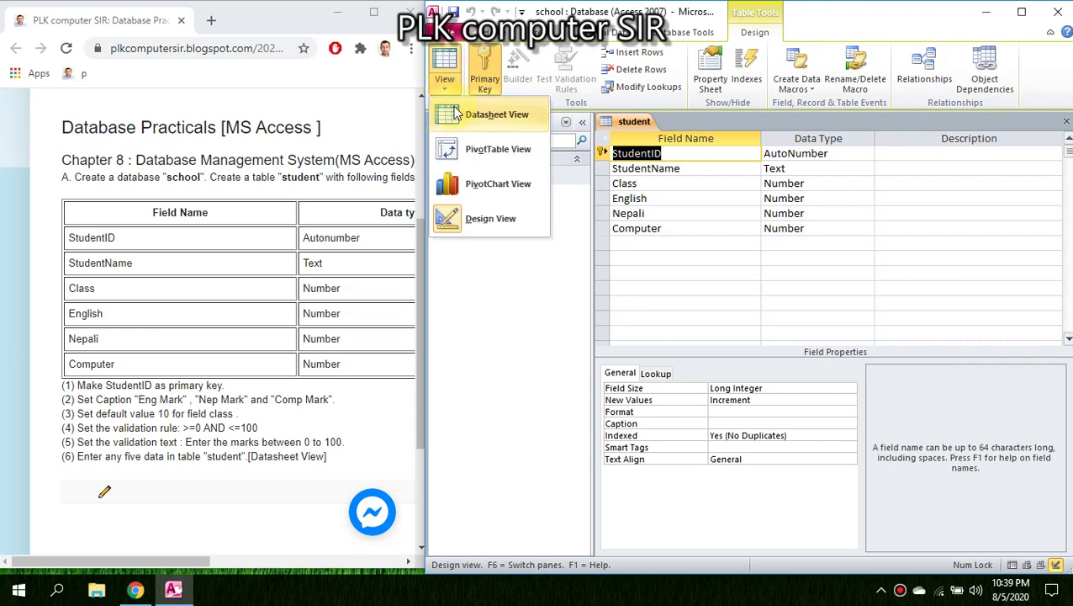
left_click(471, 115)
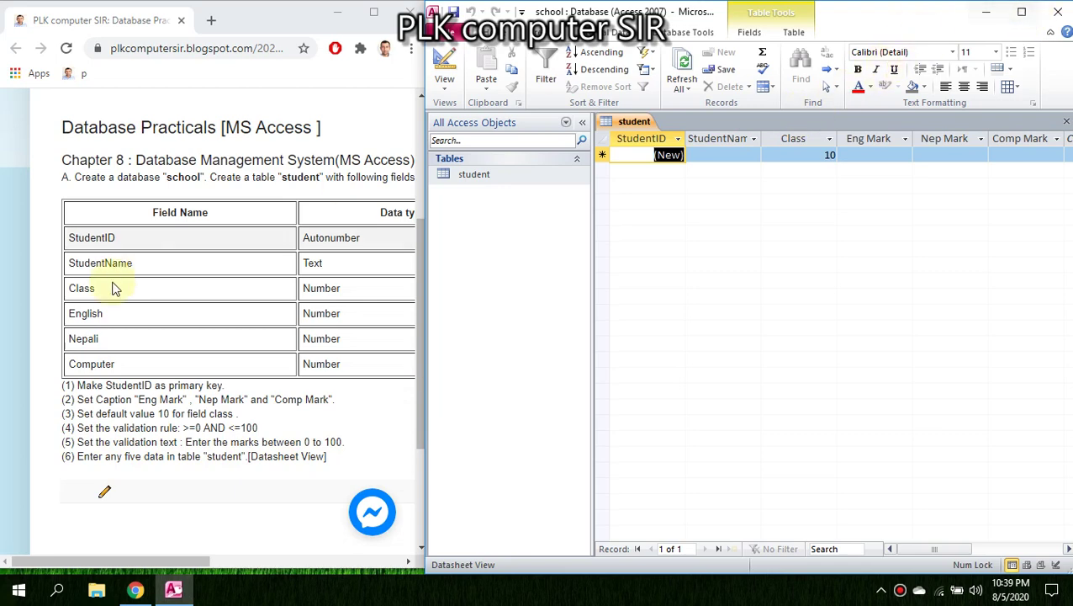
left_click(1022, 13)
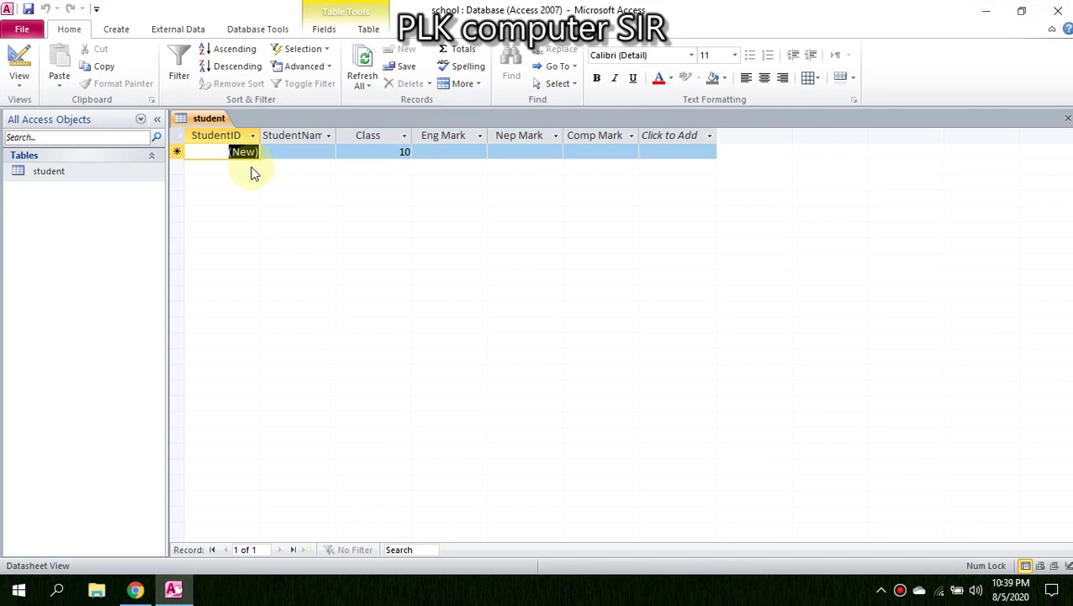
Enter the first student's name and an Eng Mark of -10 to trigger the 0-100 validation warning
left_click(283, 154)
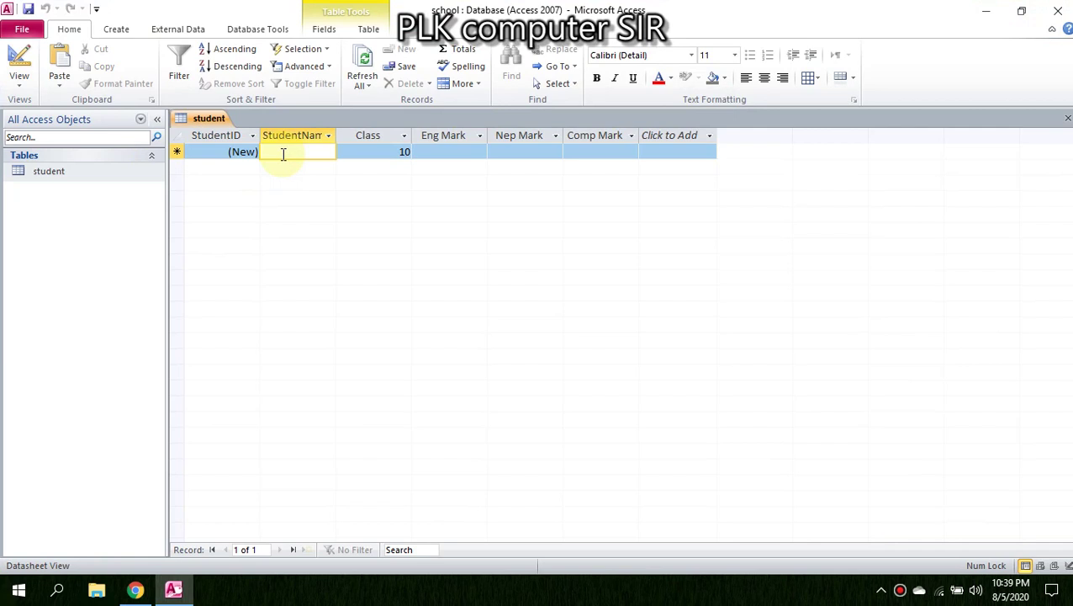
type("Amir")
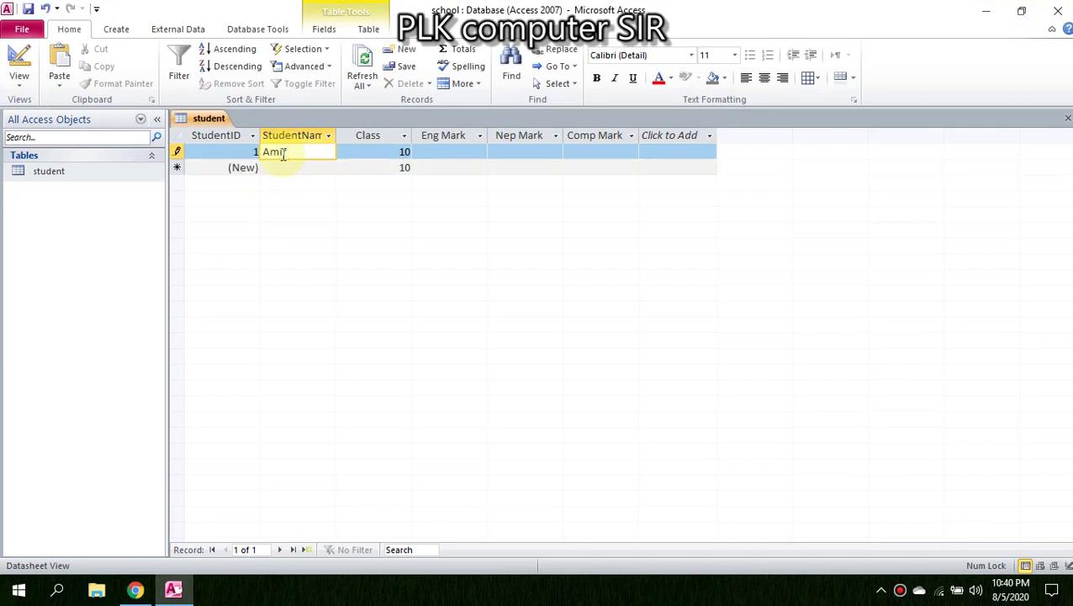
type(" Tamang")
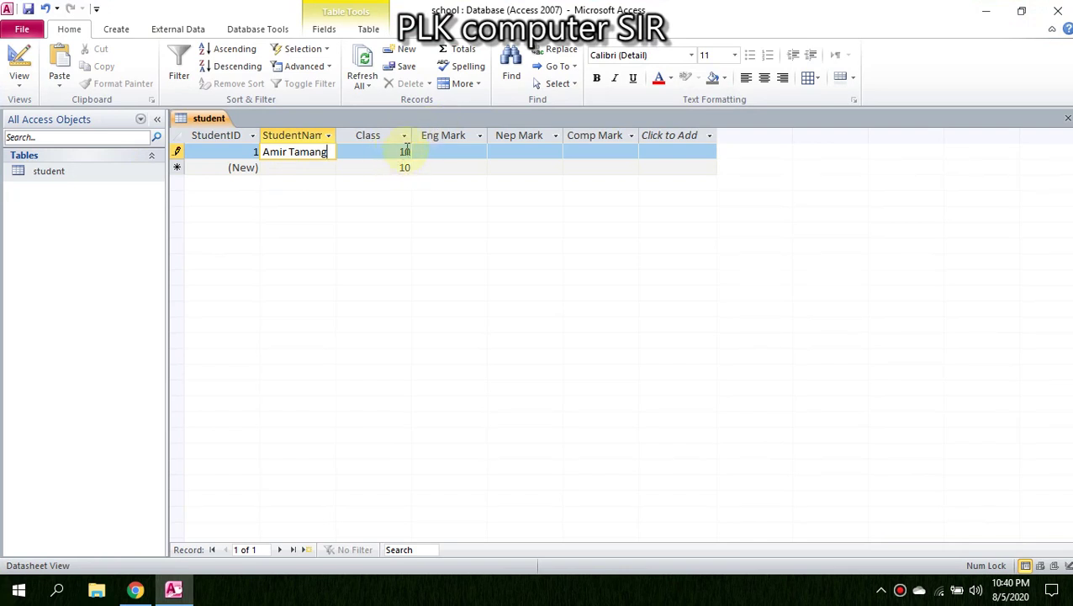
left_click(436, 152)
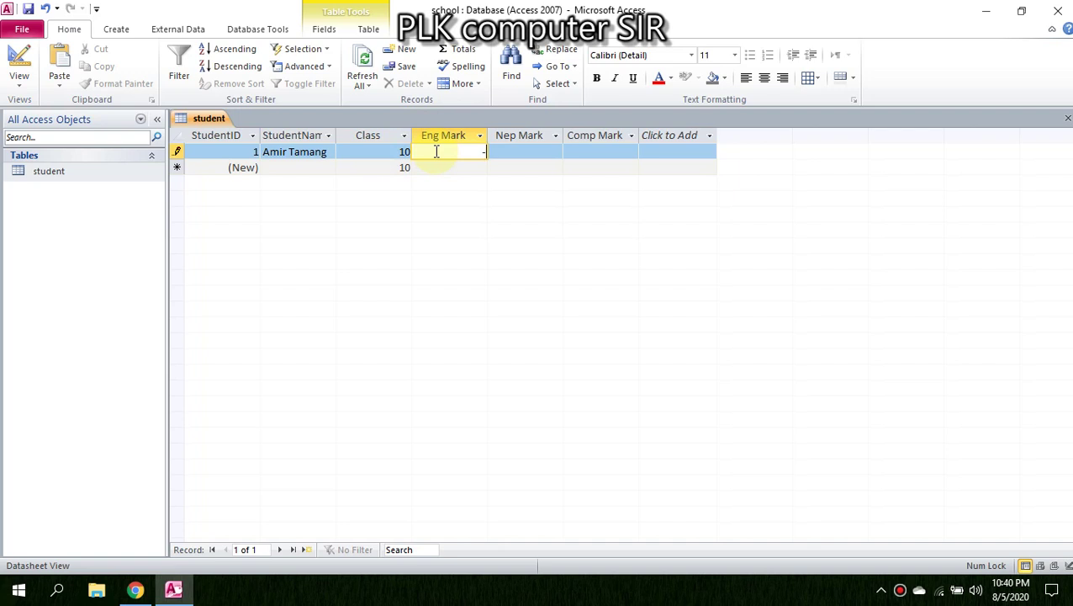
type("-10")
key("Return")
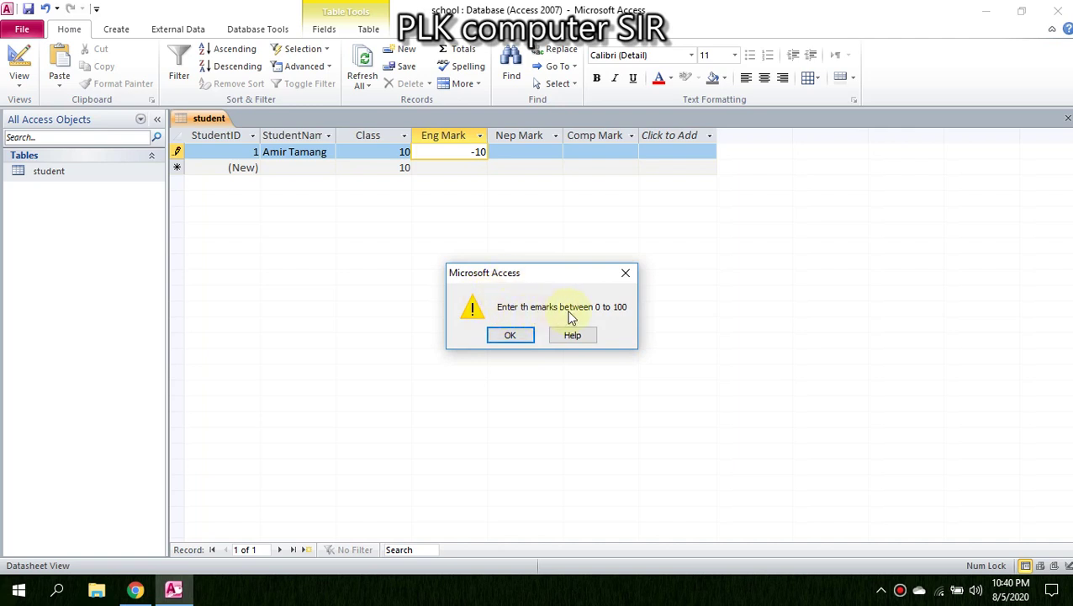
Dismiss the validation warnings and replace the invalid Eng Mark -10 with 50
left_click(508, 334)
left_click(49, 173)
right_click(49, 172)
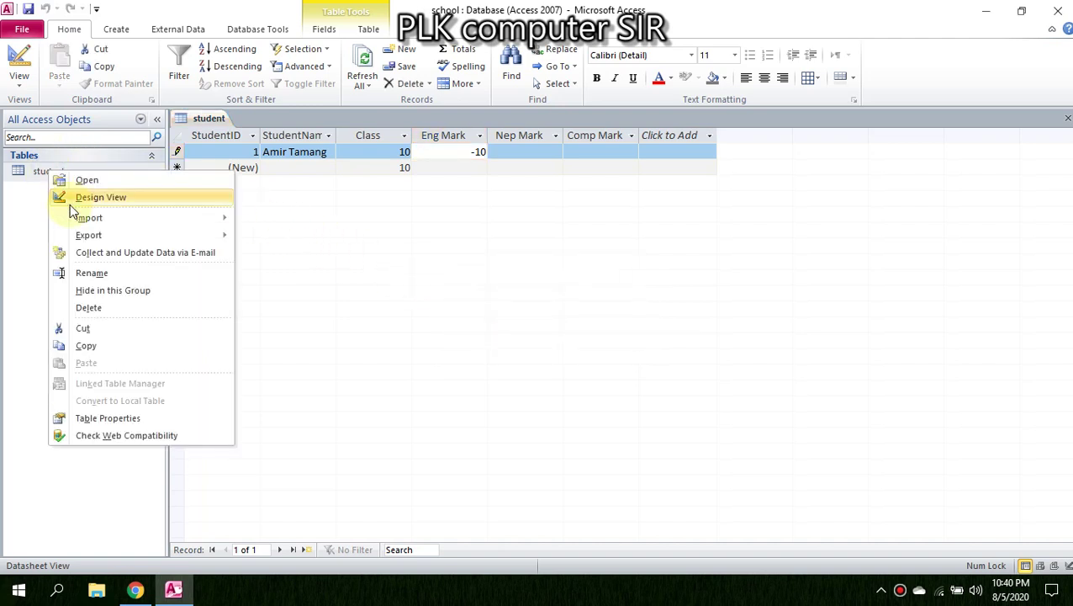
left_click(103, 197)
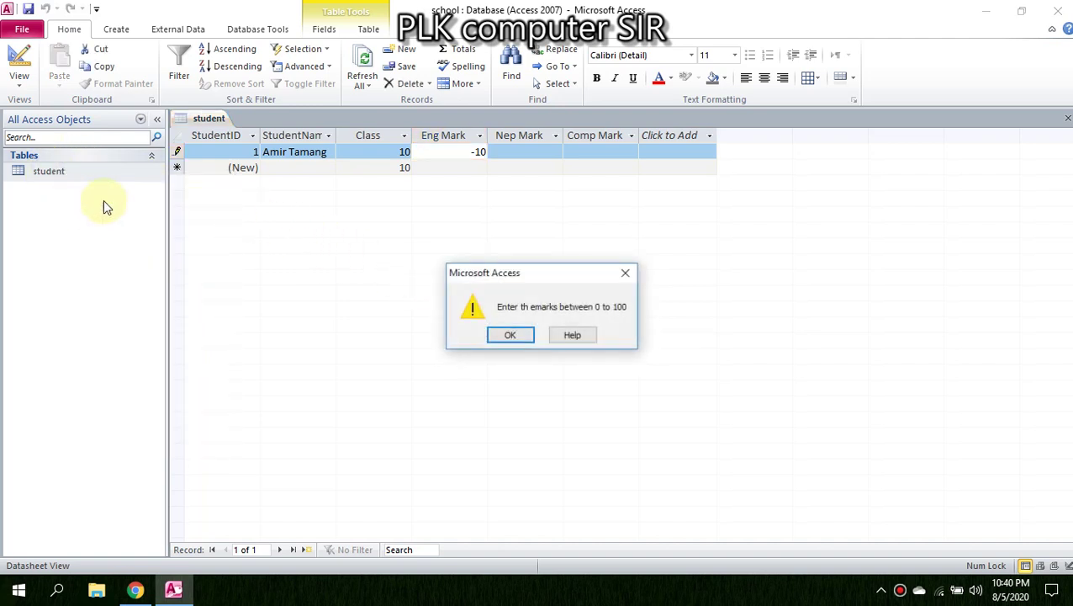
left_click(509, 335)
left_click_drag(467, 151, 494, 149)
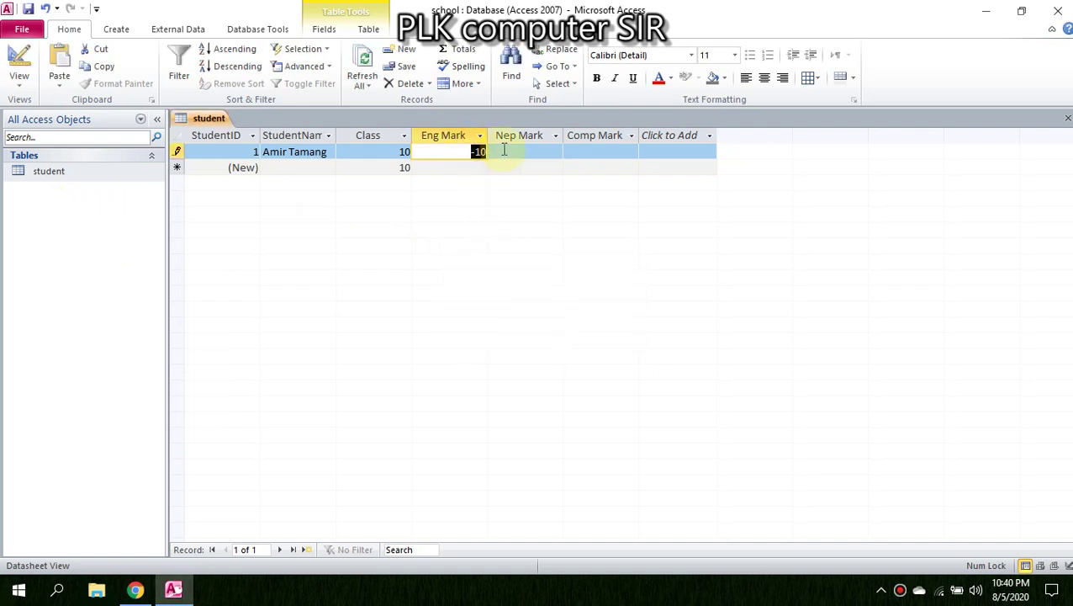
type("50")
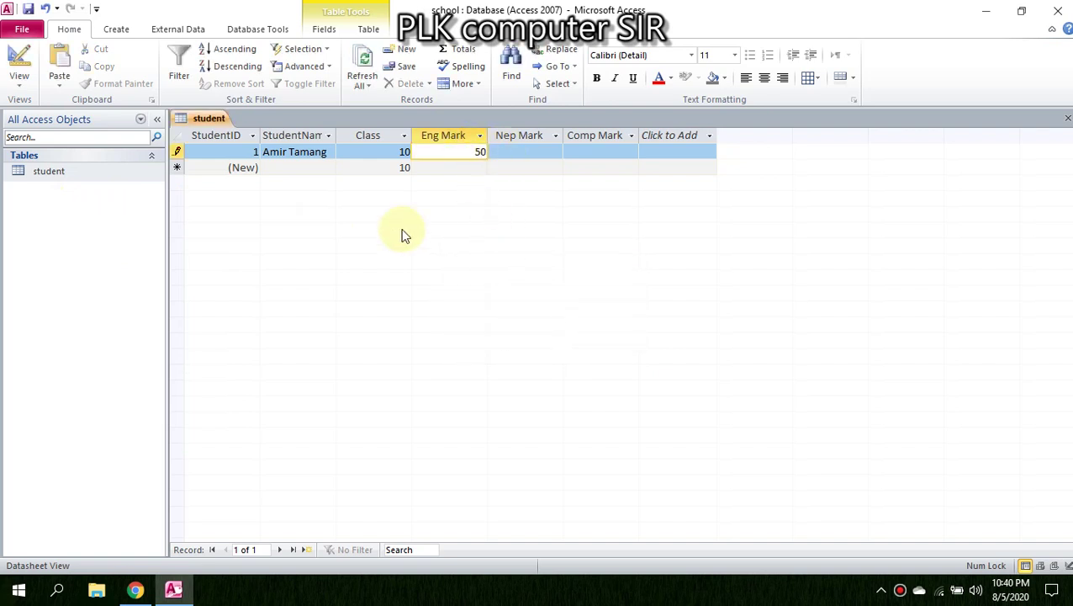
Correct the English field's validation text to 'Enter the marks between 0 to 100' and return to Datasheet View
left_click(36, 167)
right_click(37, 168)
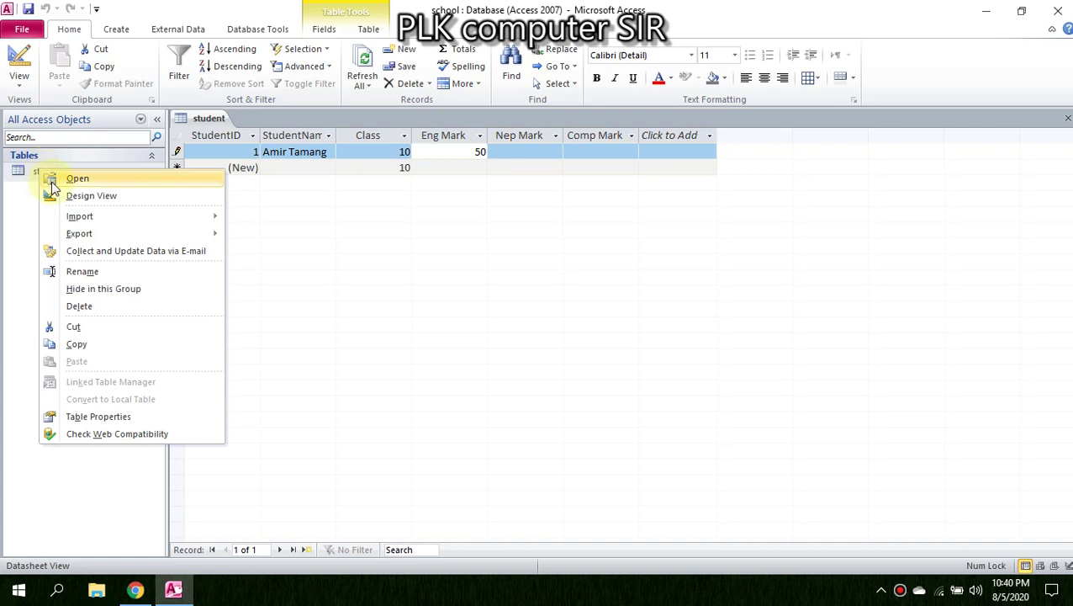
left_click(62, 201)
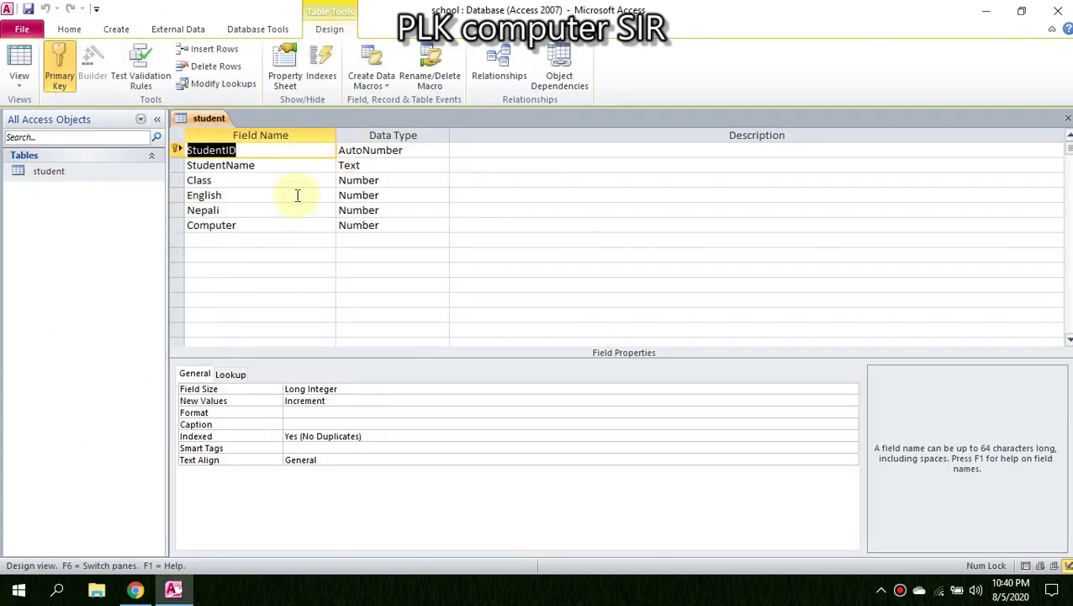
left_click(376, 194)
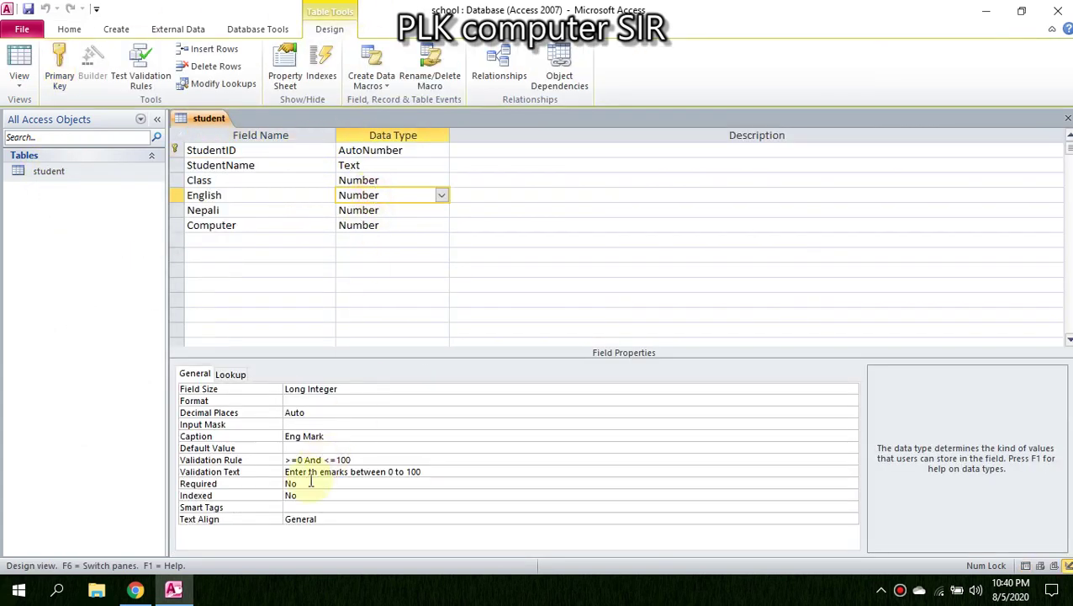
left_click(318, 472)
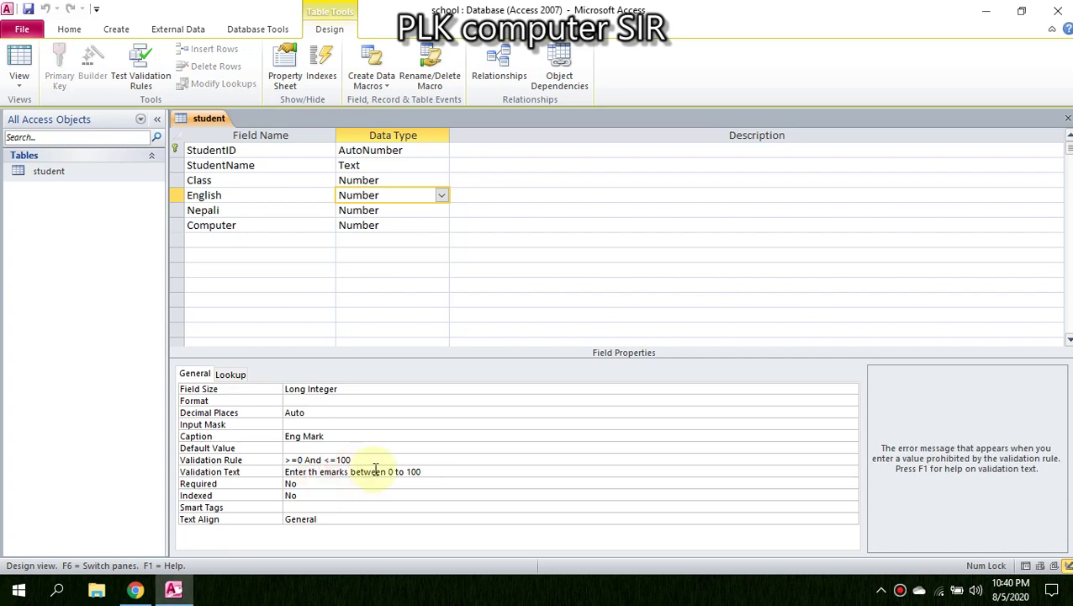
key("Delete")
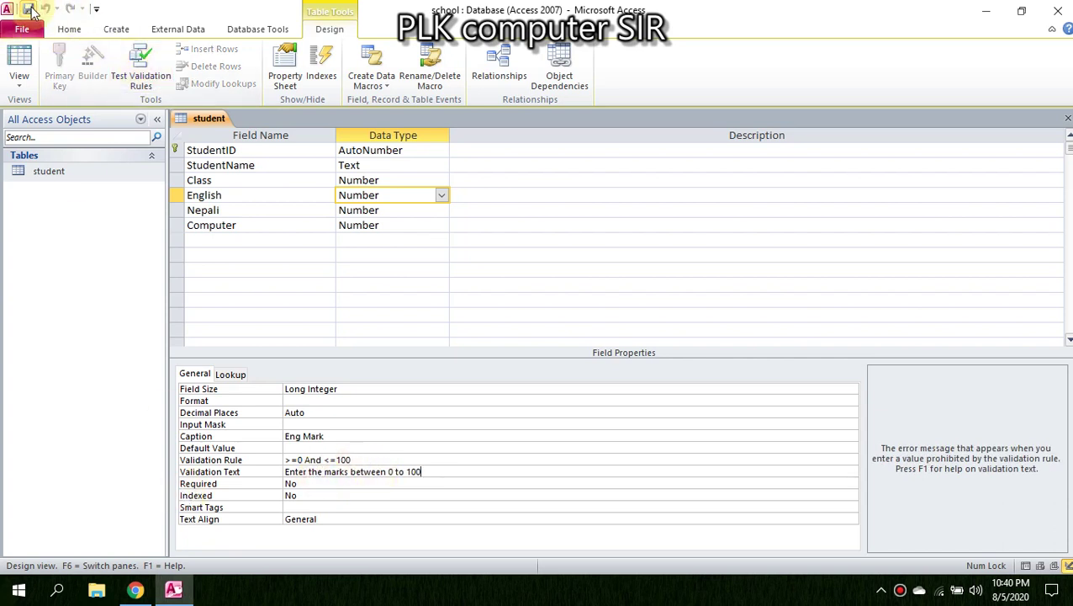
left_click(19, 84)
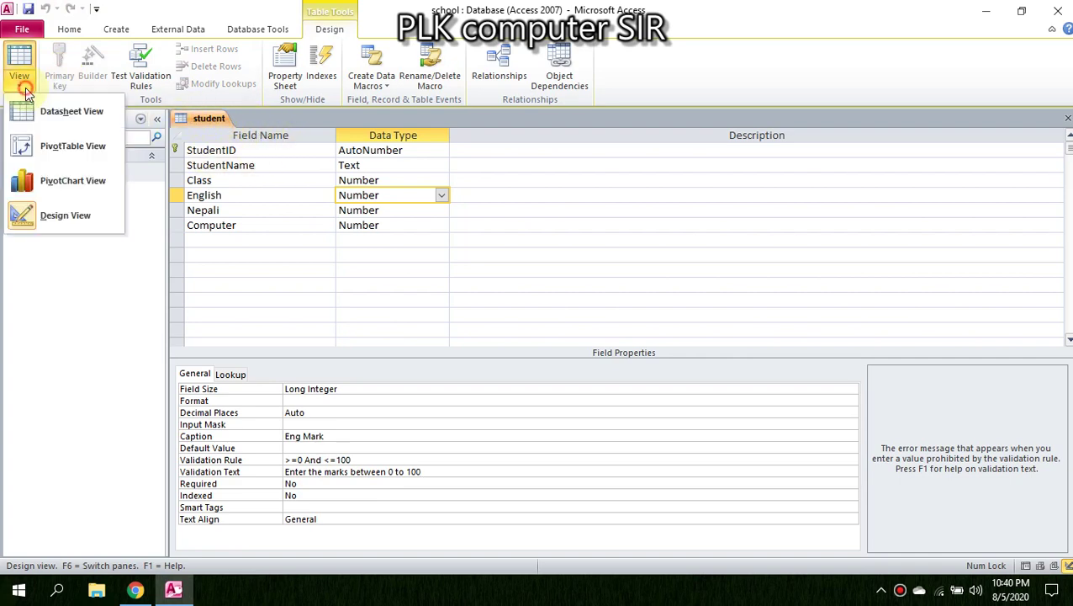
left_click(42, 111)
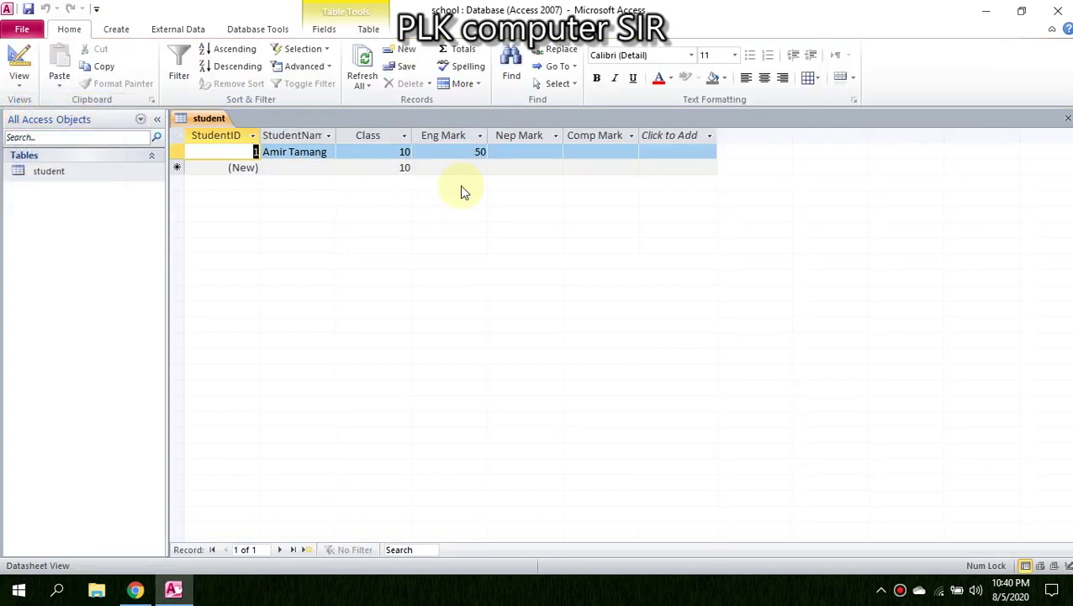
Enter an out-of-range Nep Mark of 101 and dismiss the validation warning
left_click(519, 150)
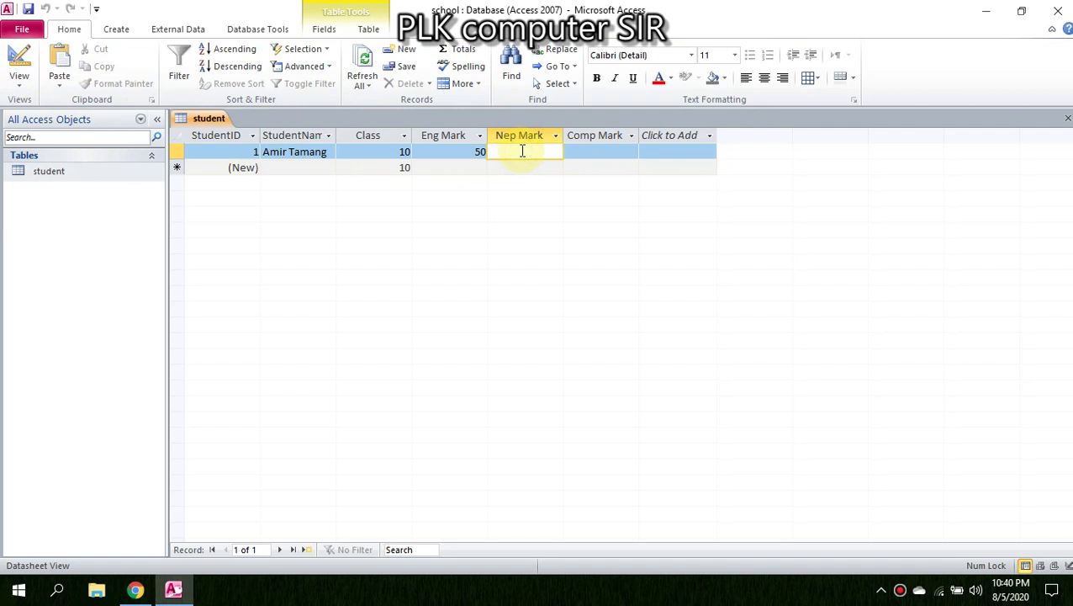
type("101")
key("Return")
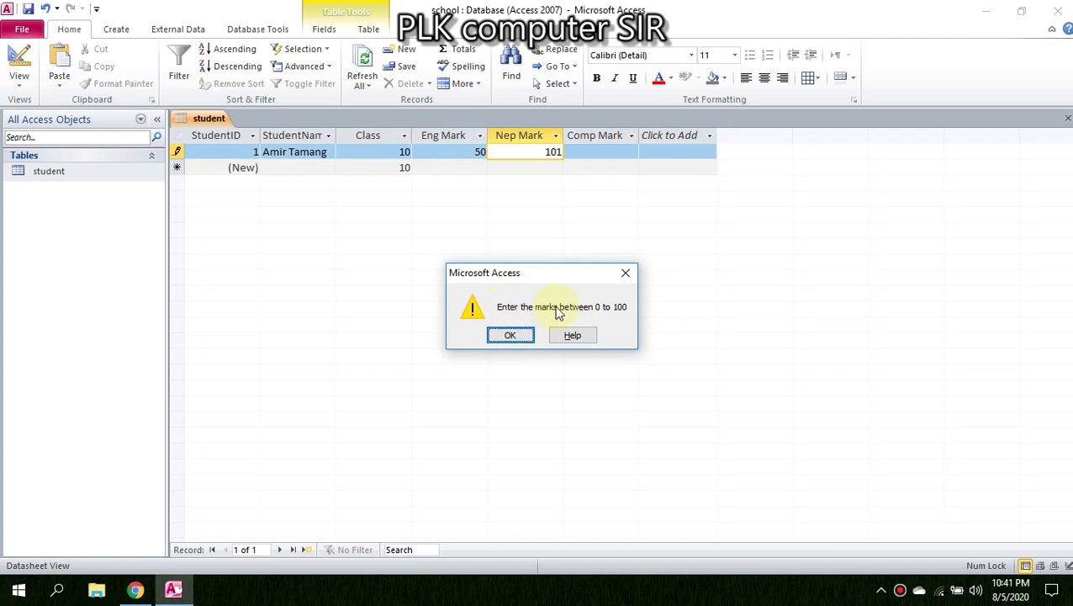
left_click(520, 338)
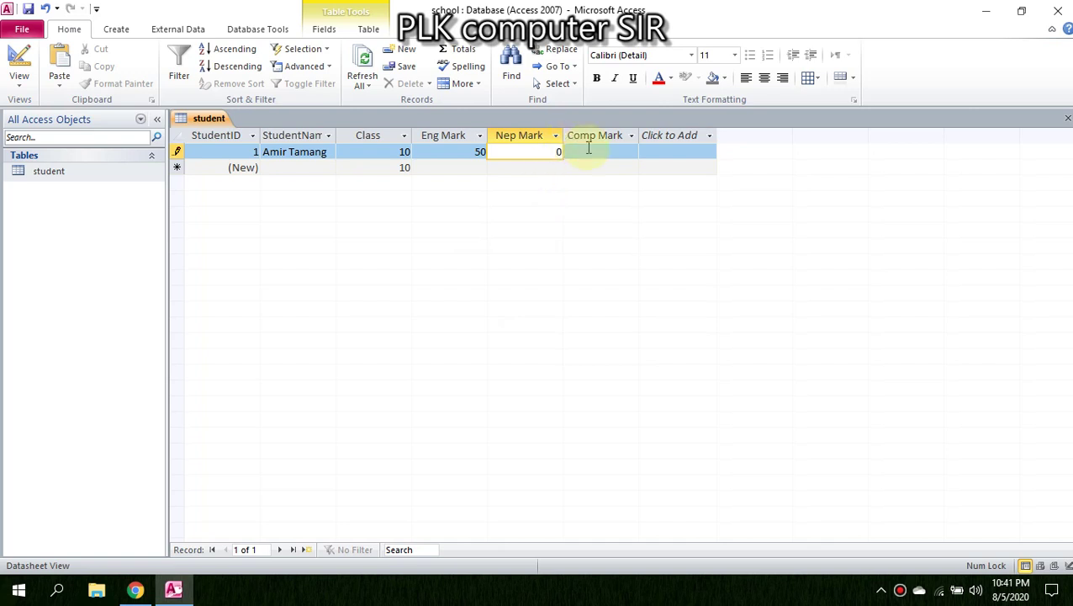
Enter Comp Mark 75, correct Nep Mark to 40, and save the first record
left_click(589, 149)
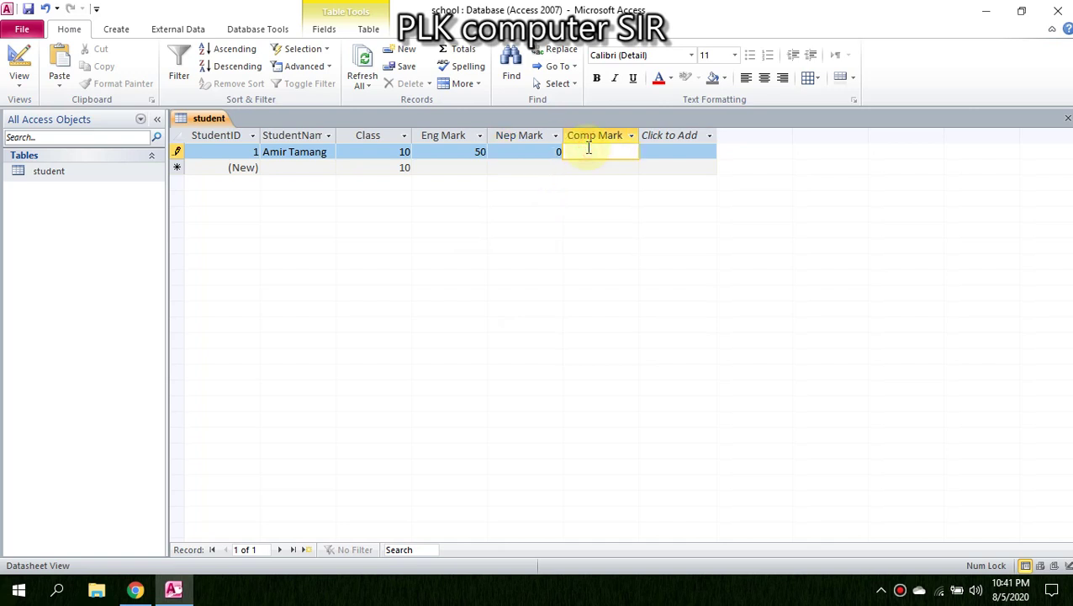
type("75")
left_click(527, 151)
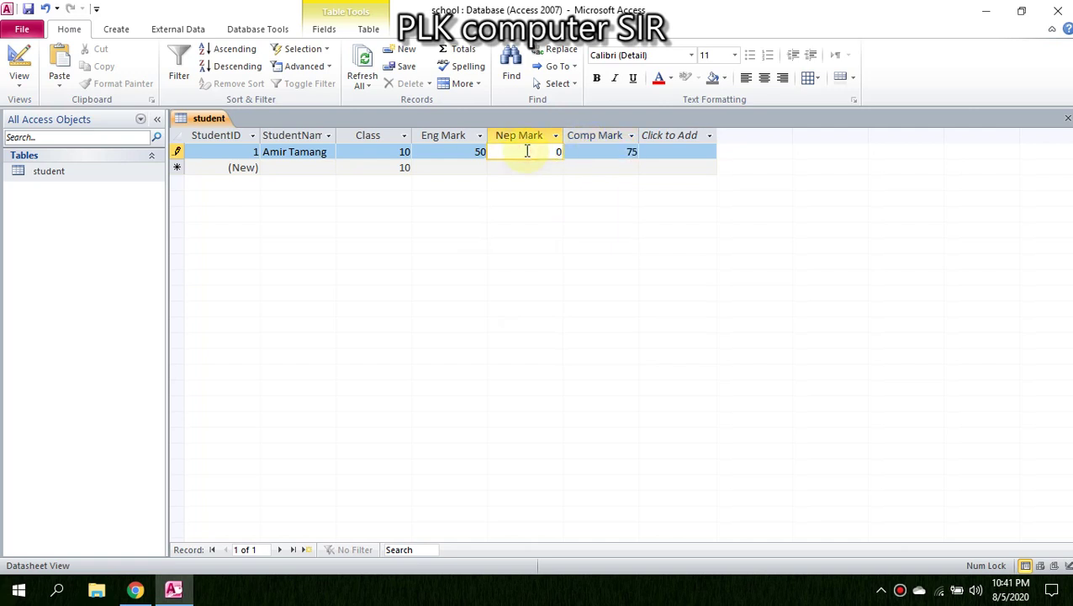
type("4")
left_click(275, 168)
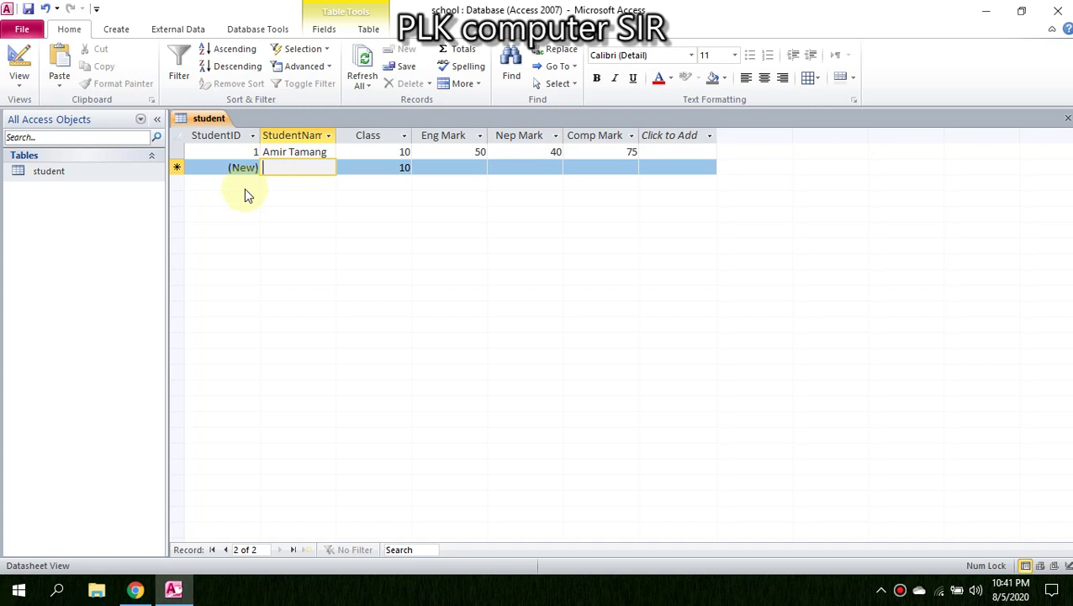
Enter the second student's name with Eng Mark 60, Nep Mark 50 and Comp Mark 80, and save it
type("S")
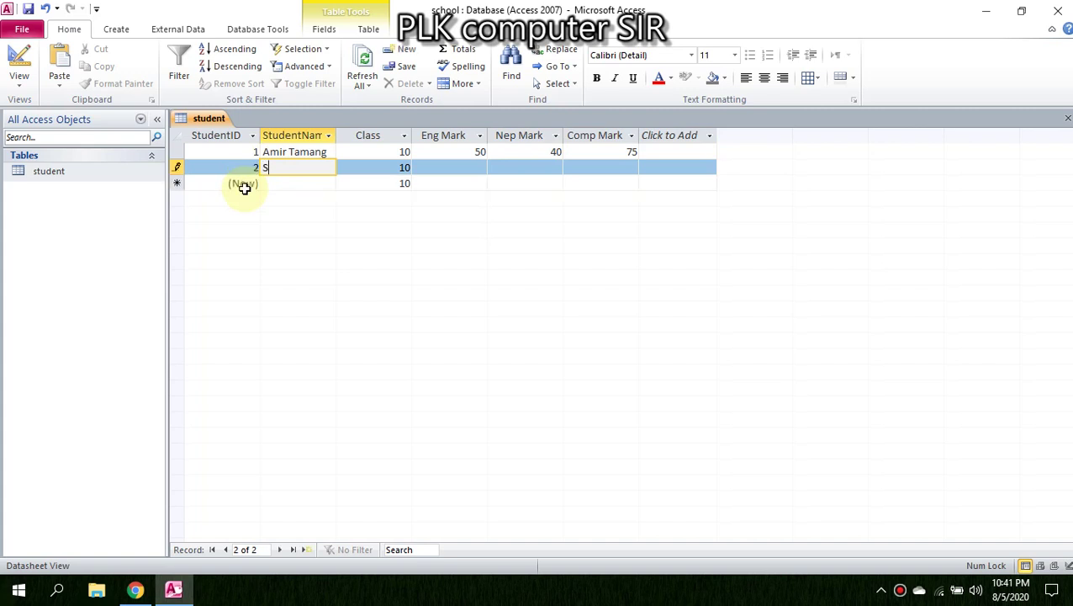
type("hristhi KC")
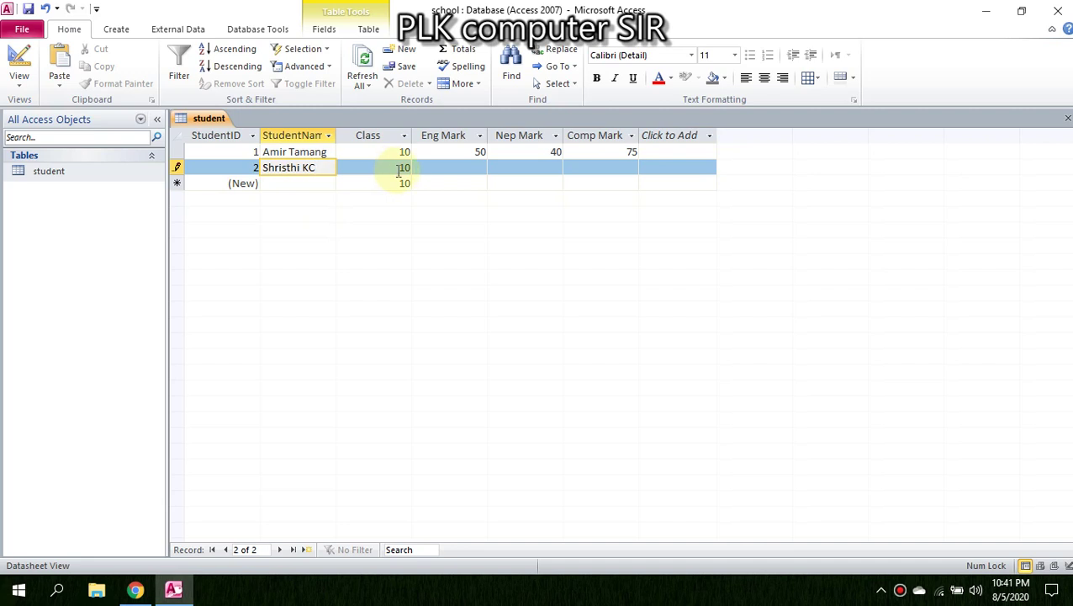
left_click(450, 167)
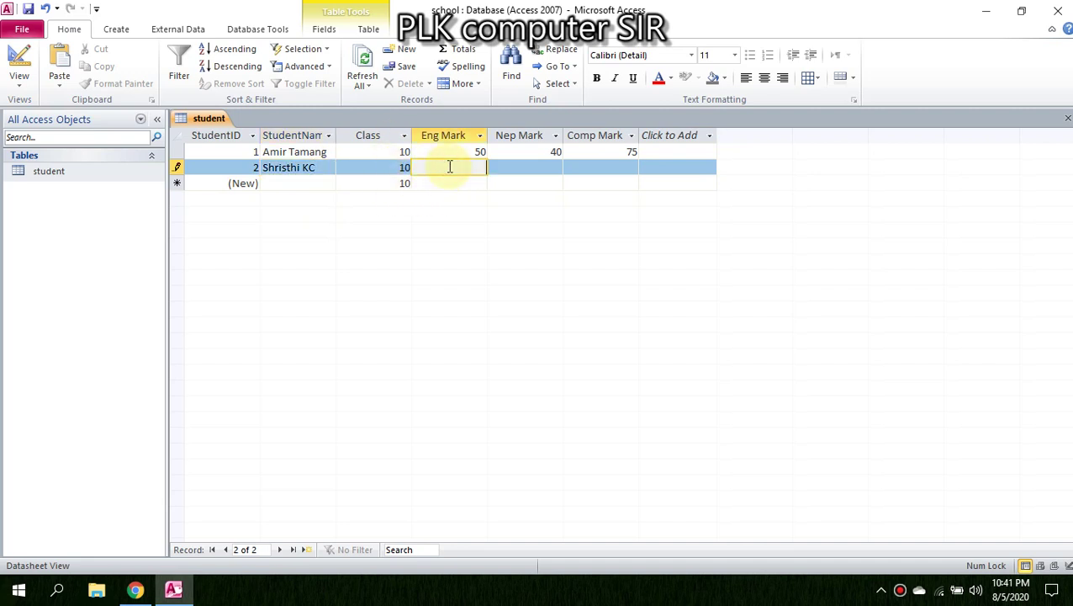
type("60")
left_click(545, 166)
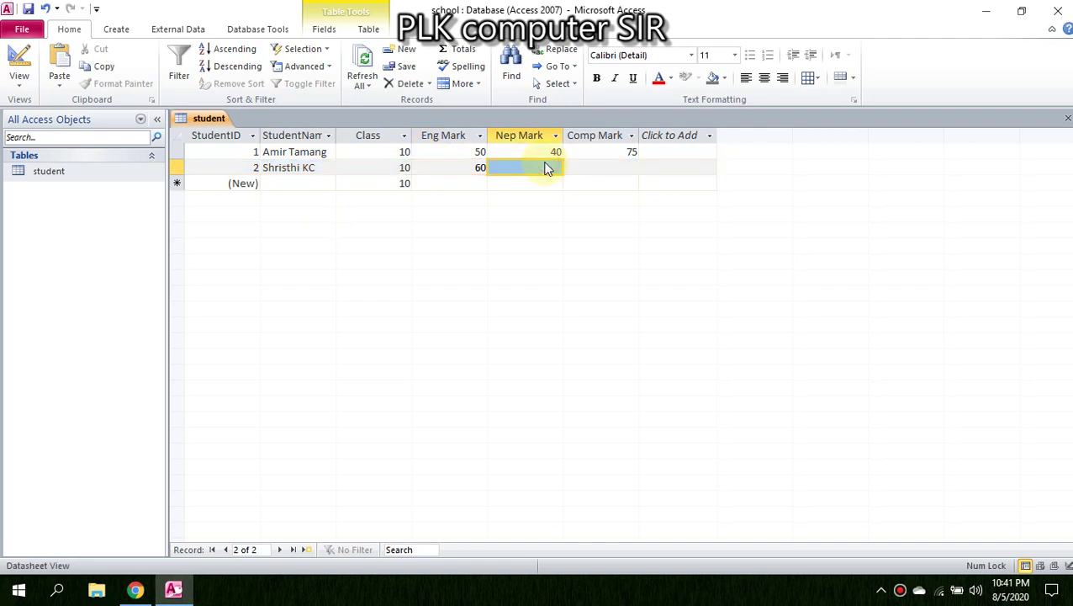
type("50")
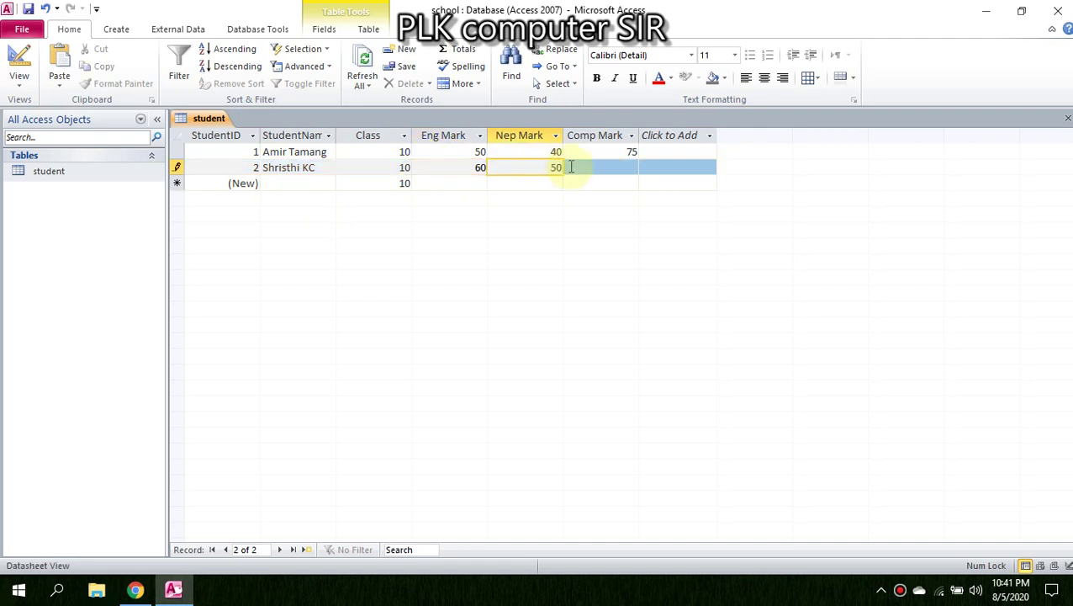
left_click(590, 169)
type("8")
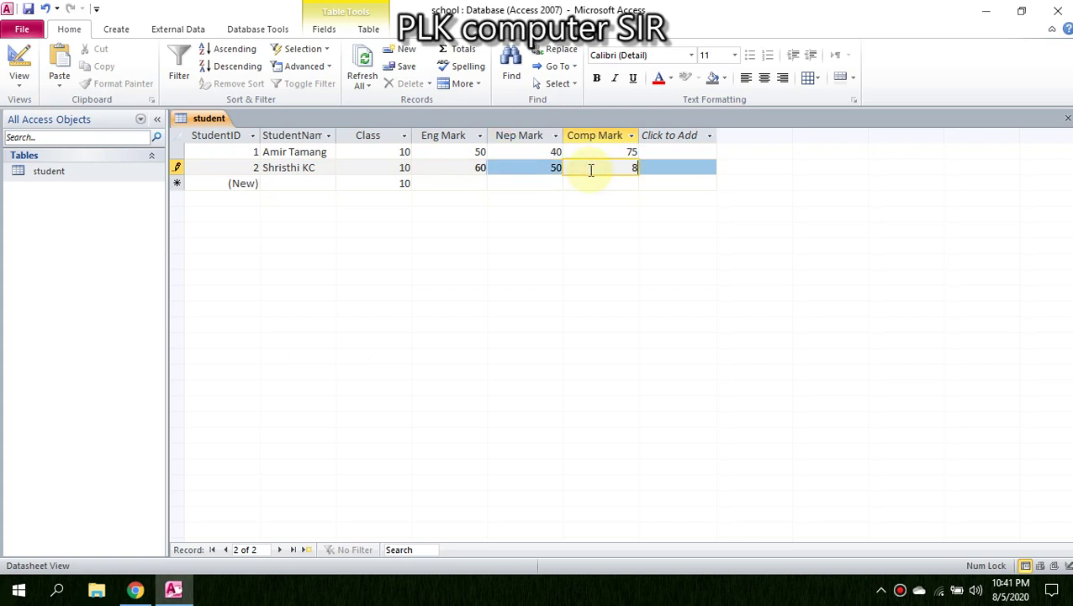
type("0")
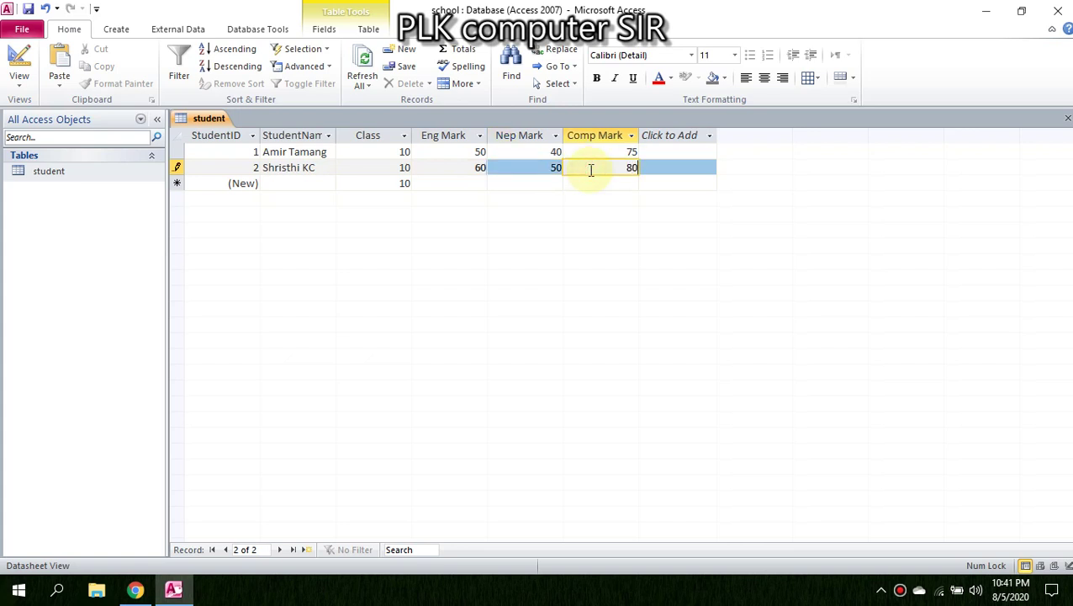
left_click(298, 181)
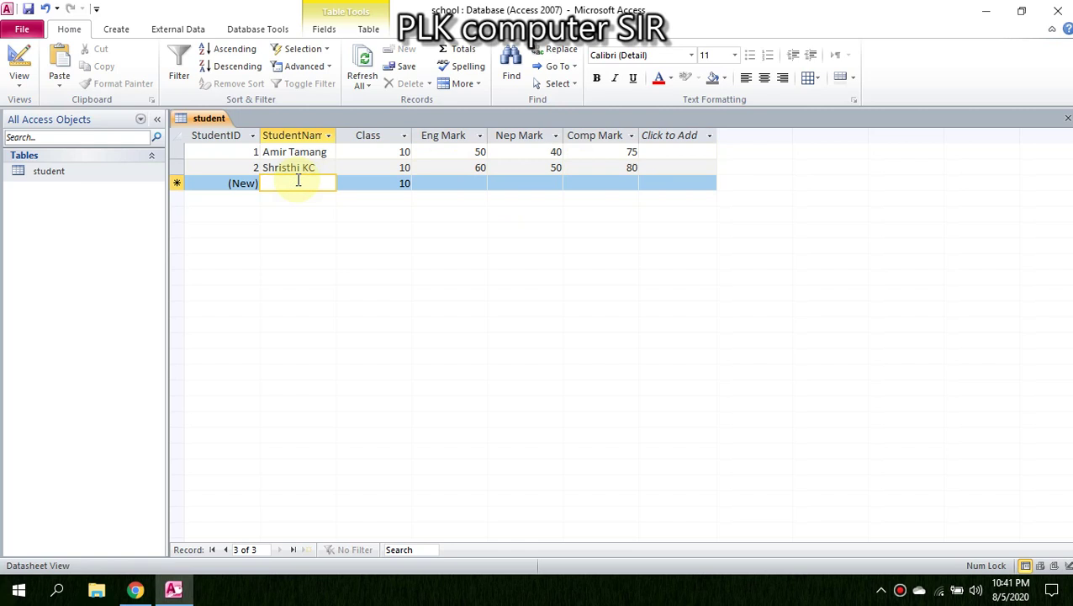
Type the third student's name, then open and close the StudentName sort and filter menu
type("Sa")
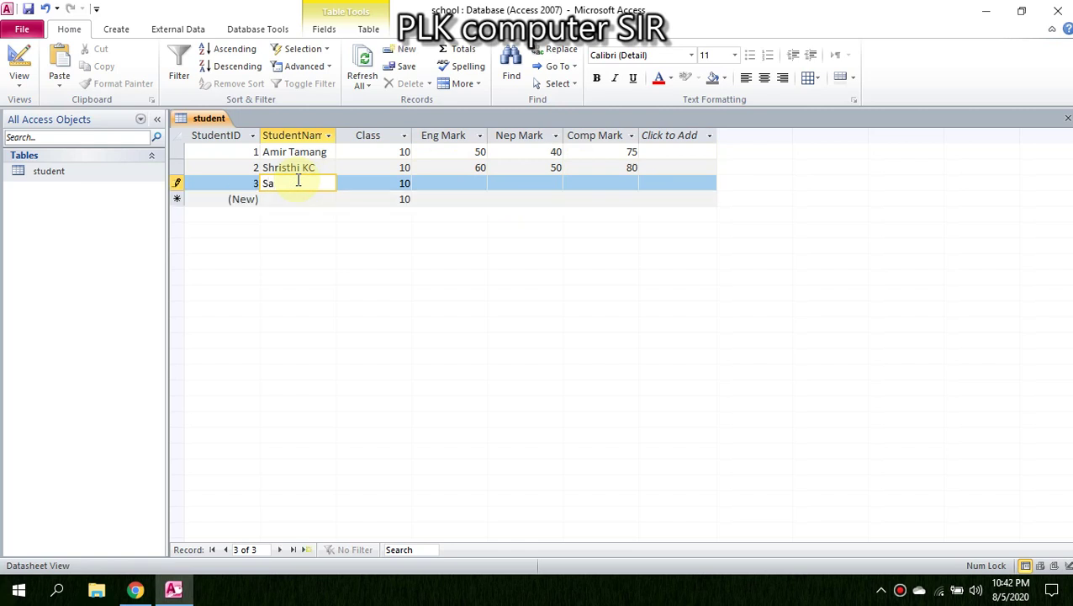
type("rba")
type("gya K")
type("athi")
type("wada")
key("Caps_Lock")
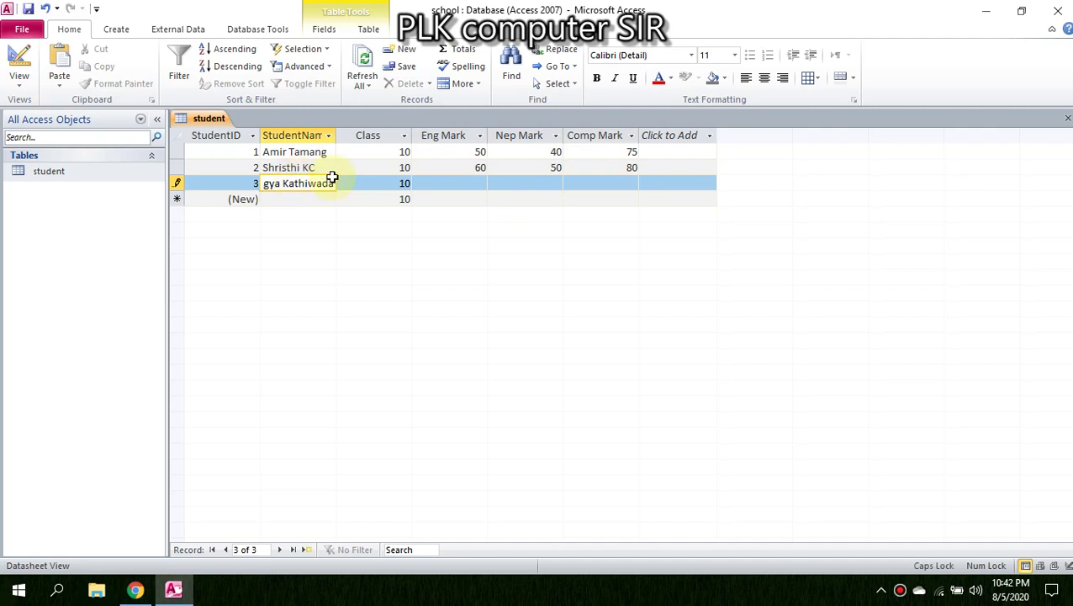
left_click(390, 183)
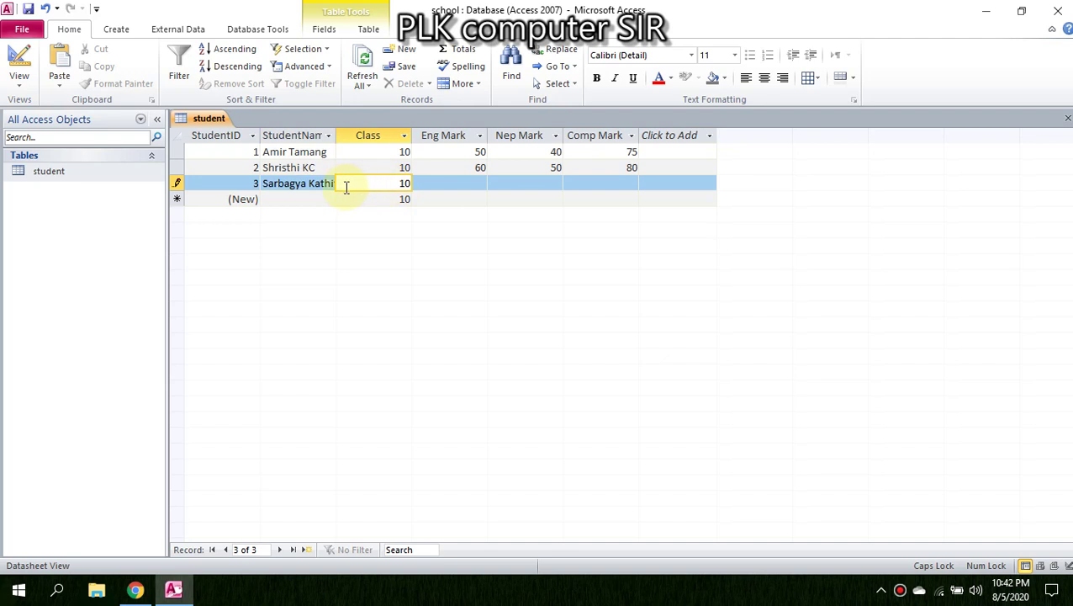
left_click(329, 135)
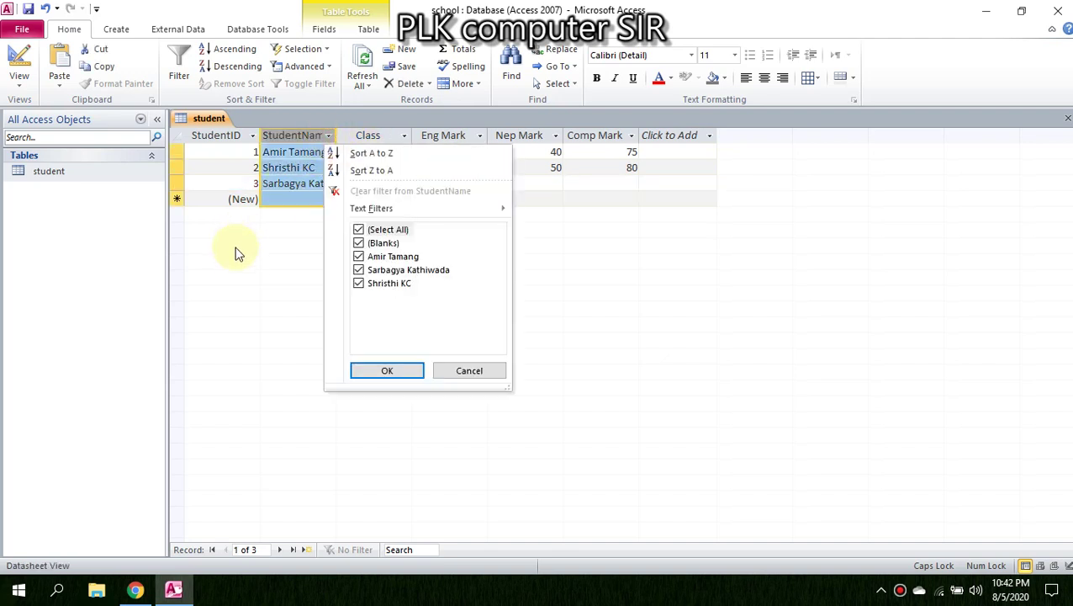
left_click(319, 263)
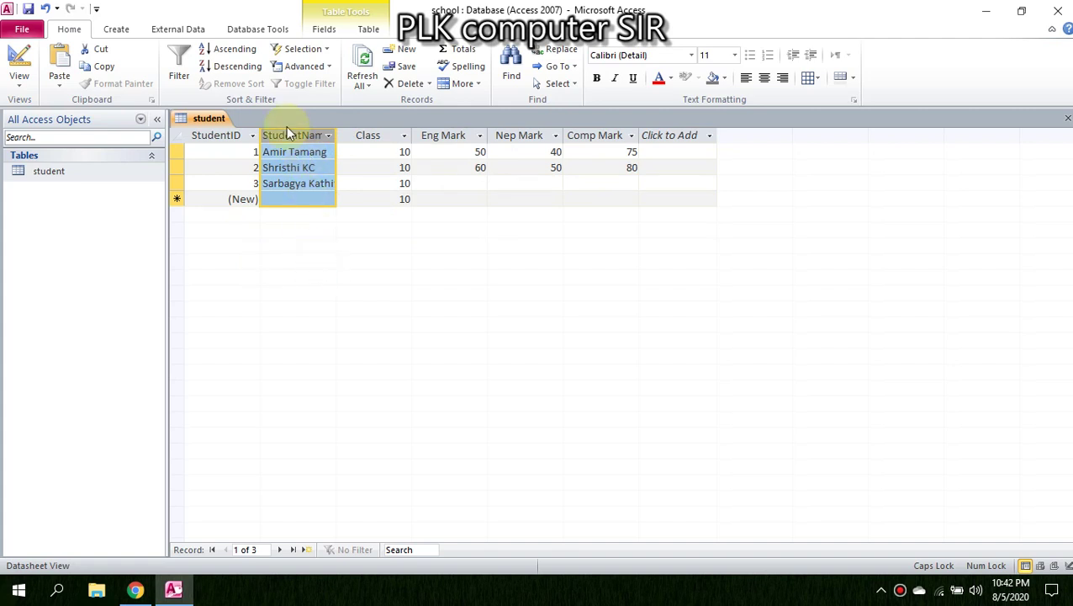
left_click(431, 184)
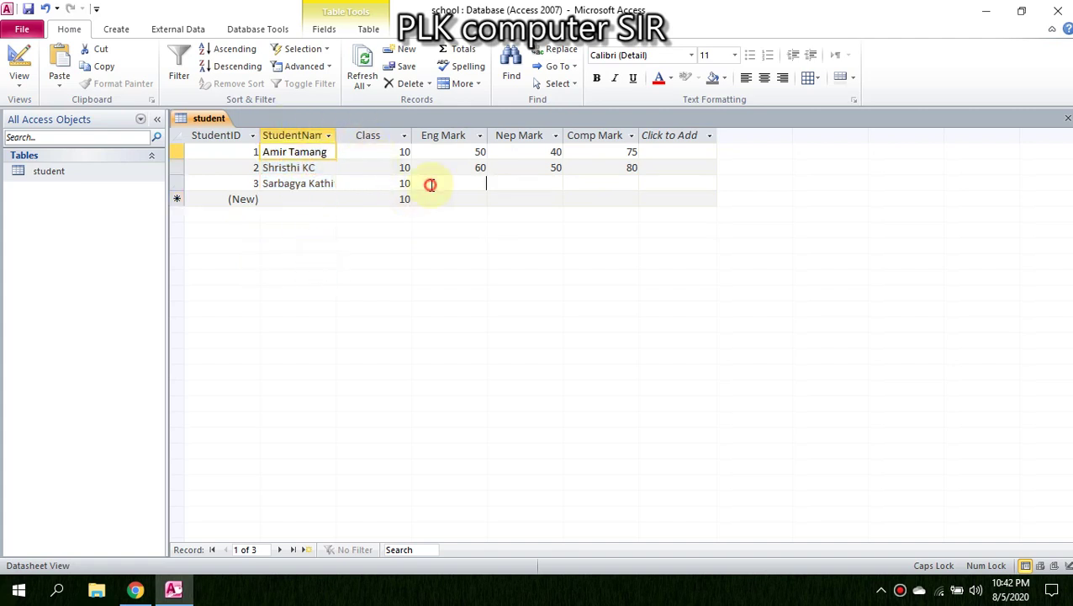
left_click(328, 136)
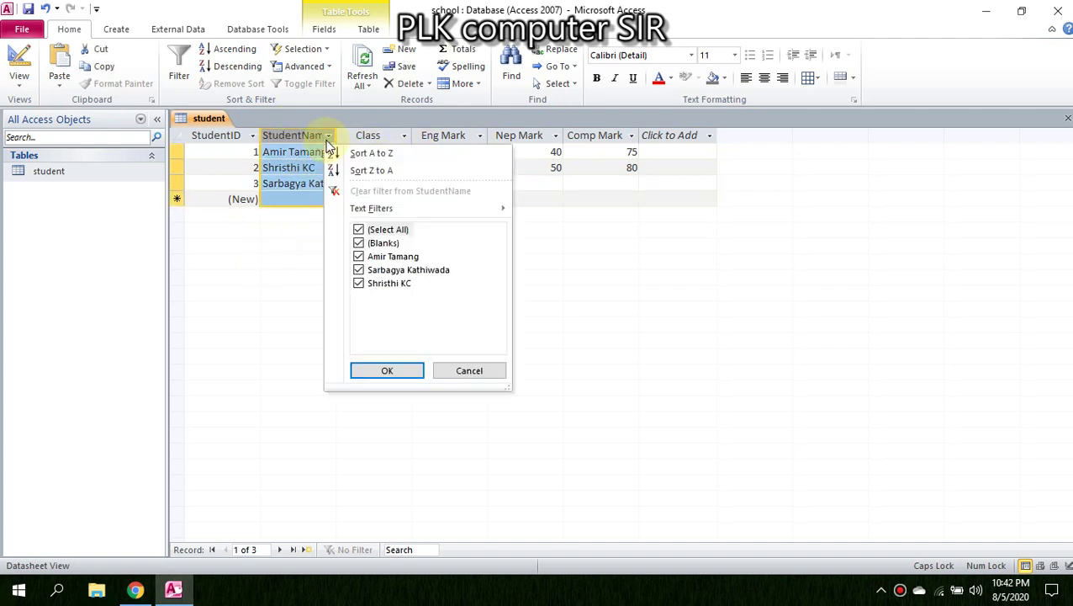
left_click(327, 137)
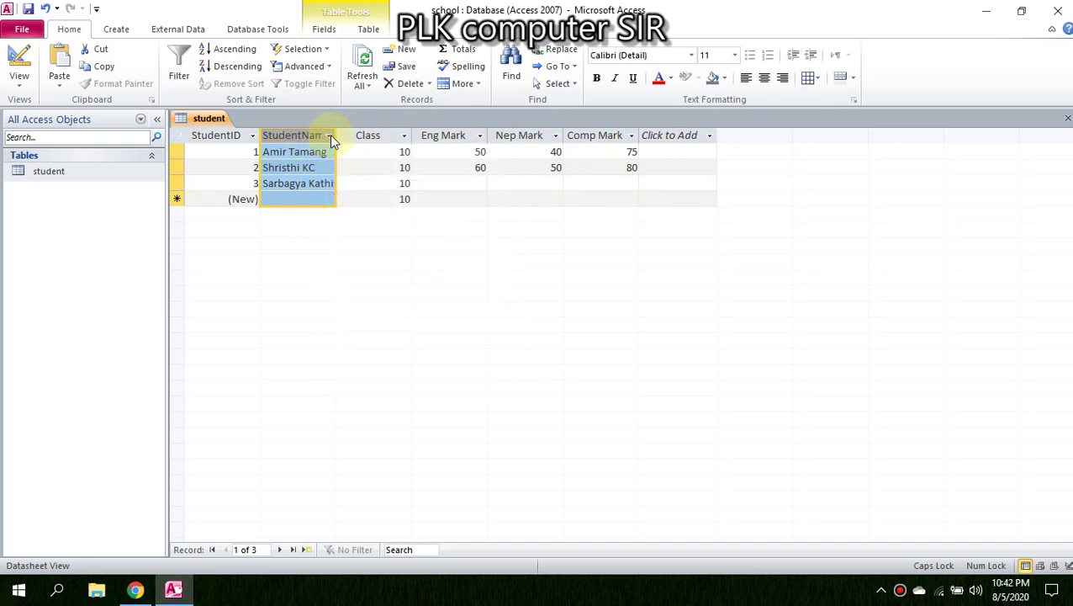
Widen the StudentName column, complete record 3's marks with Nep Mark 80, and save it
double_click(337, 135)
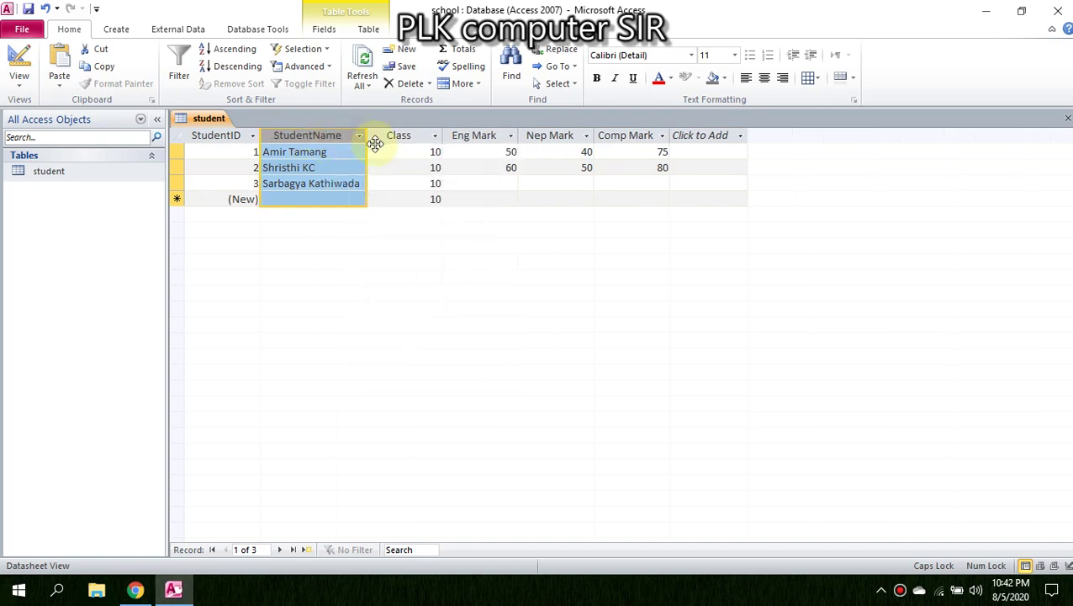
left_click(487, 184)
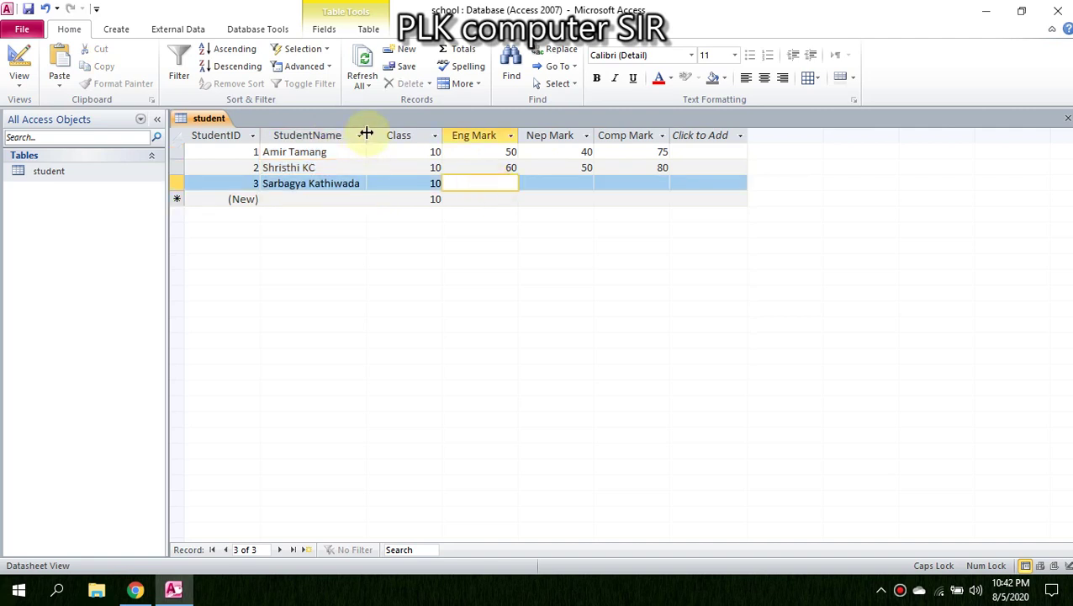
mouse_move(366, 133)
left_mouse_down()
mouse_move(334, 133)
mouse_move(364, 135)
left_mouse_up()
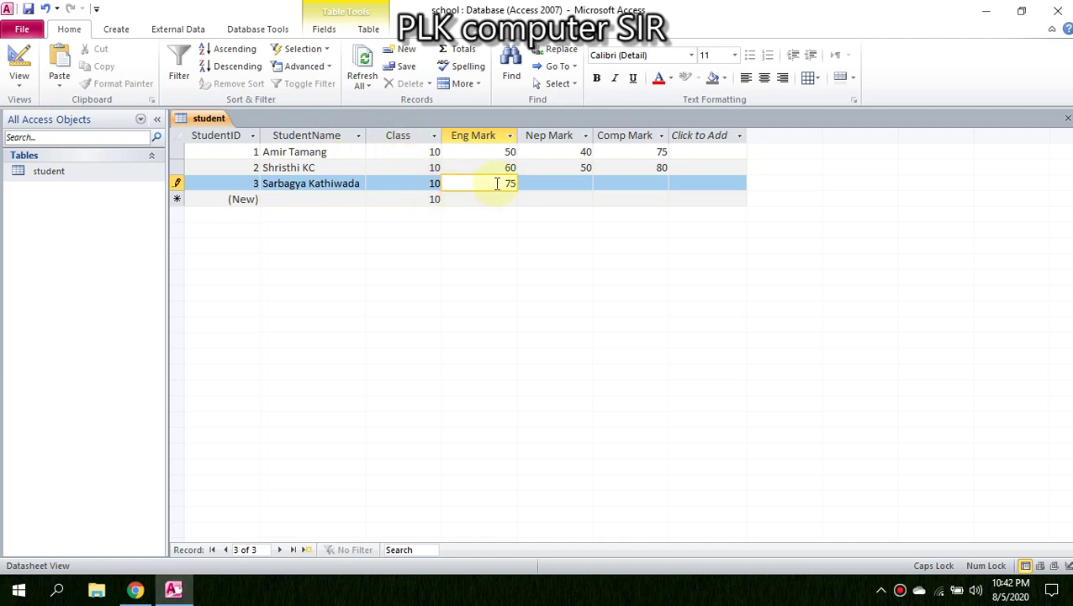
key("Tab")
type("80")
key("Tab")
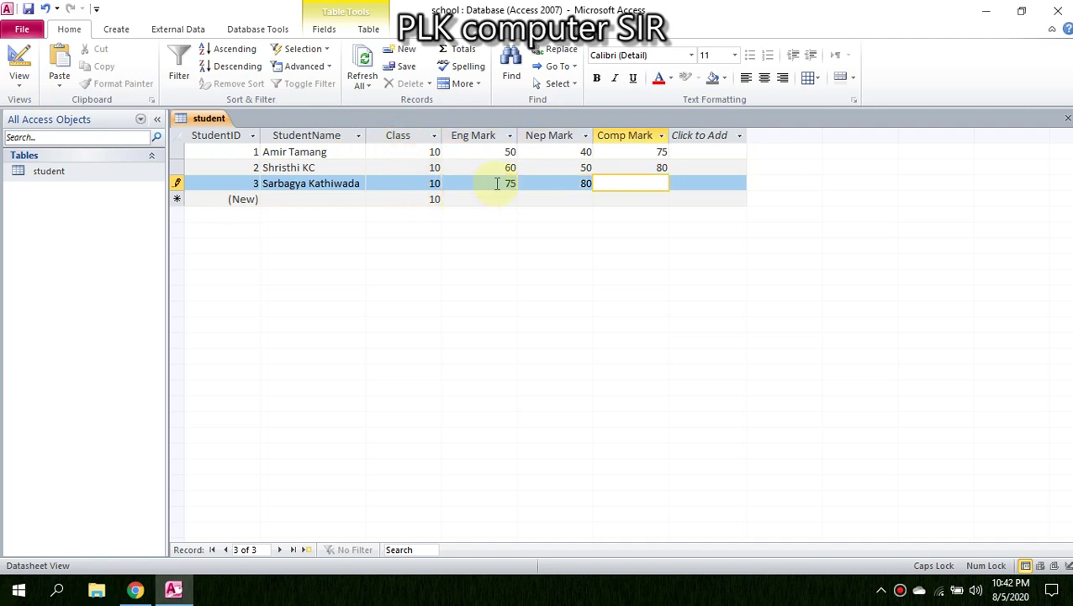
left_click(320, 197)
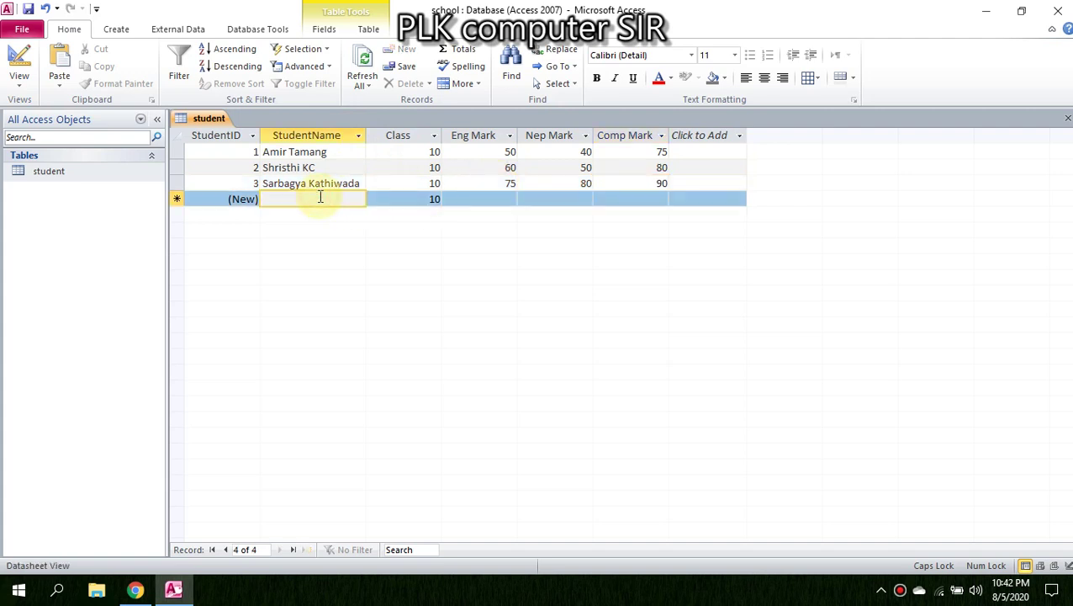
Type the fourth student's name in the new record, fixing capitalisation and typos
type("aNIS")
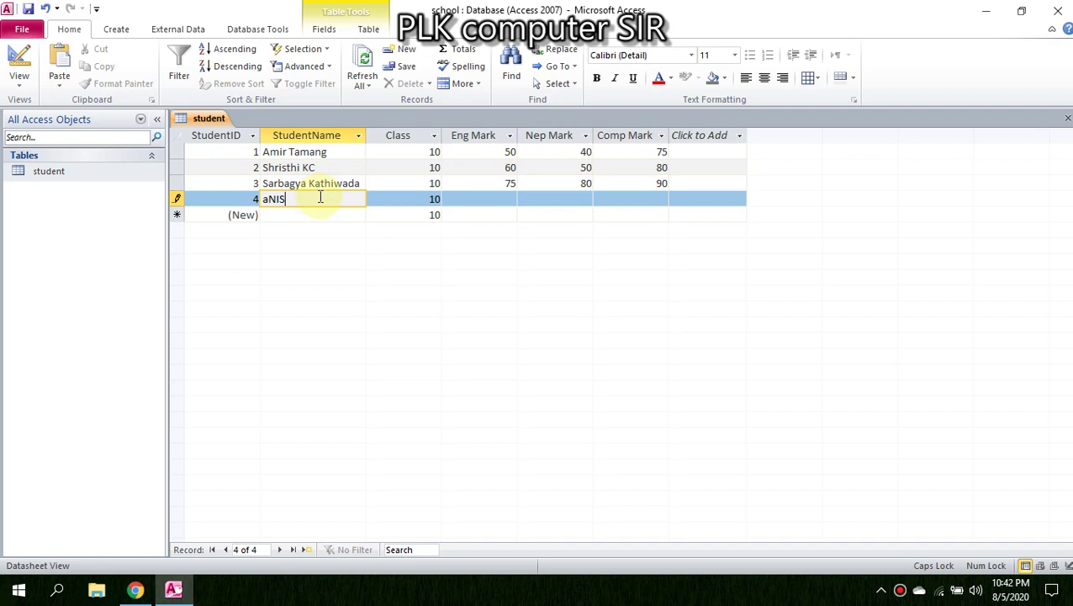
key("BackSpace")
key("BackSpace")
key("BackSpace")
key("Caps_Lock")
type("Anish Shar")
key("BackSpace")
type("arm")
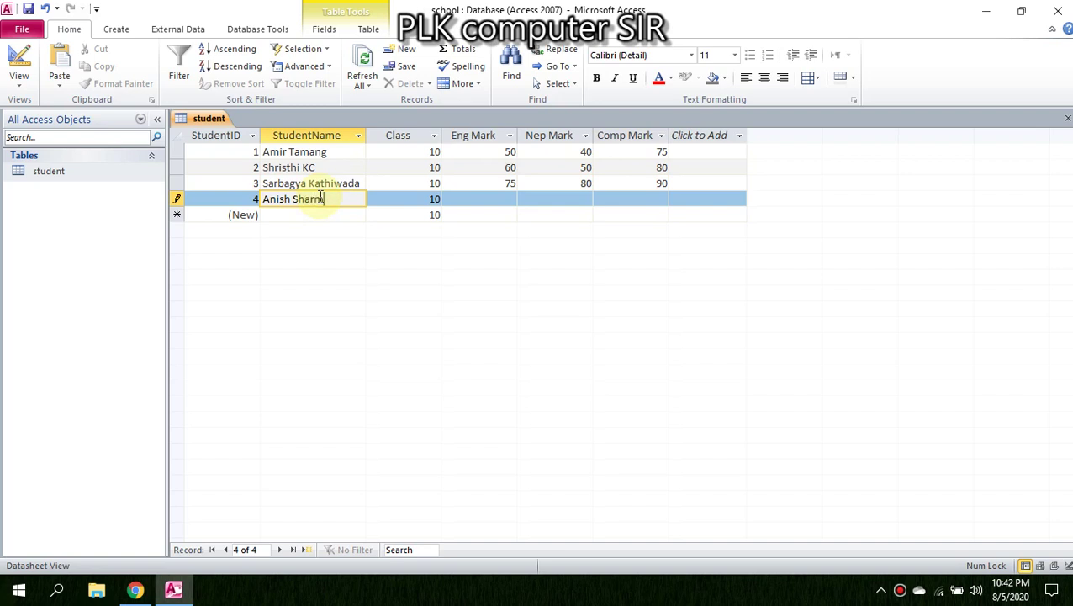
type("a")
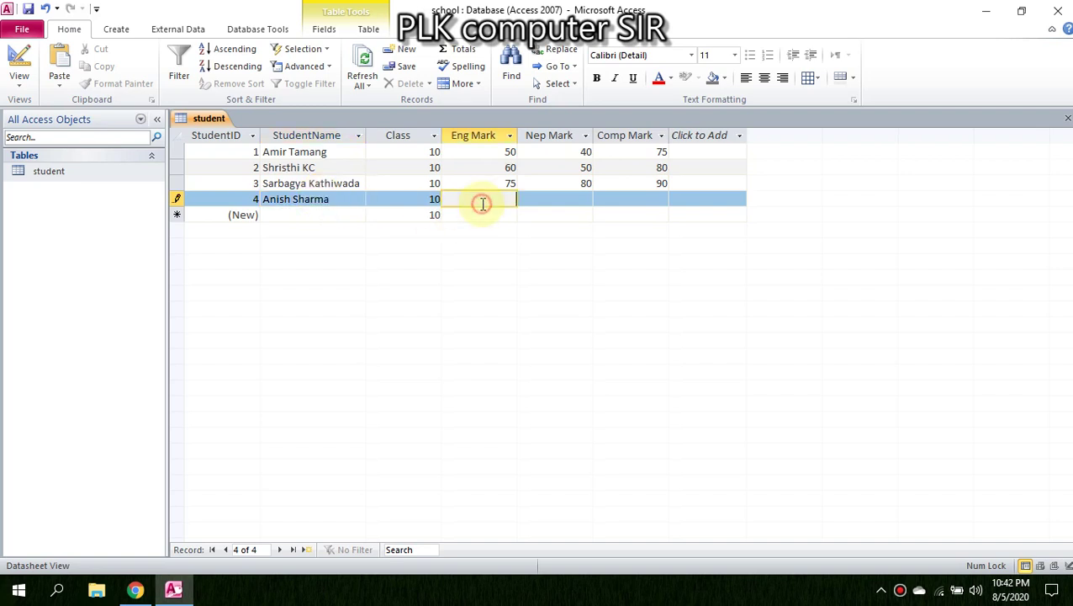
Enter record 4's Nep Mark 65 and Comp Mark, replacing the rejected 89898 with 56
left_click(479, 201)
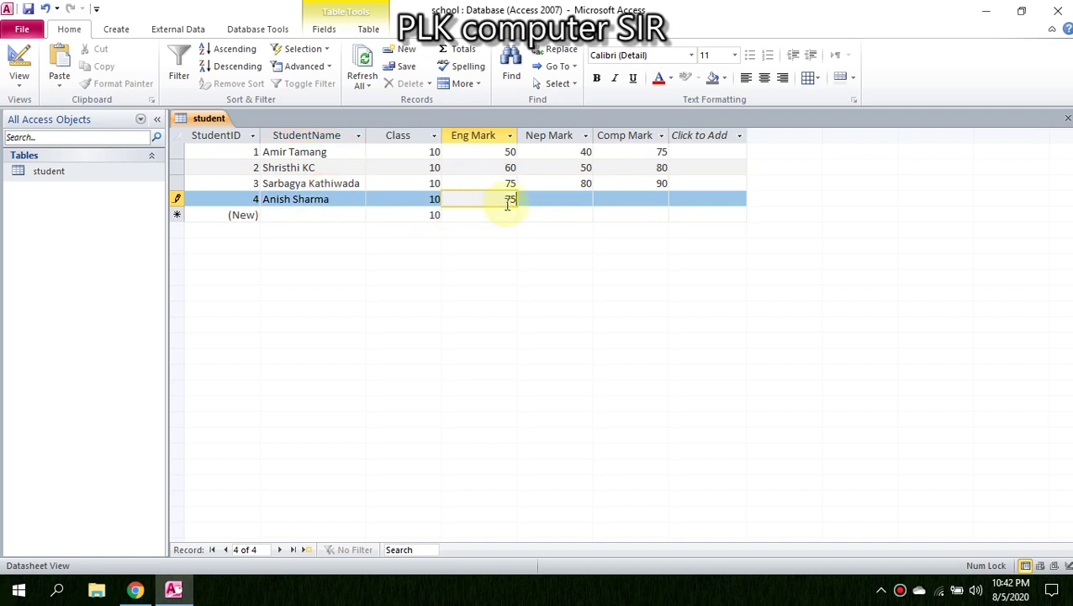
left_click(555, 197)
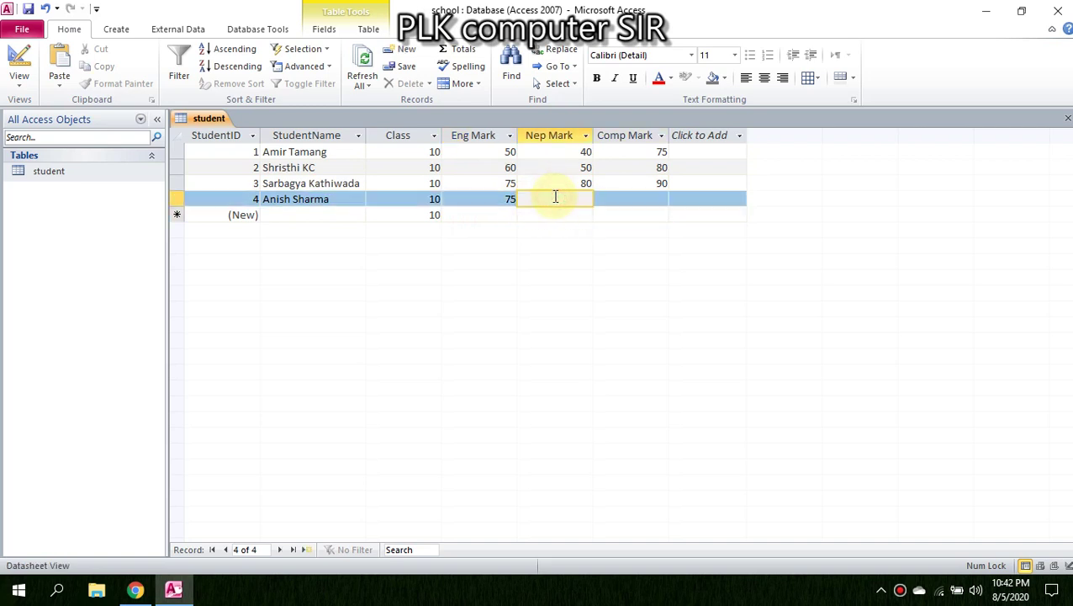
type("65")
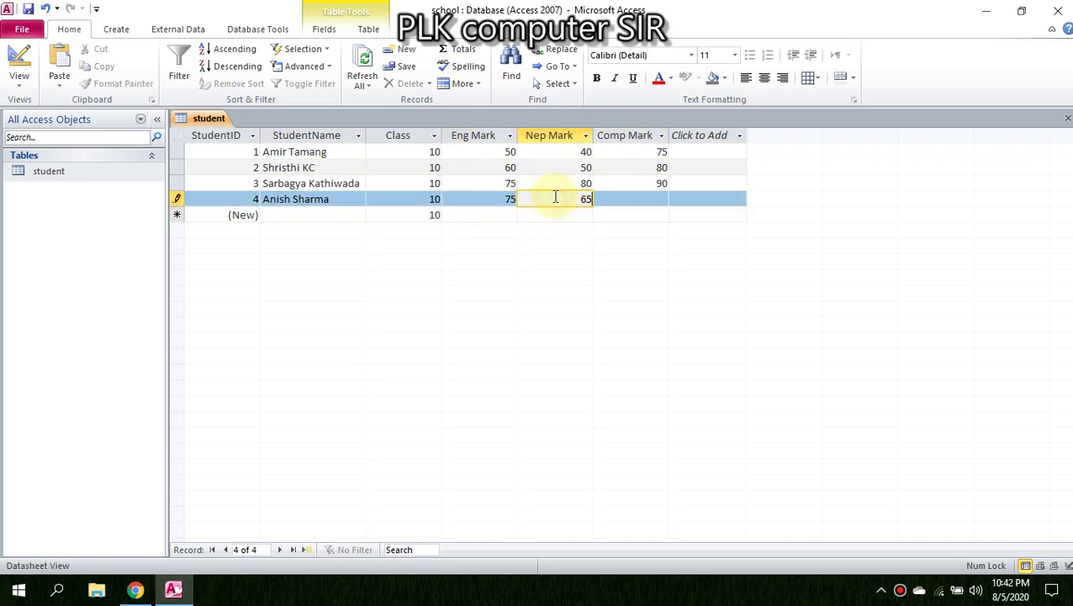
left_click(632, 201)
type("89898")
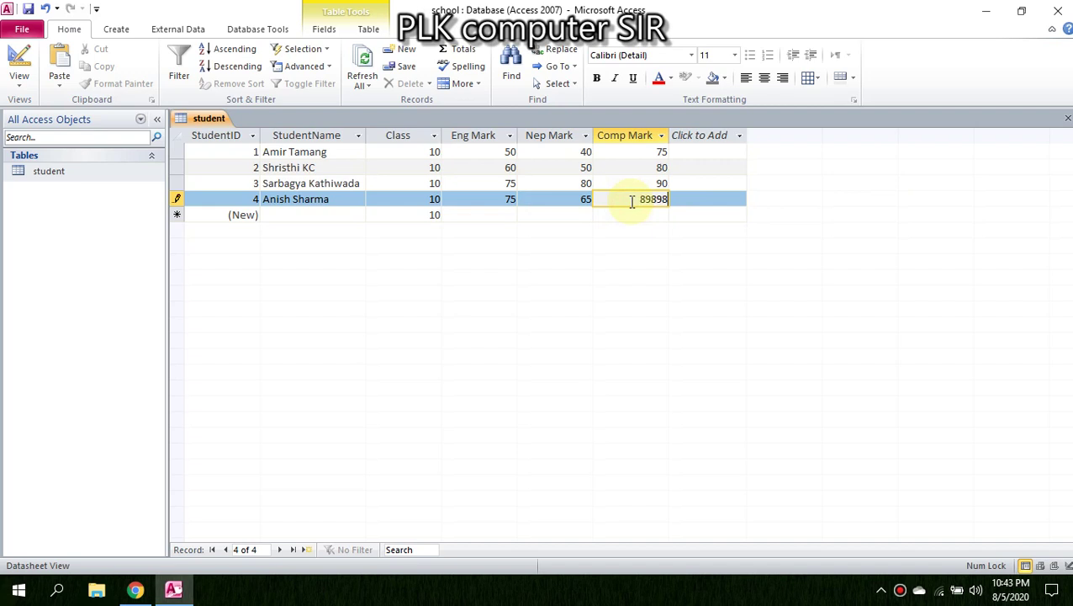
left_click(321, 218)
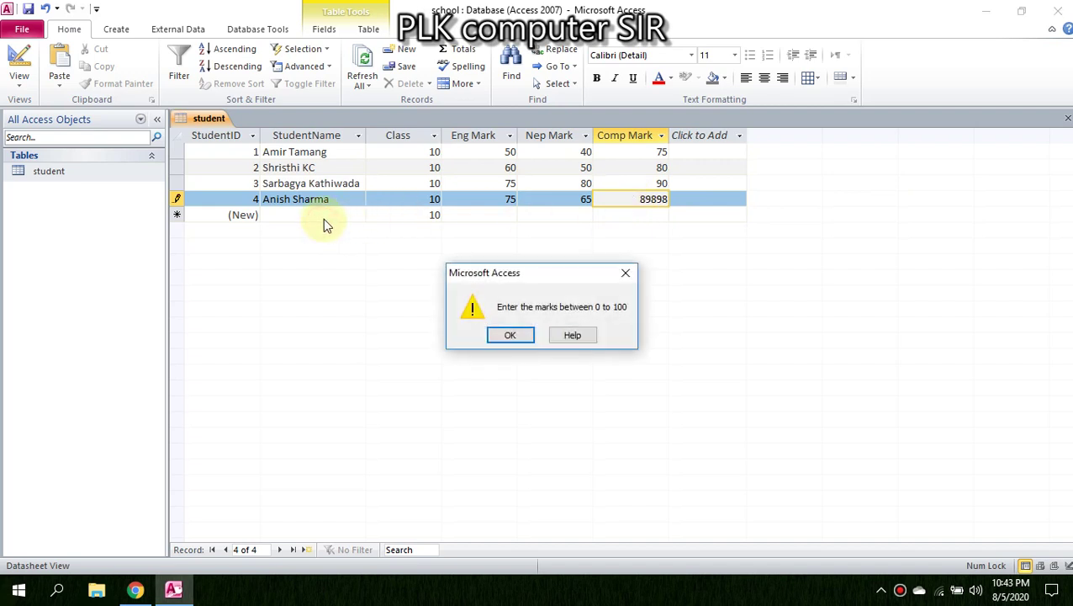
left_click(510, 335)
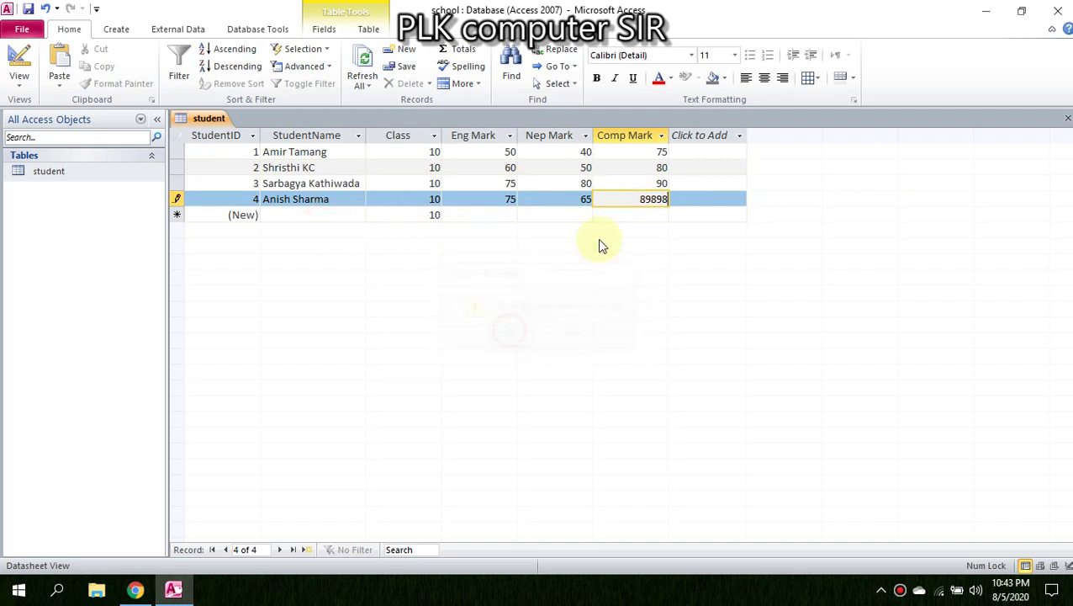
key("BackSpace")
key("BackSpace")
key("BackSpace")
key("BackSpace")
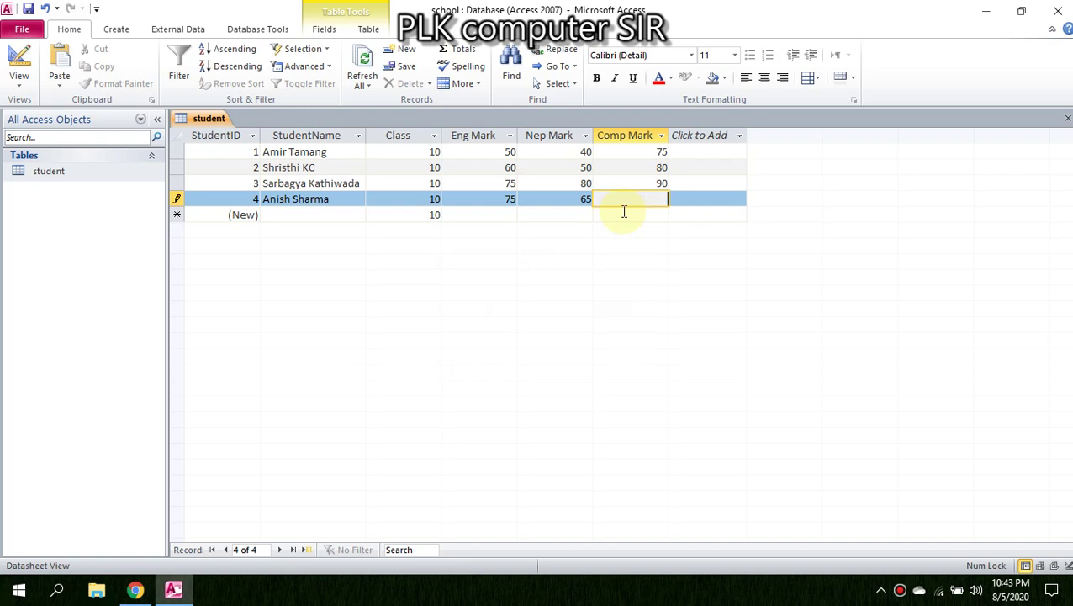
type("0")
key("BackSpace")
Save record 4, then add record 5's student name with Eng 85, Nep 65 and Comp 89
left_click(301, 216)
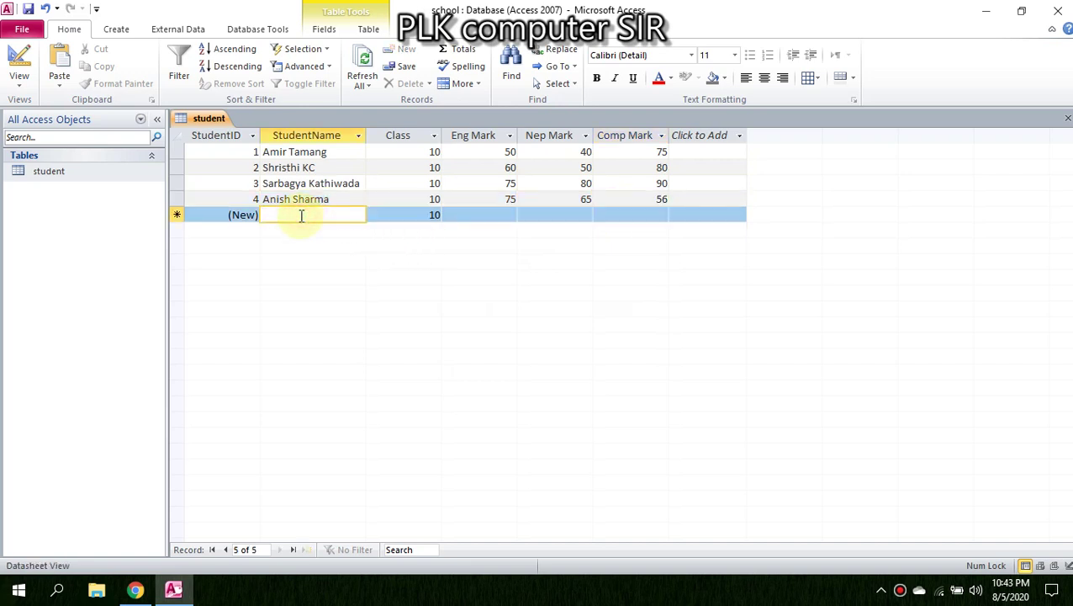
type("S")
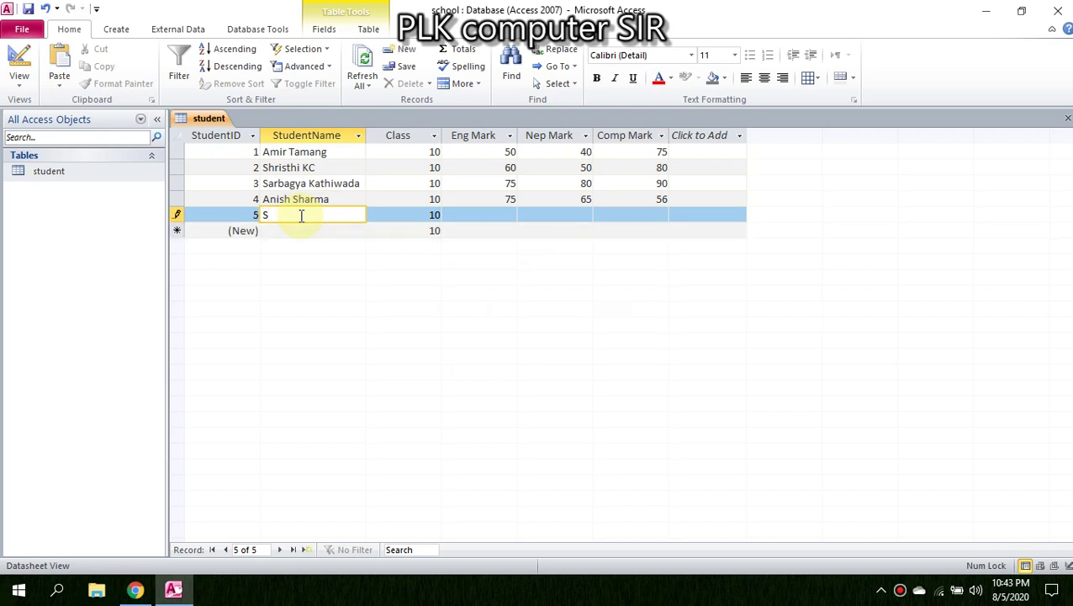
type("Aarjin Gorkhali")
left_click(486, 213)
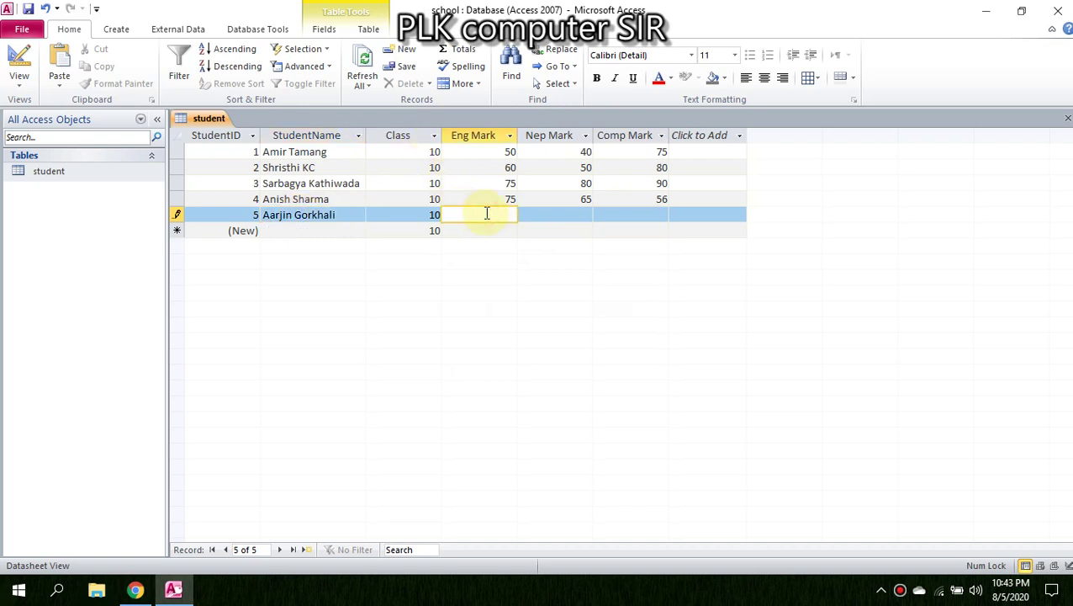
type("85")
left_click(540, 215)
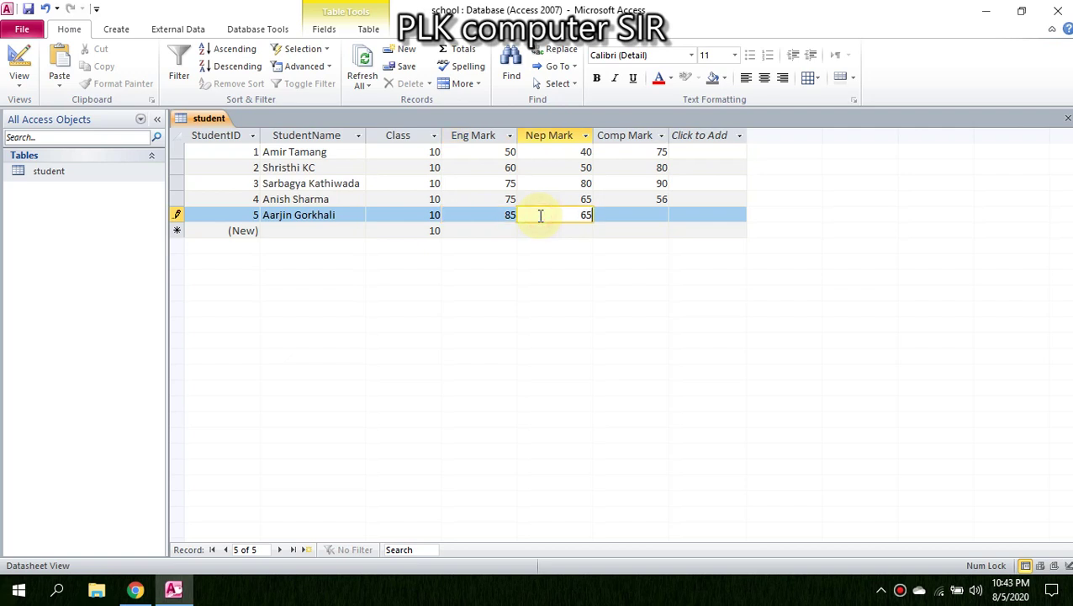
left_click(642, 211)
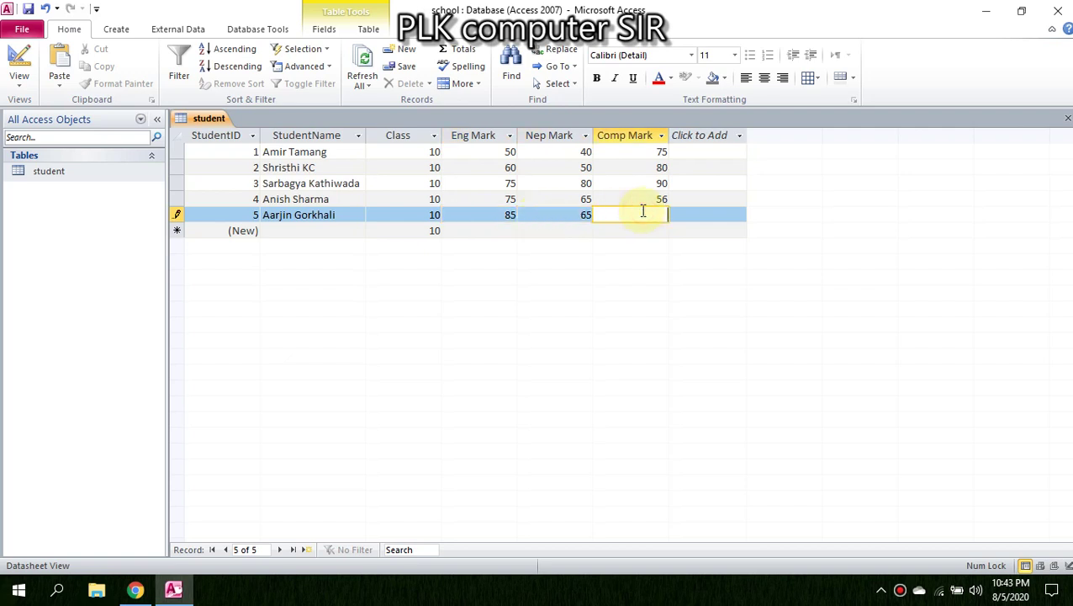
type("89")
left_click(274, 229)
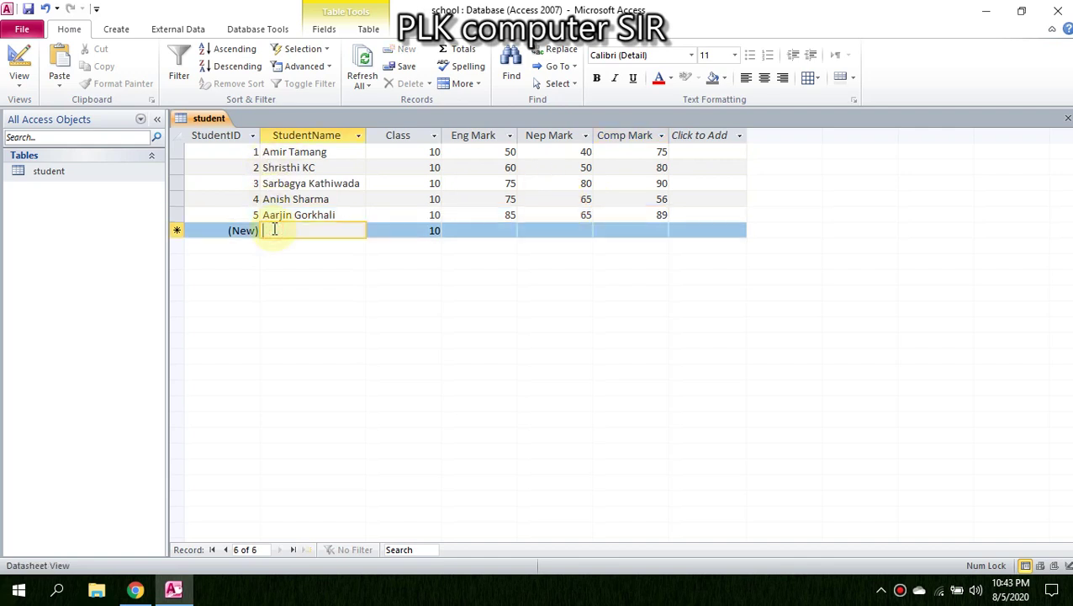
type("abc")
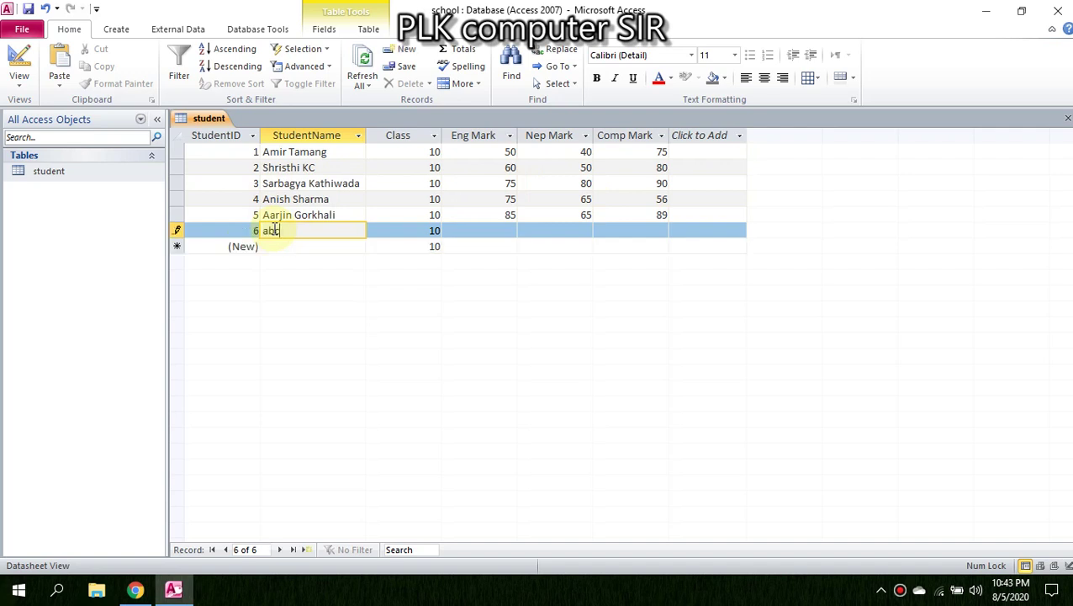
left_click(480, 230)
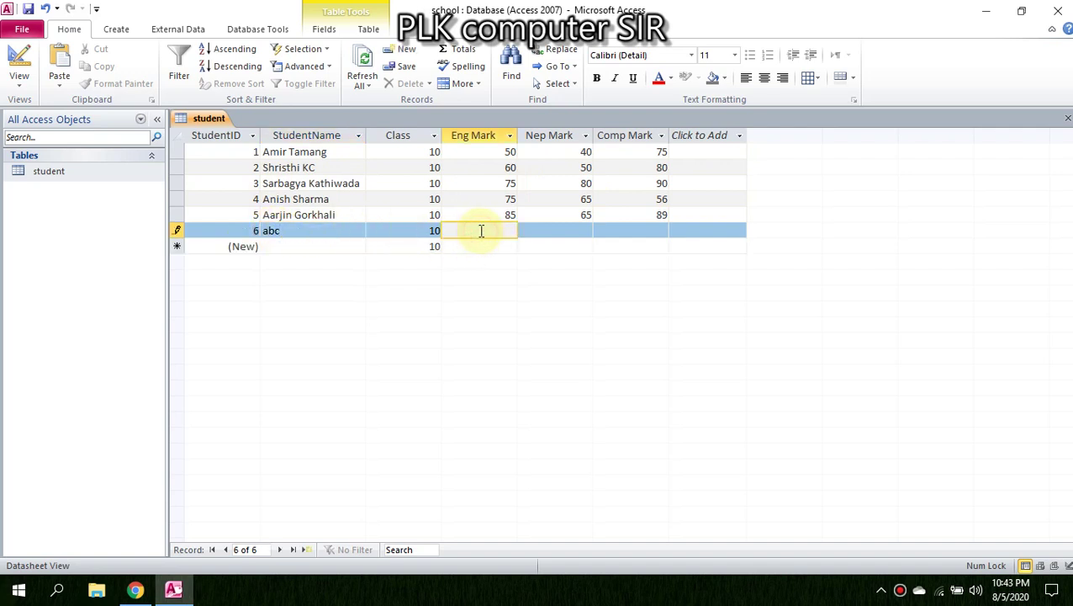
type("34")
left_click(556, 231)
type("343")
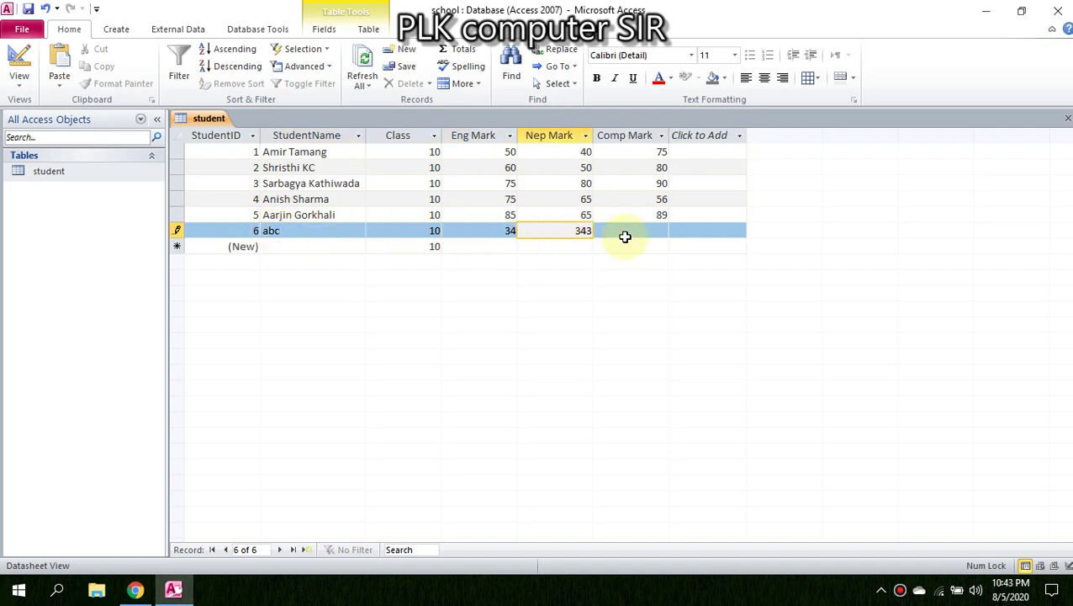
key("BackSpace")
left_click(627, 233)
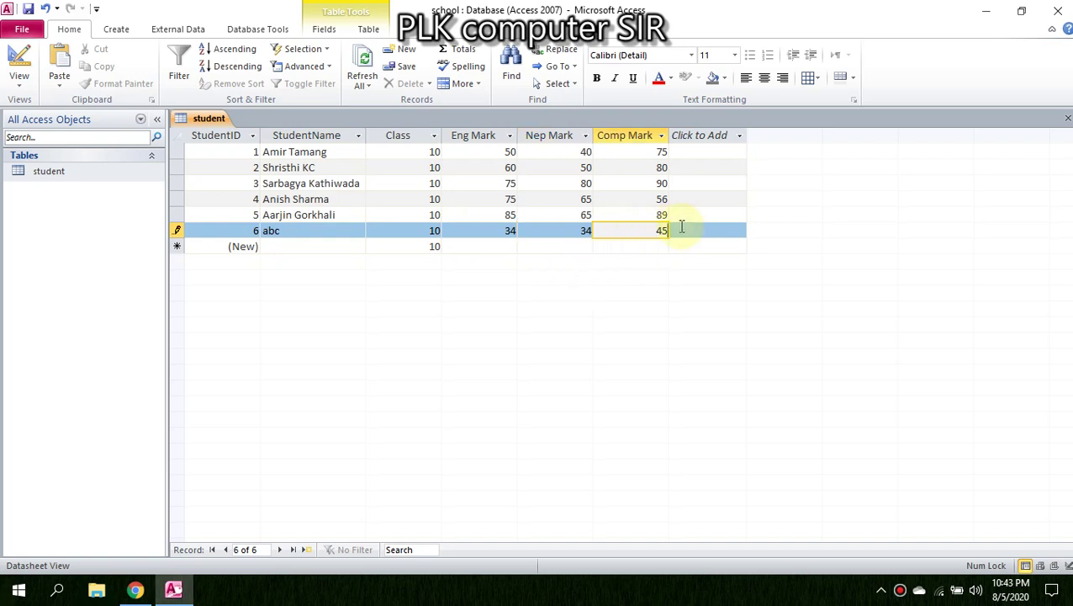
left_click(277, 230)
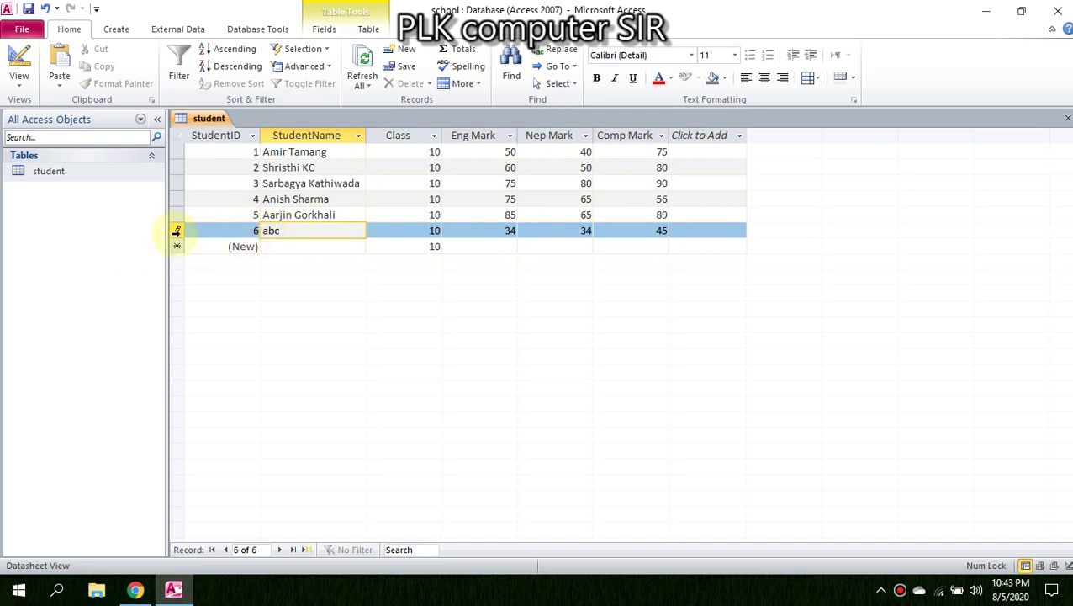
left_click(177, 230)
left_click(176, 230)
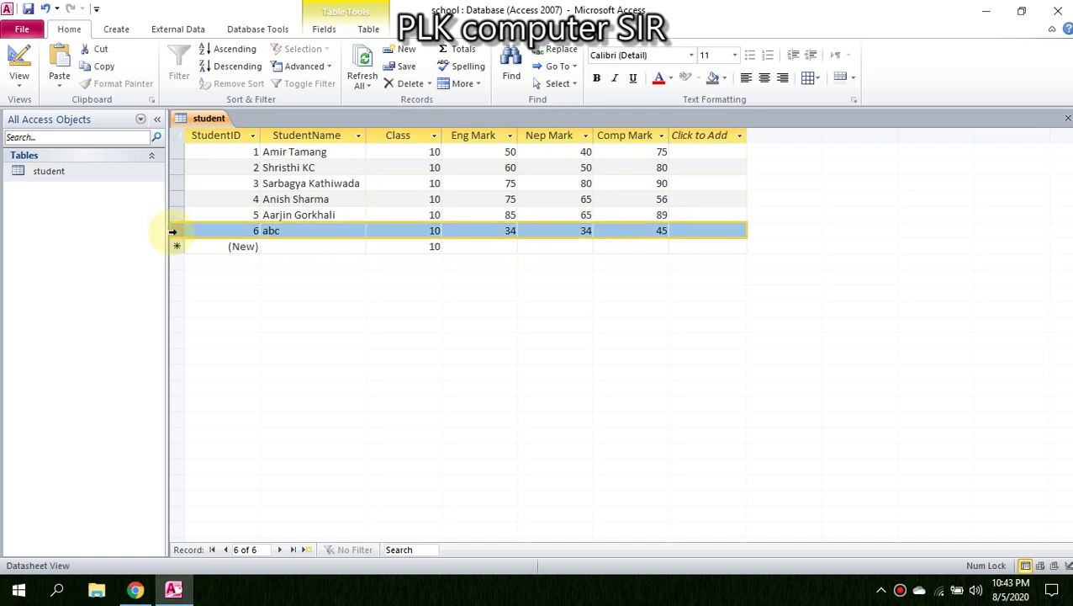
right_click(171, 231)
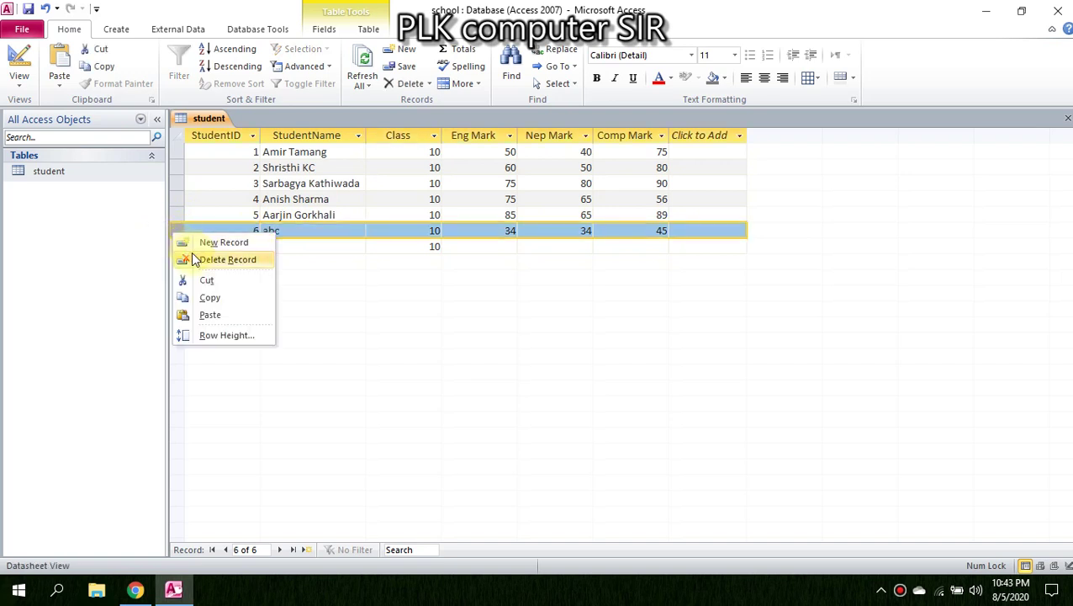
left_click(193, 260)
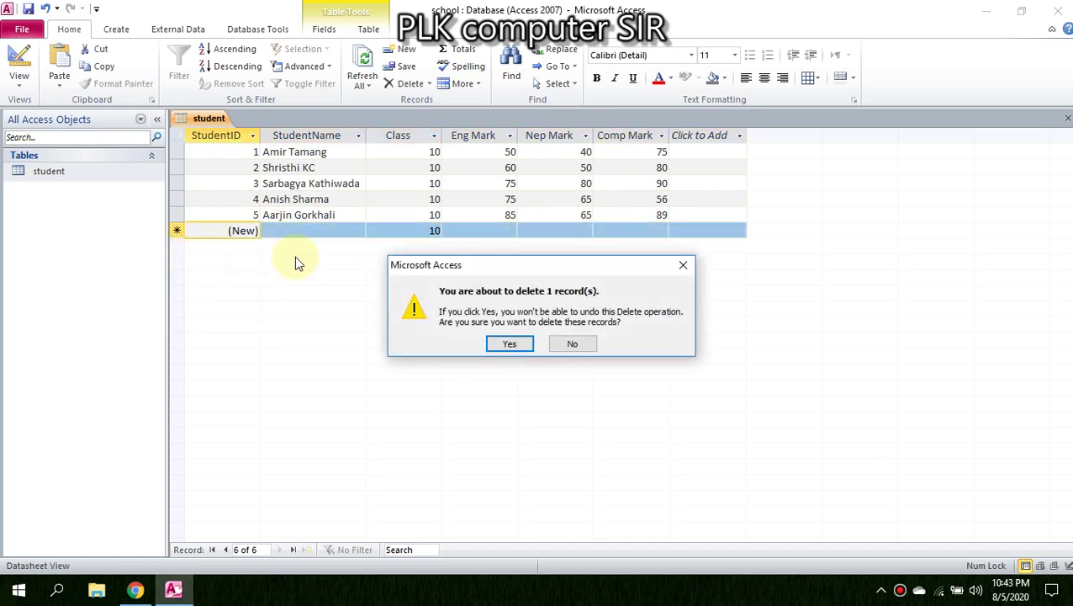
left_click(509, 344)
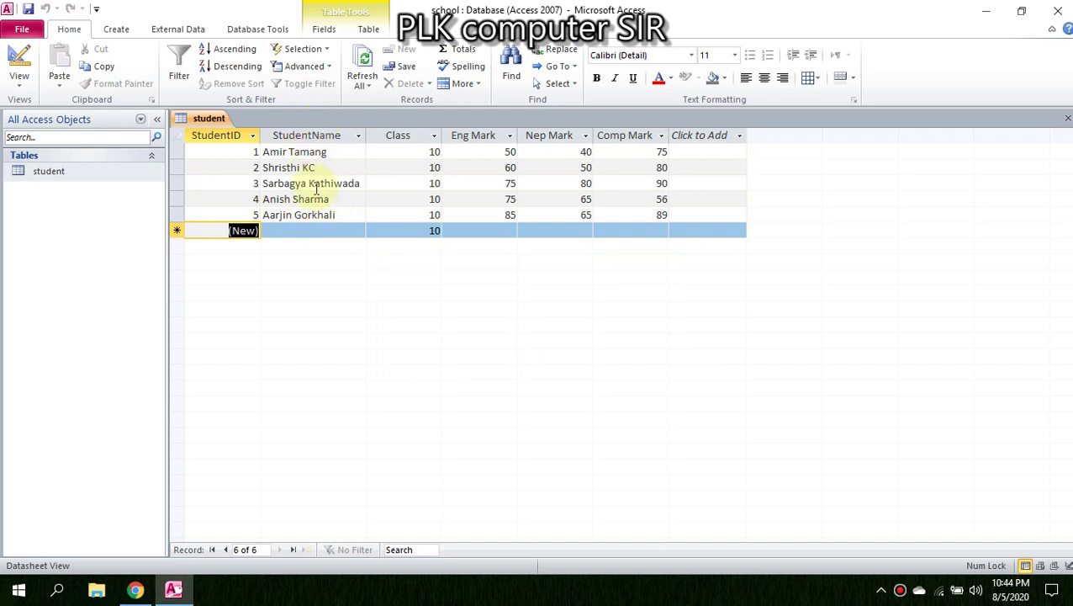
Sort the student records by StudentName A to Z and open the name filter list
left_click(314, 139)
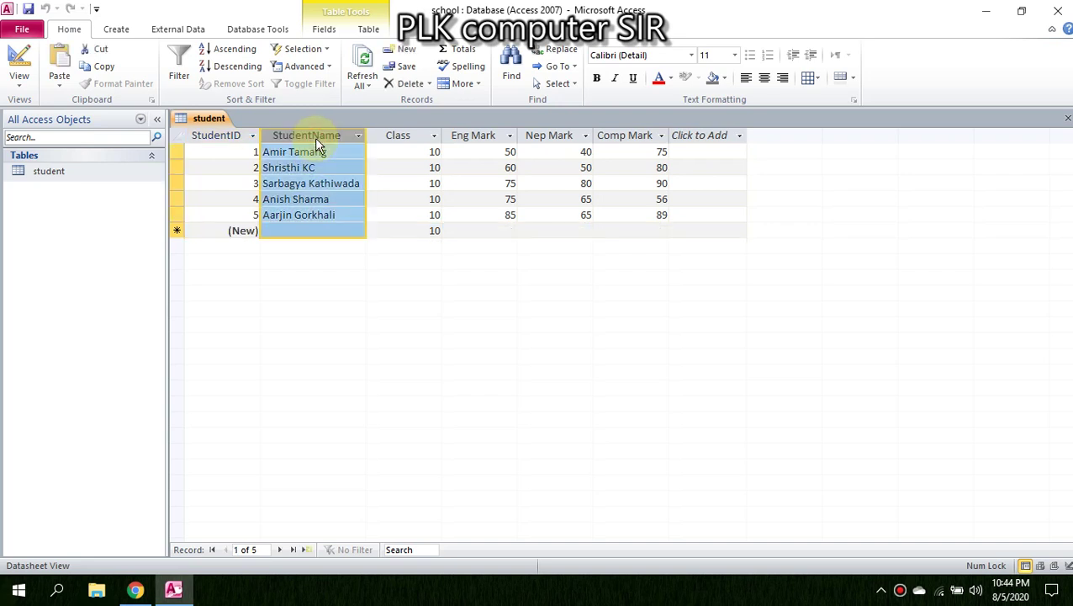
left_click(359, 136)
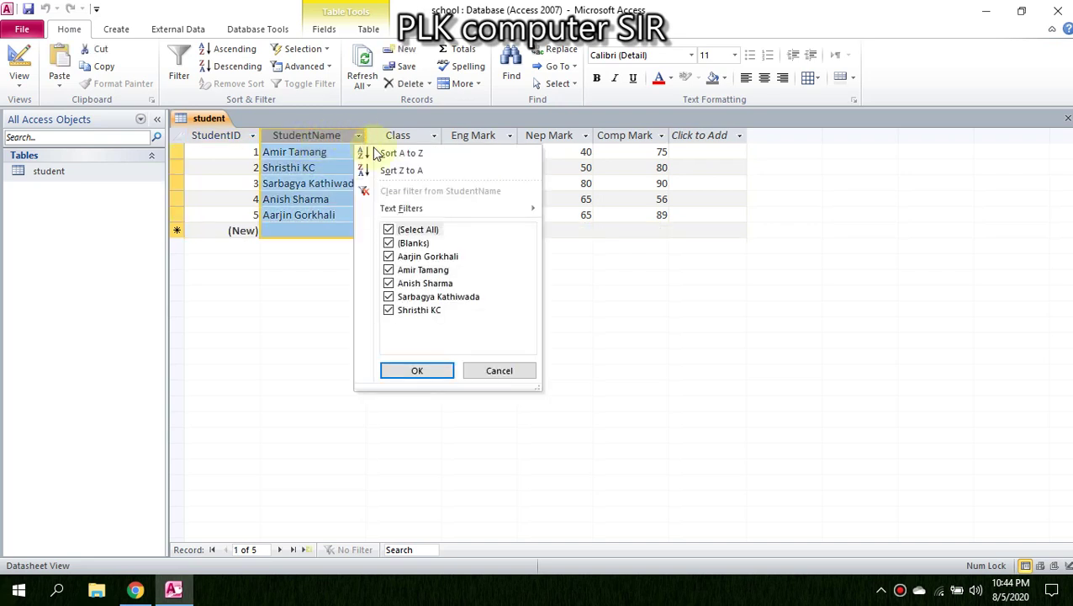
left_click(416, 155)
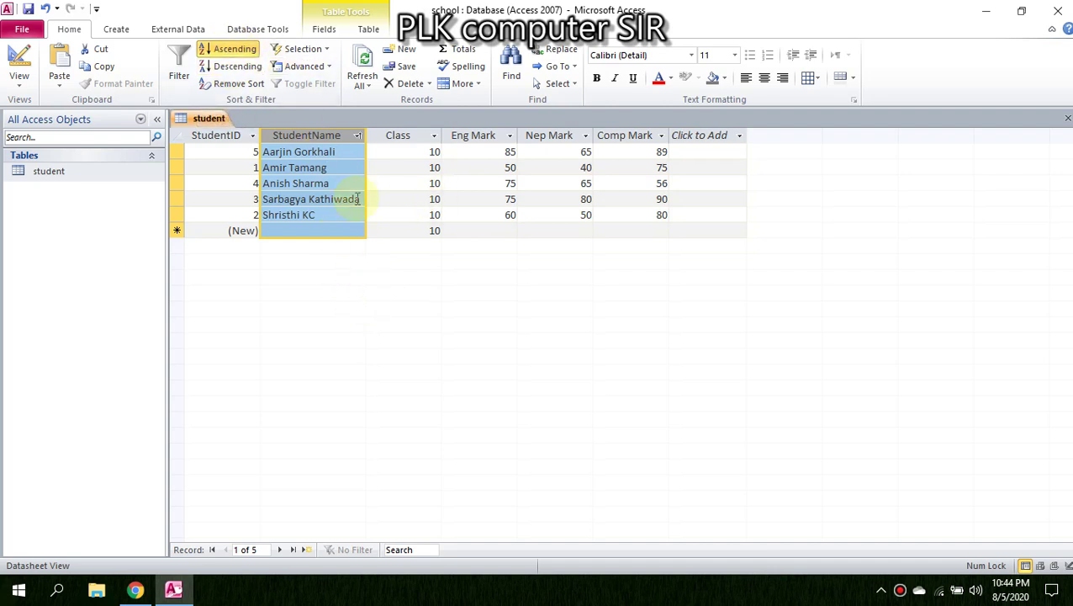
left_click(177, 78)
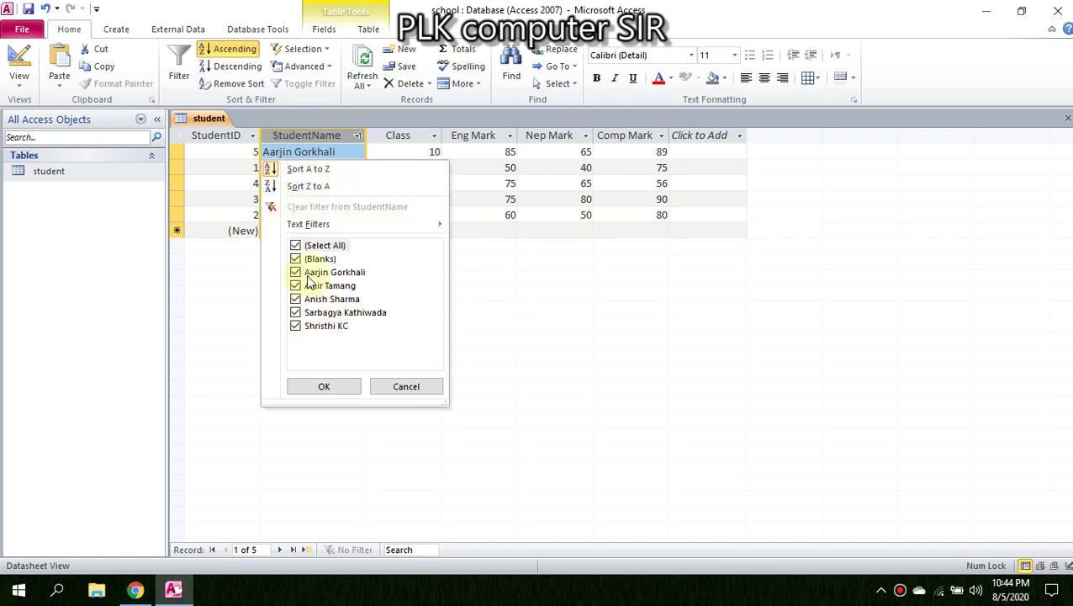
Filter the datasheet to a single student, then toggle the filter off to show all five records
left_click(296, 246)
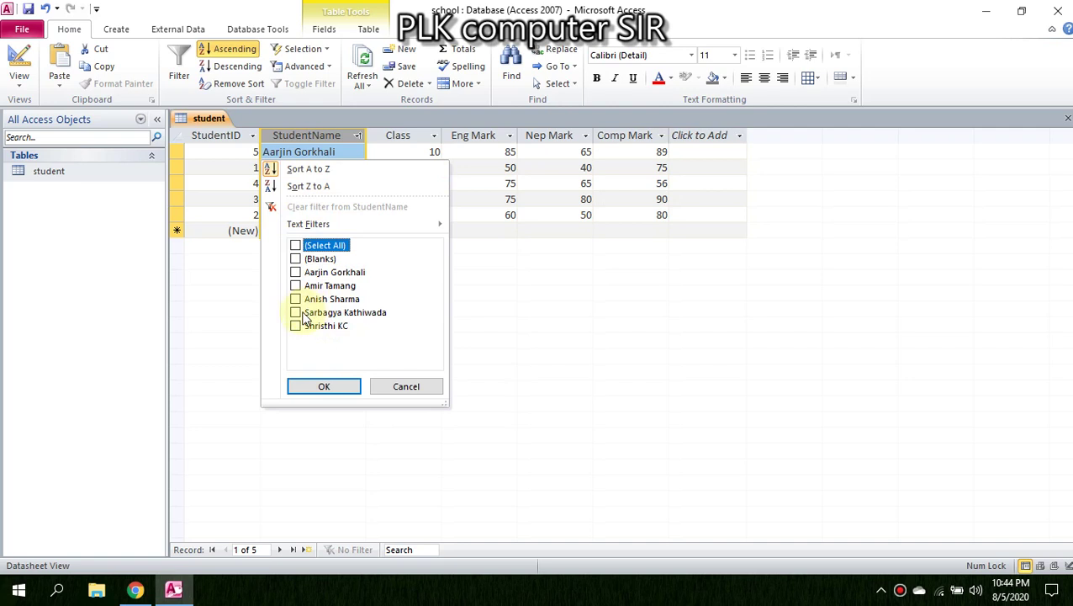
left_click(320, 385)
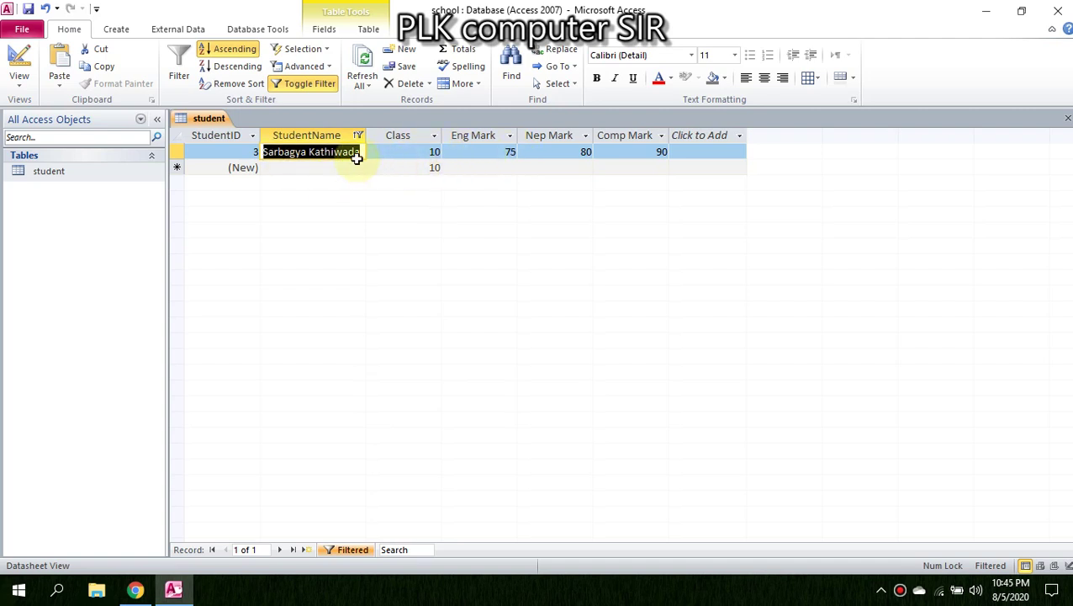
left_click(309, 85)
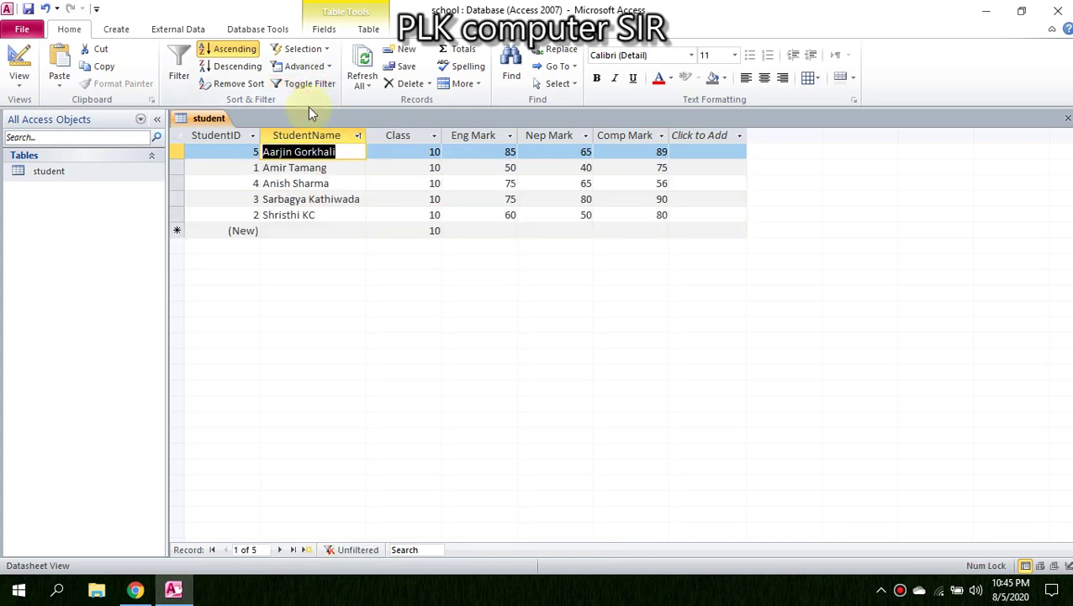
left_click(308, 85)
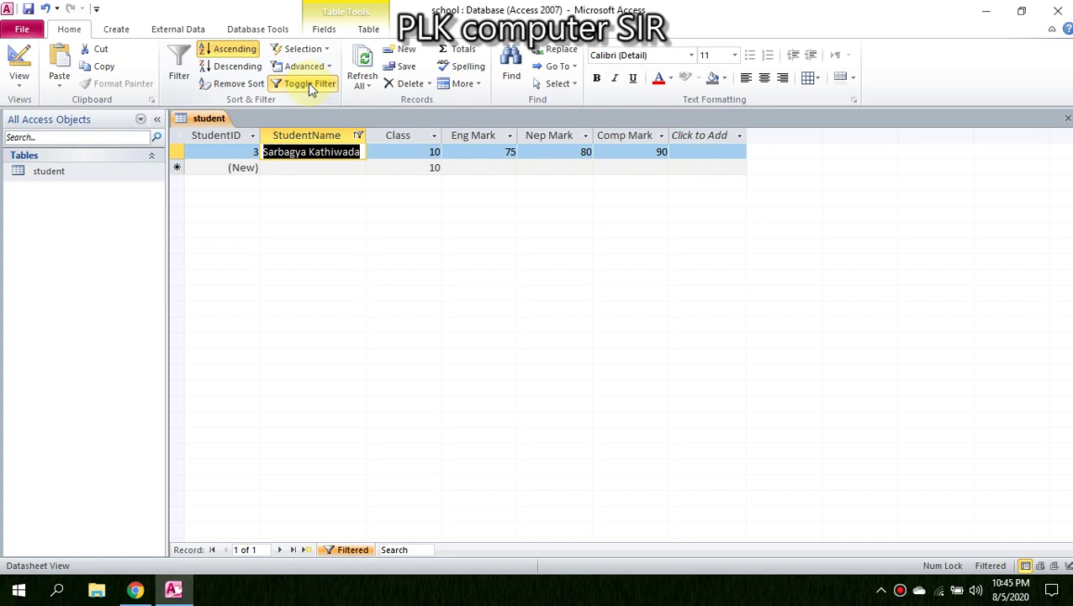
left_click(308, 85)
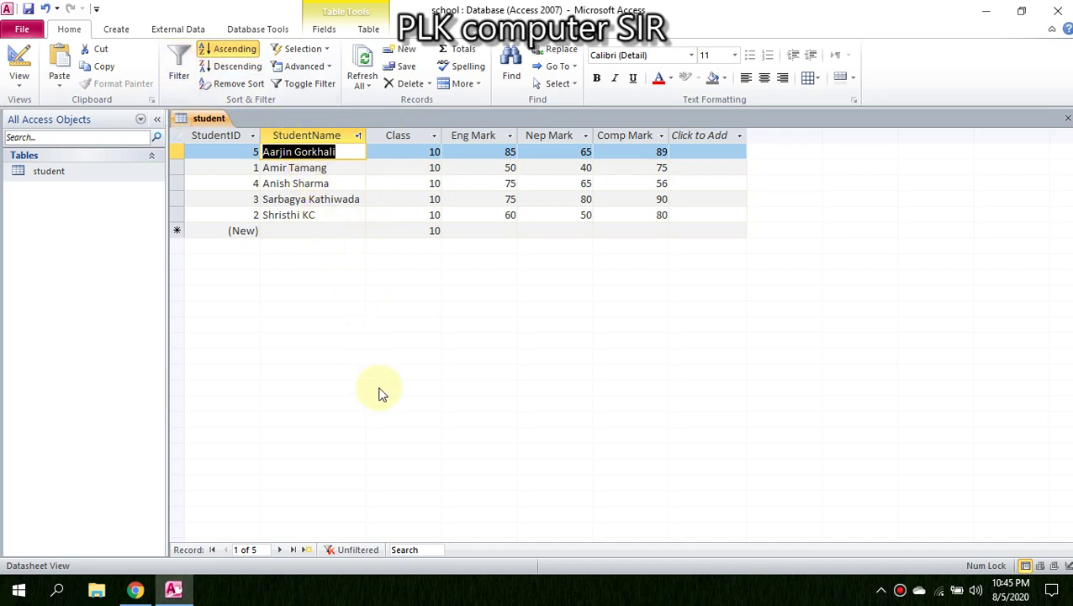
left_click(40, 171)
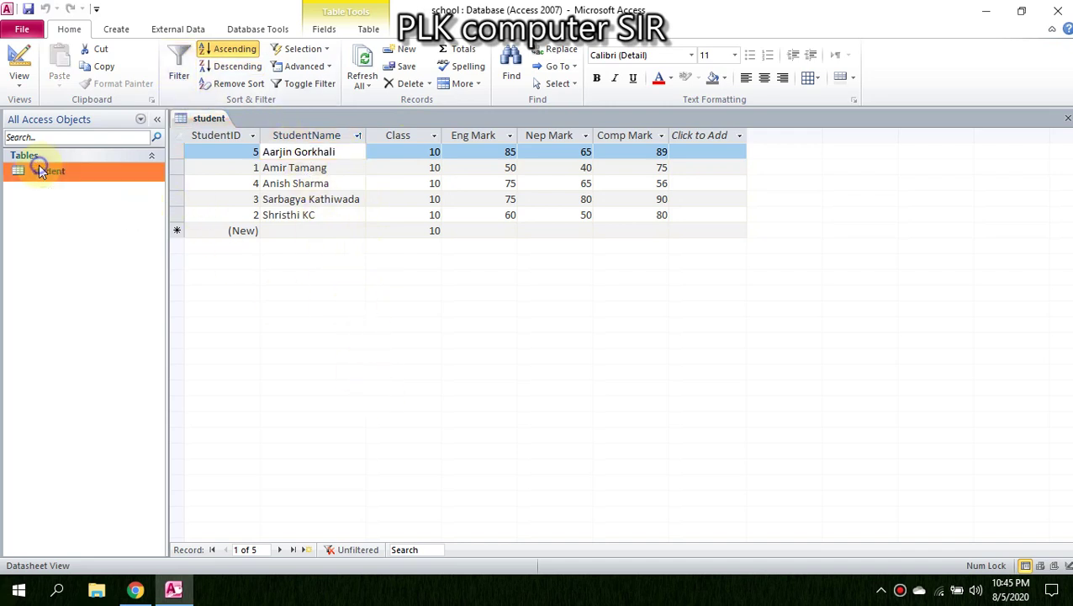
Open the student table in Design View and check the Class field's Required setting
right_click(41, 170)
left_click(76, 191)
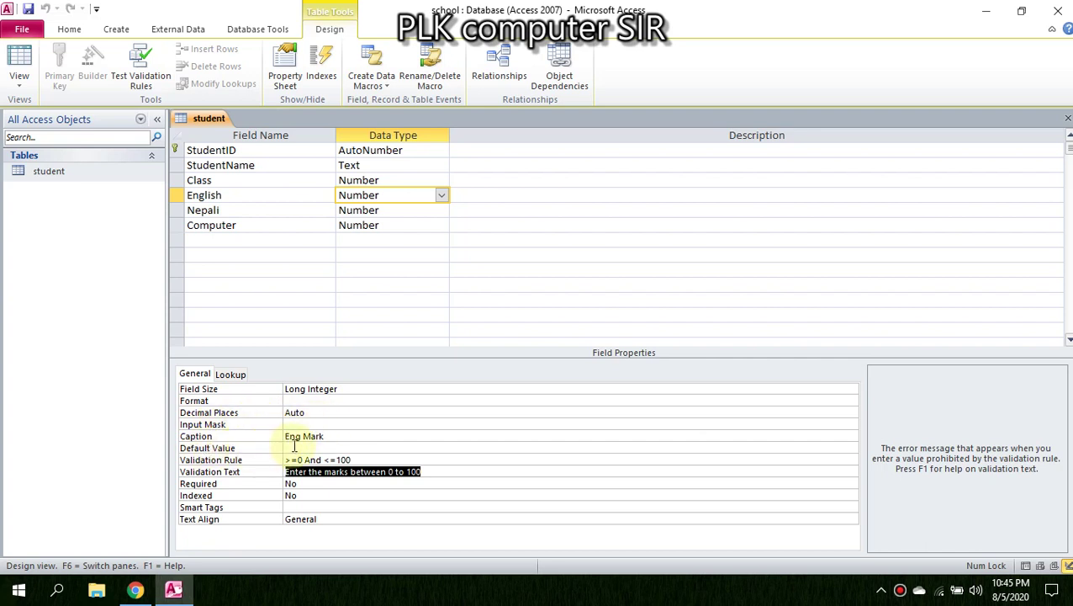
left_click(351, 180)
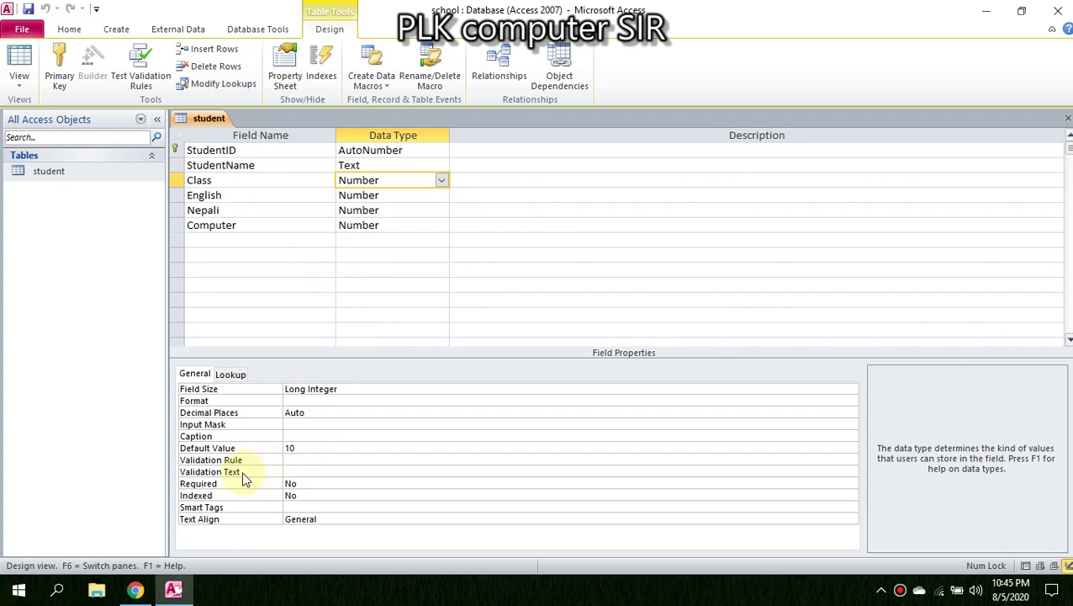
left_click(308, 484)
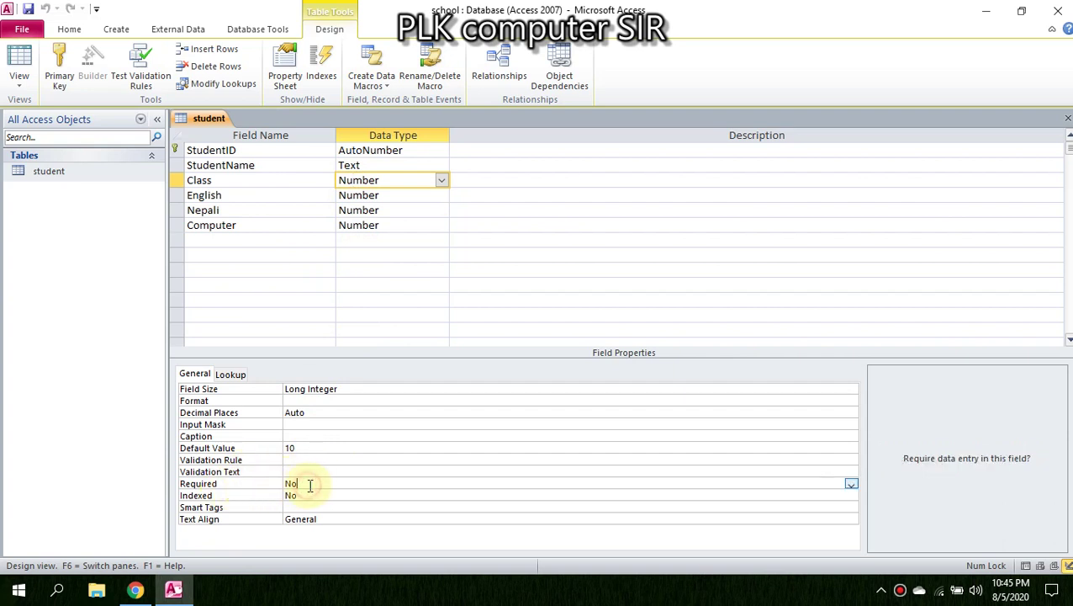
left_click(851, 485)
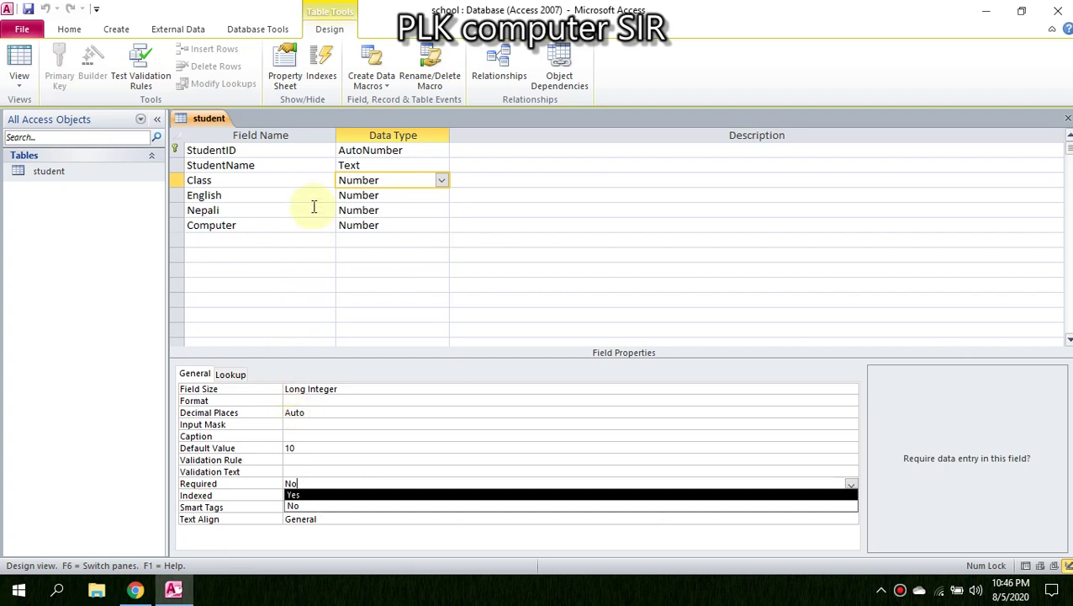
Select the English field, then ask to open the student table's datasheet
left_click(367, 197)
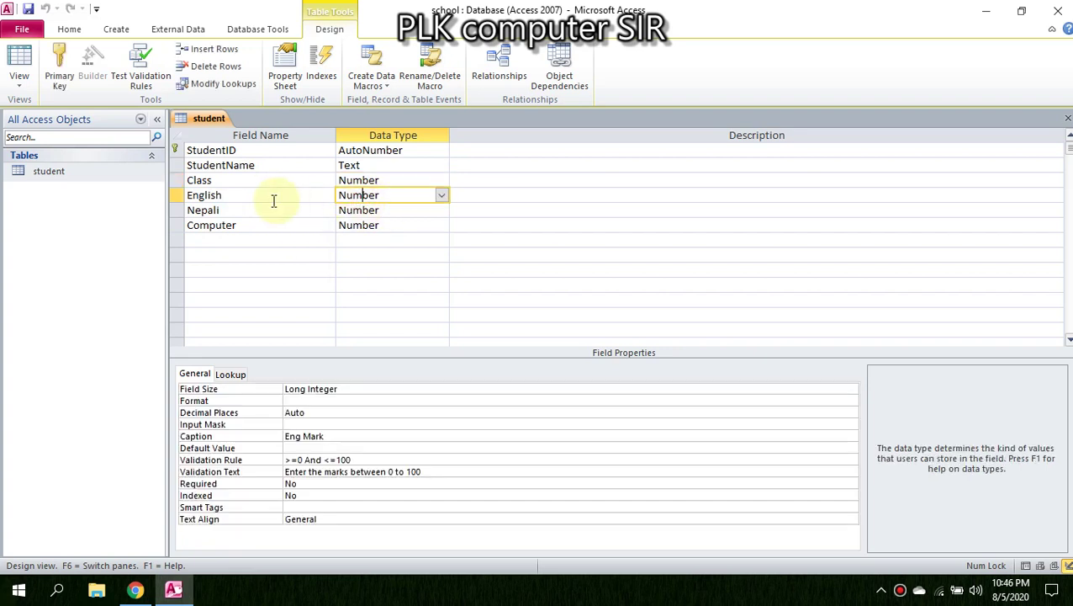
right_click(42, 173)
left_click(63, 187)
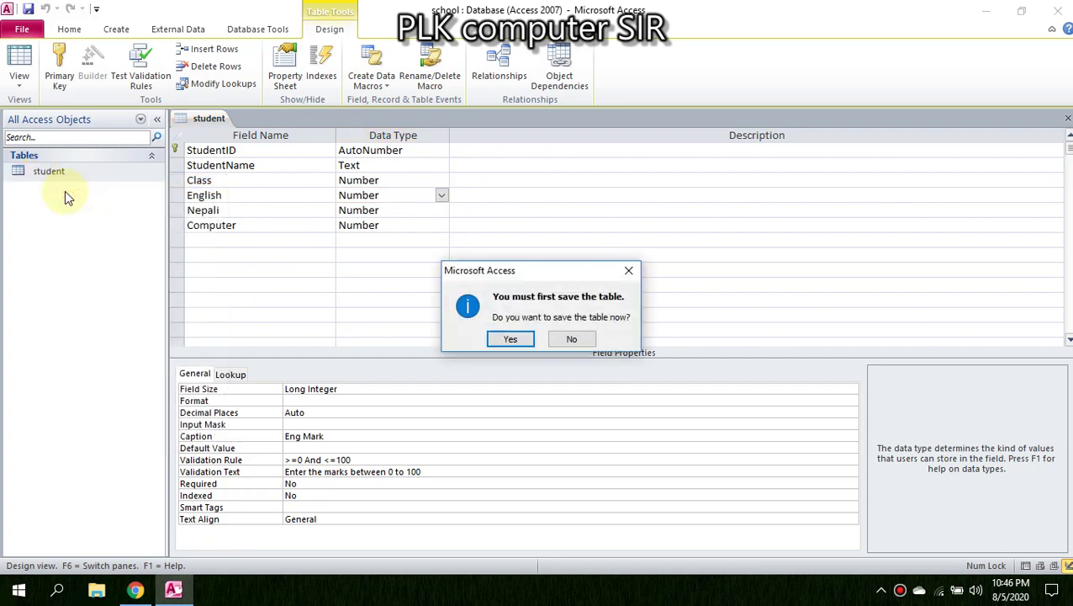
Save the table design and add two new records named plk and Purushottam
left_click(509, 341)
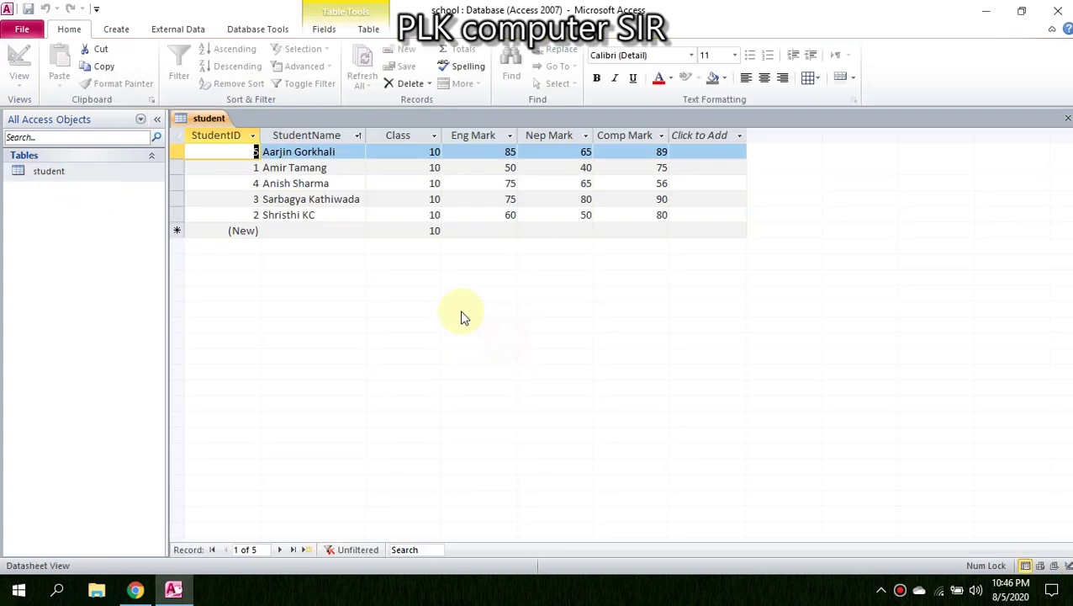
left_click(311, 229)
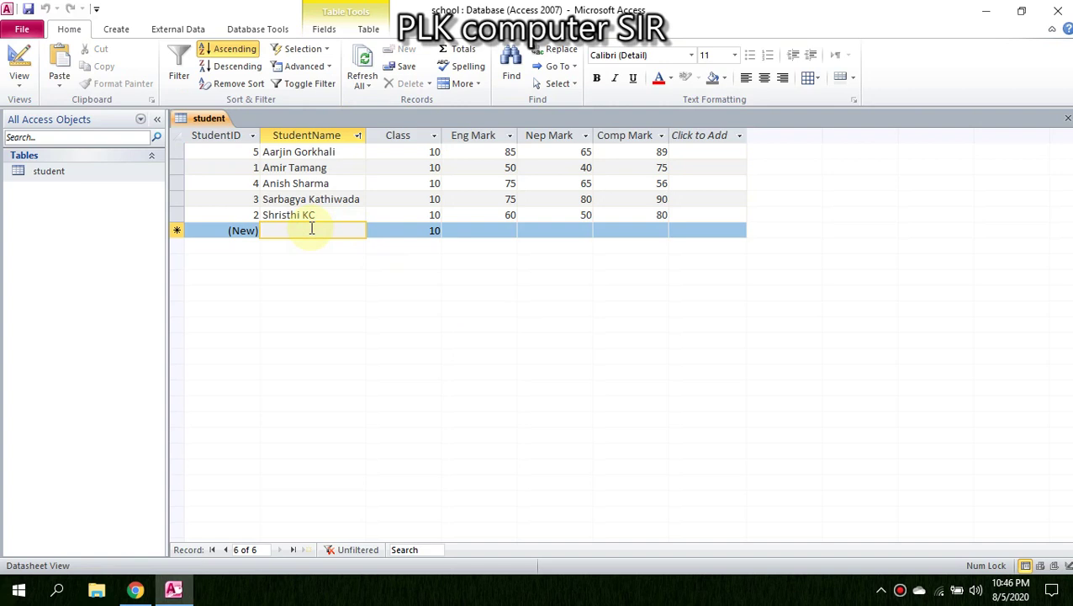
type("plk")
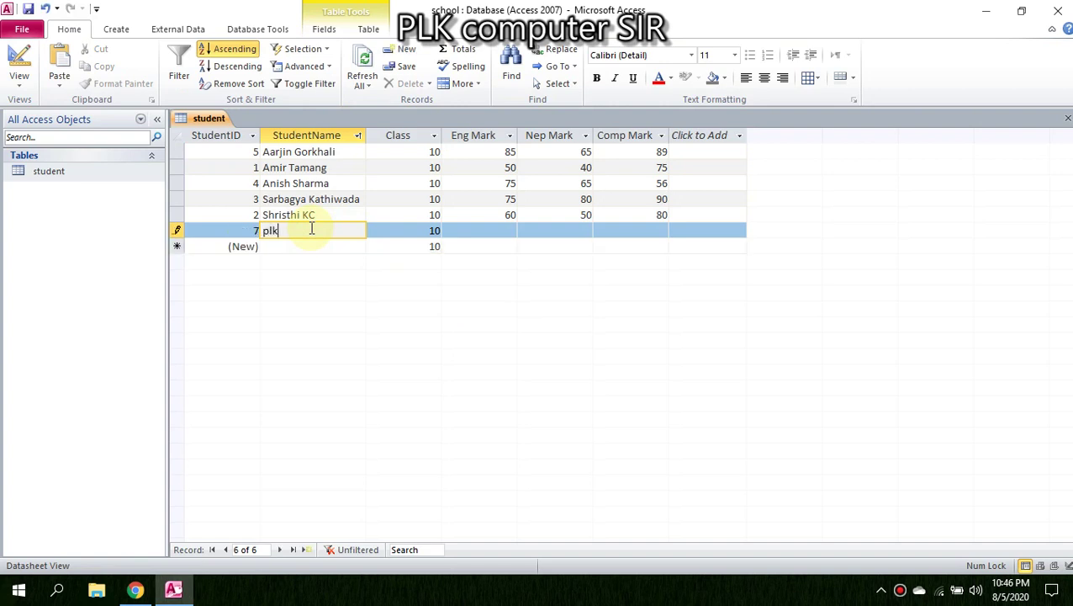
left_click(296, 246)
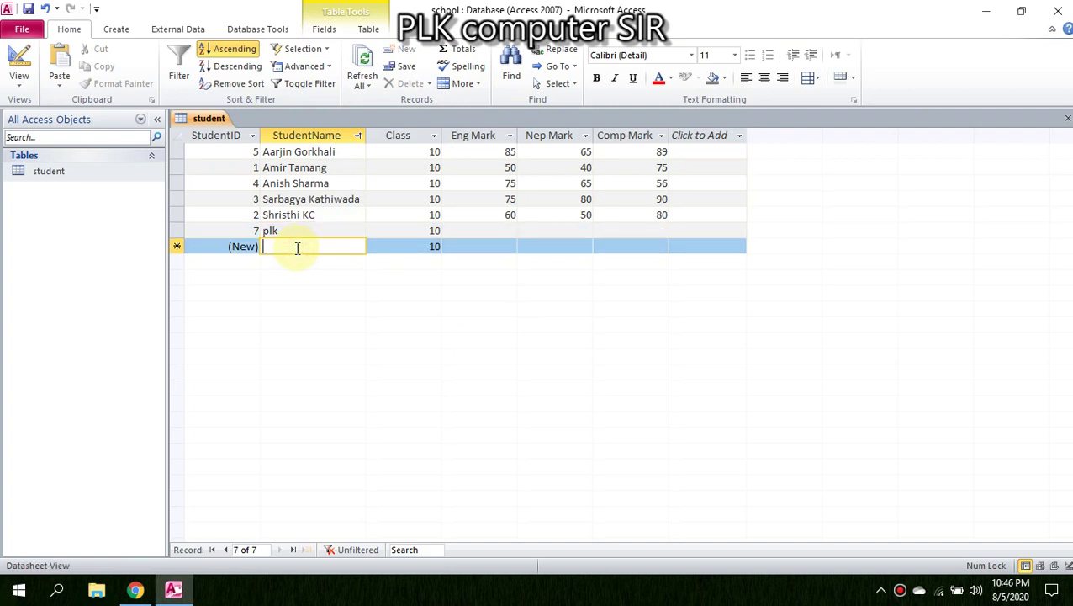
type("Purushottam")
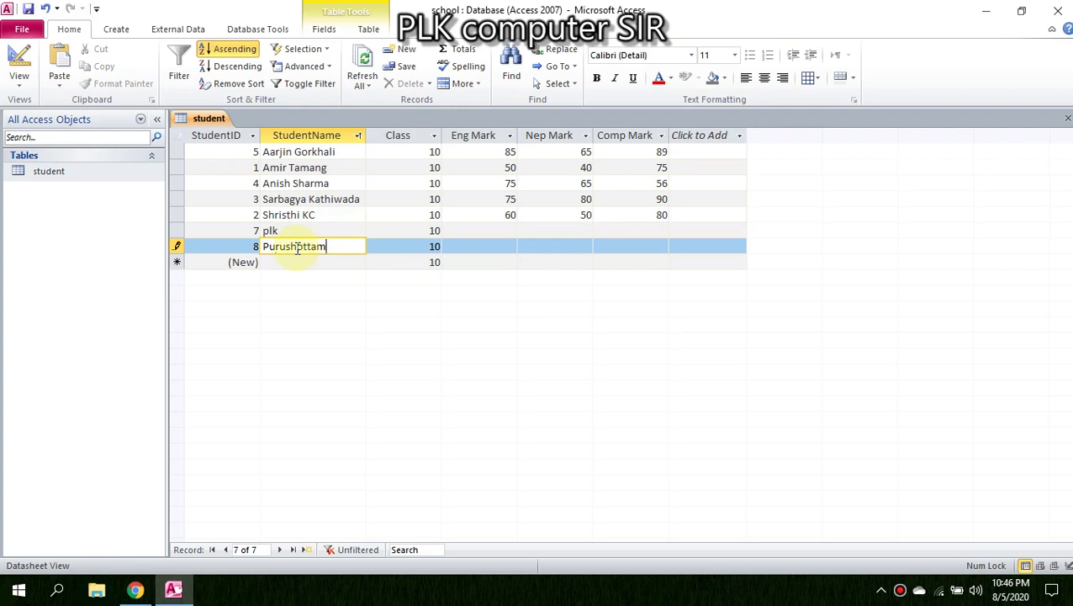
left_click(320, 263)
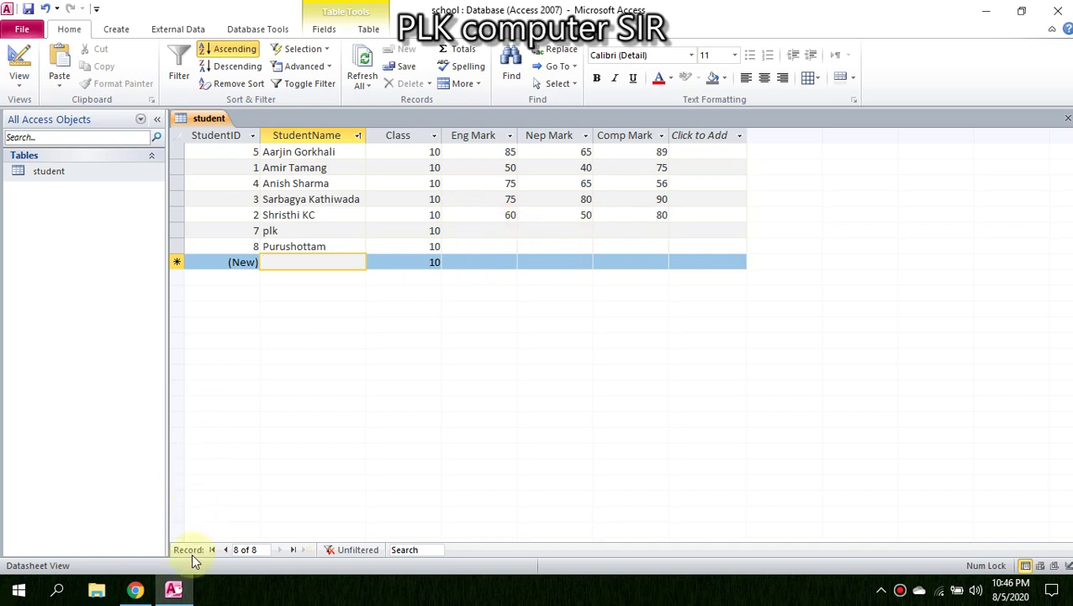
In Design View, set Required to Yes for the English and Nepali fields
right_click(52, 177)
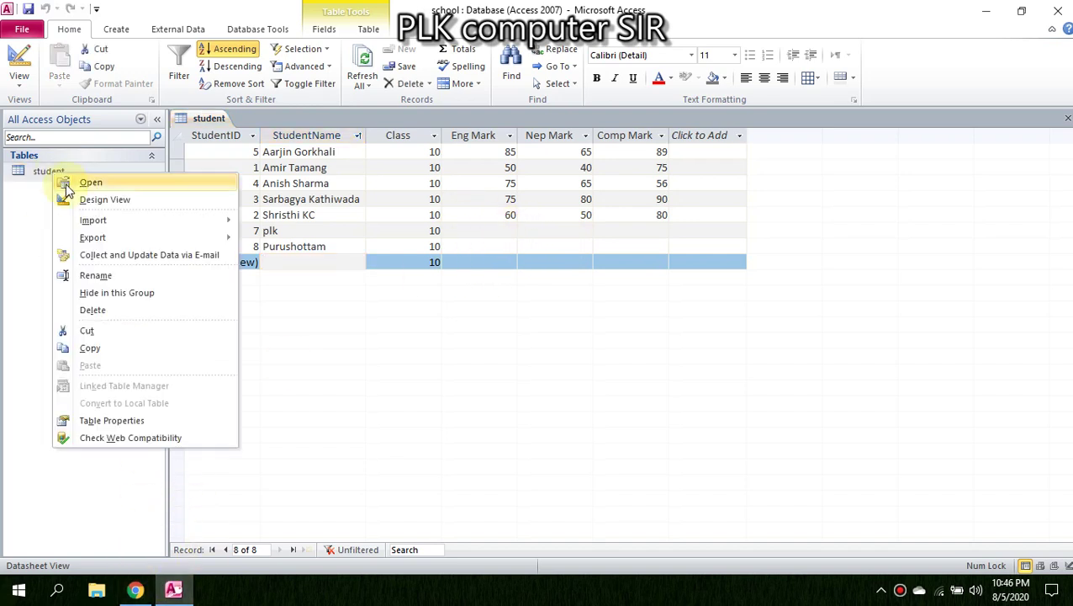
left_click(73, 200)
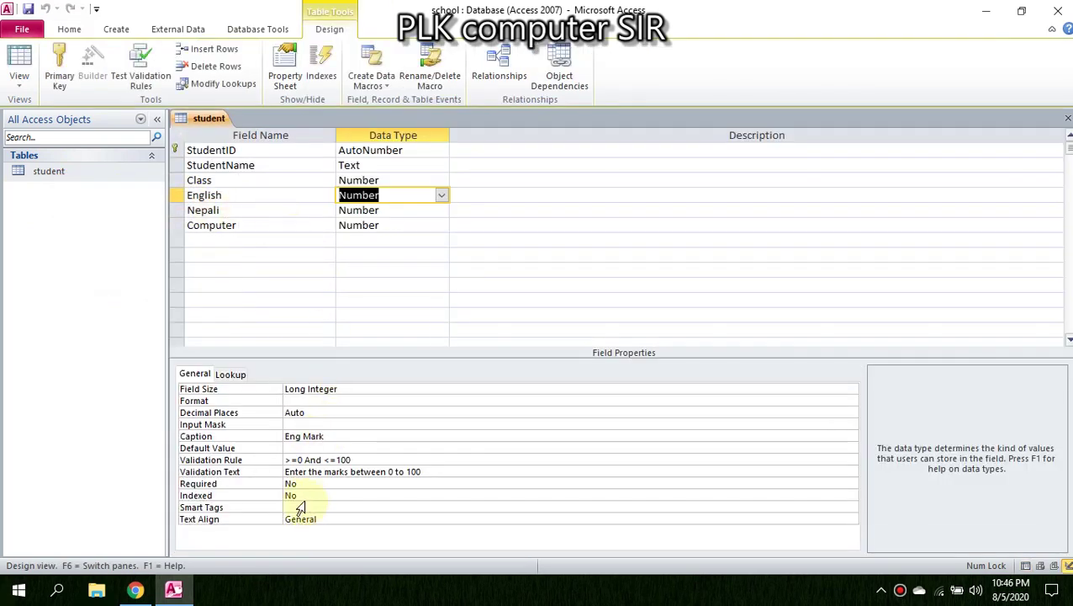
left_click(307, 484)
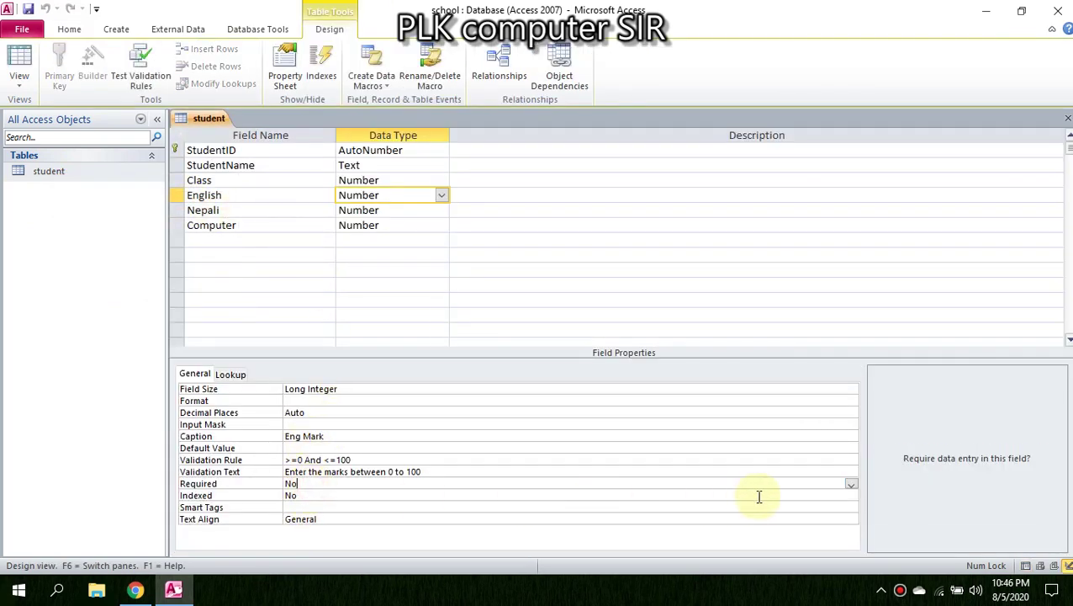
left_click(851, 484)
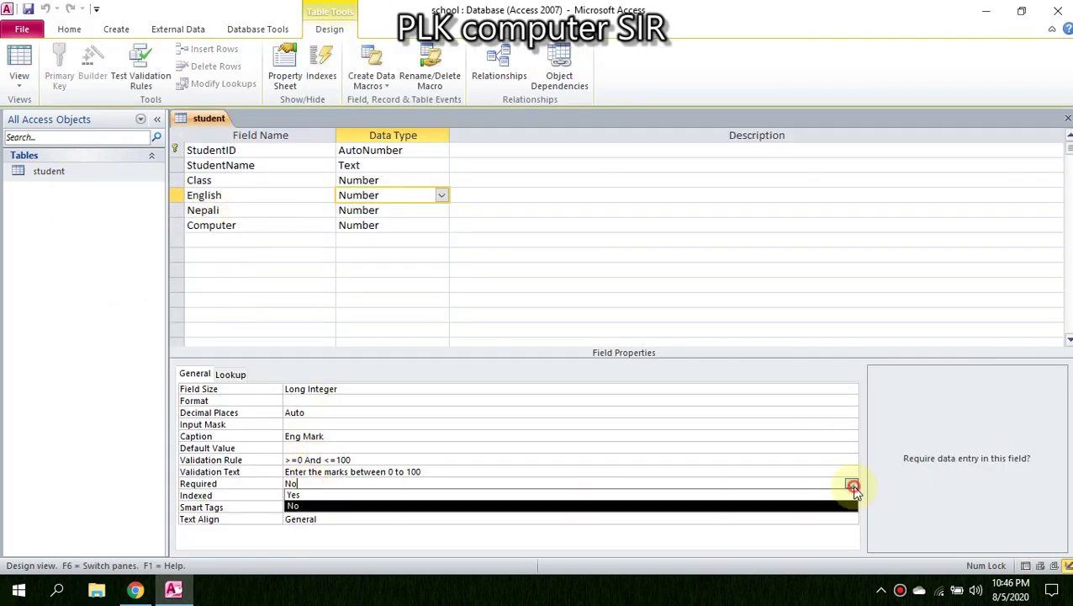
left_click(407, 496)
left_click(364, 210)
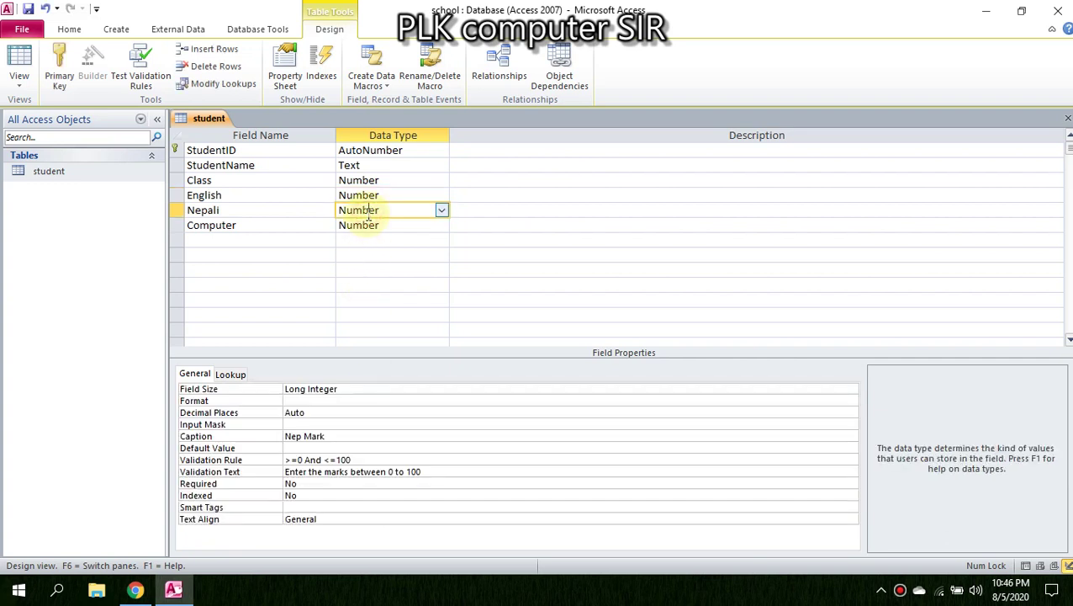
left_click(392, 484)
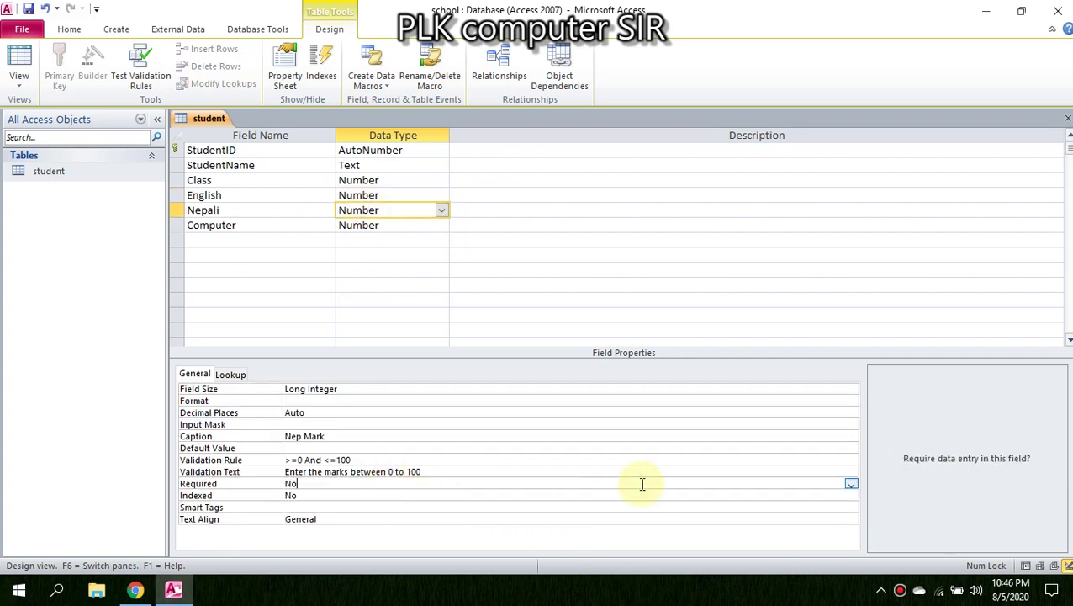
left_click(851, 484)
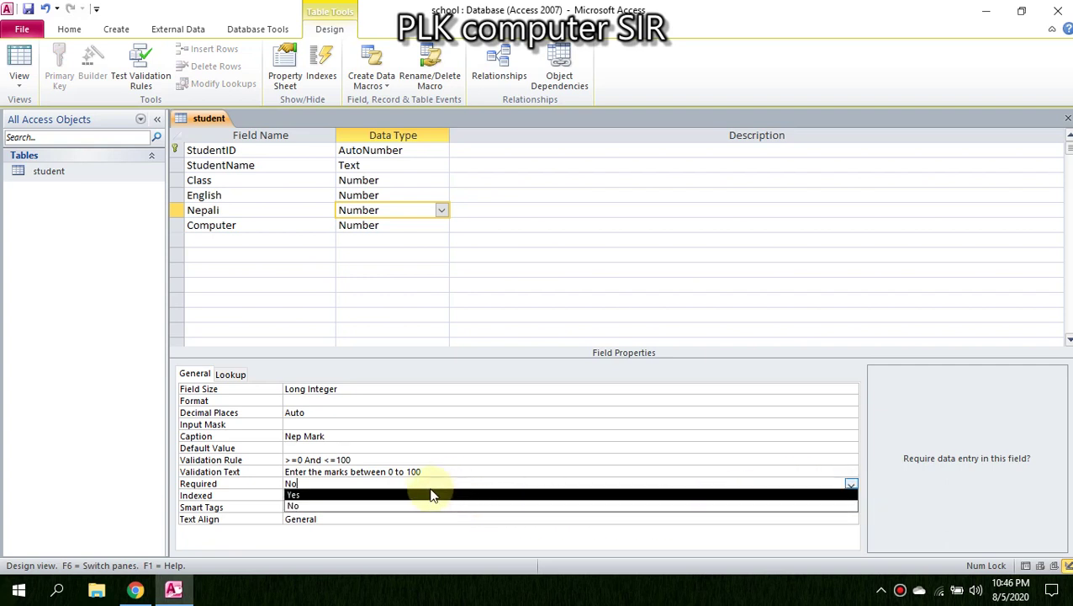
left_click(396, 494)
Set the Computer field's Required property to Yes
left_click(383, 211)
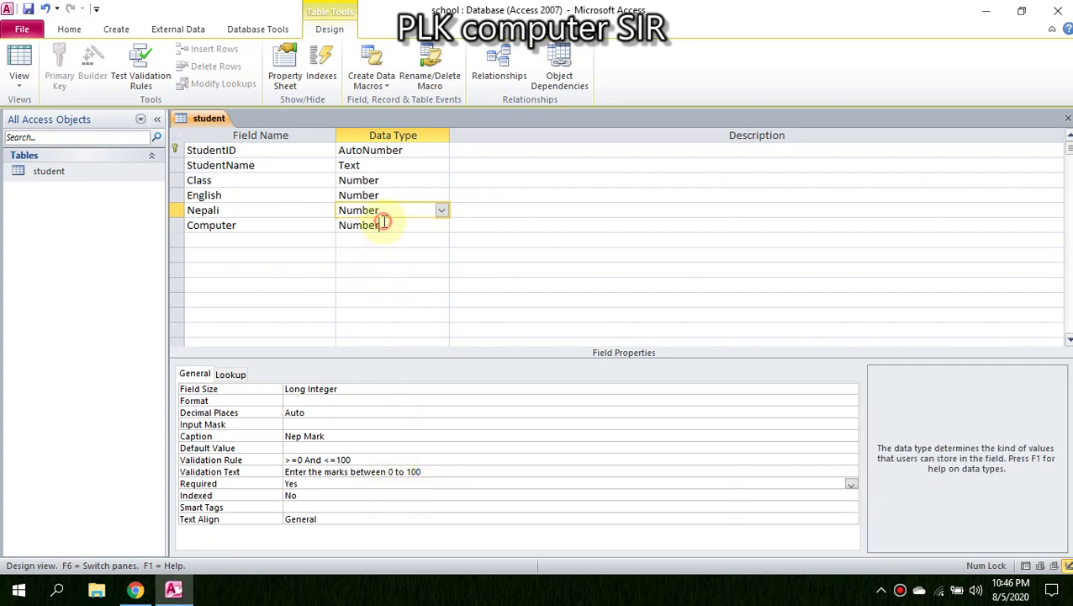
left_click(384, 224)
left_click(363, 494)
left_click(358, 483)
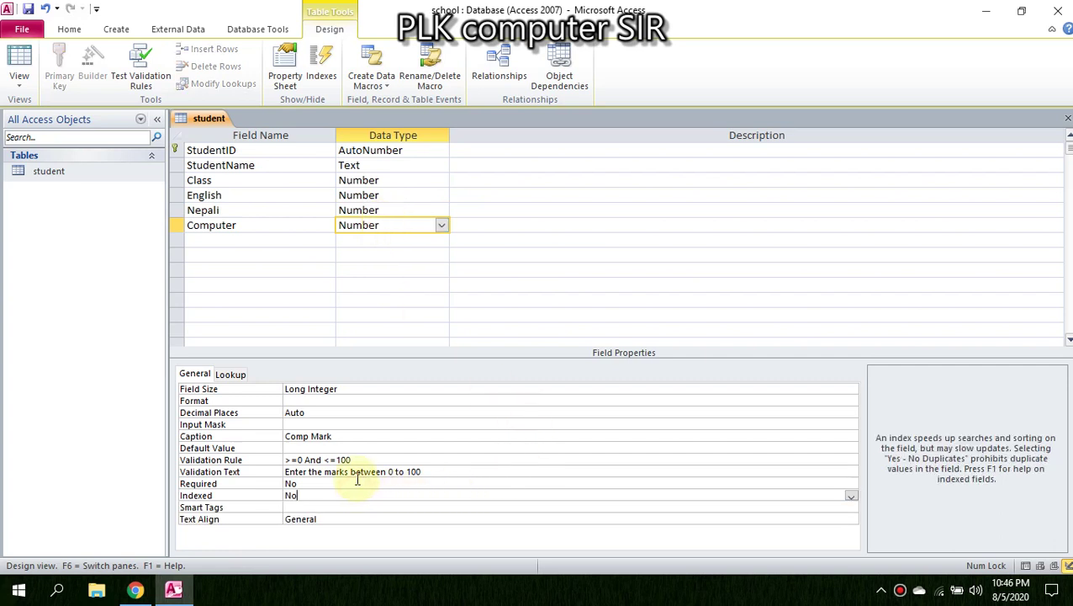
left_click(851, 486)
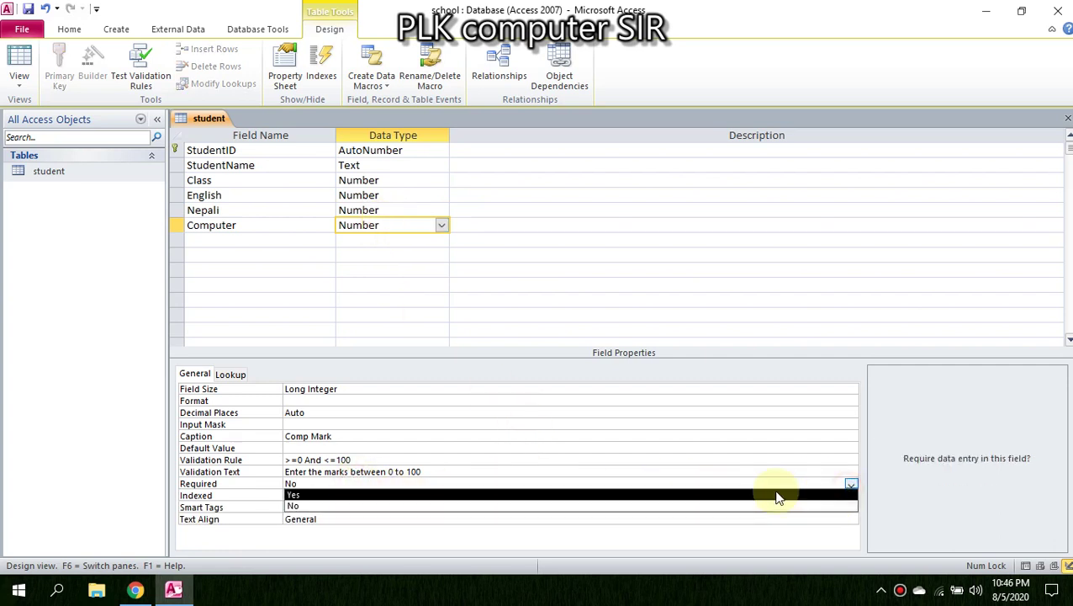
left_click(611, 495)
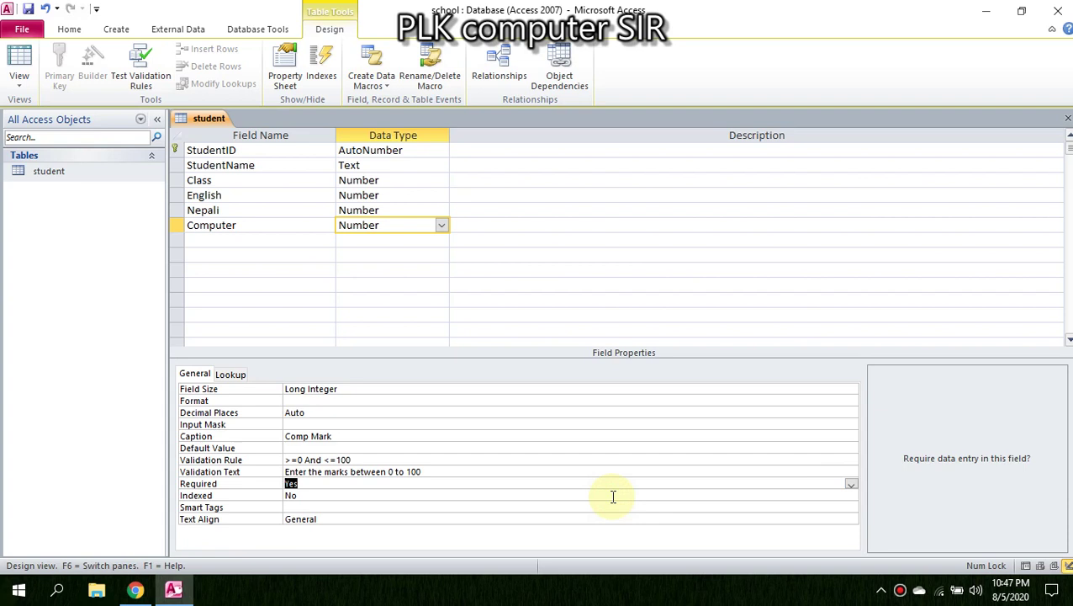
Save the design, keeping each Required rule despite blank marks, and reopen the datasheet
left_click(27, 9)
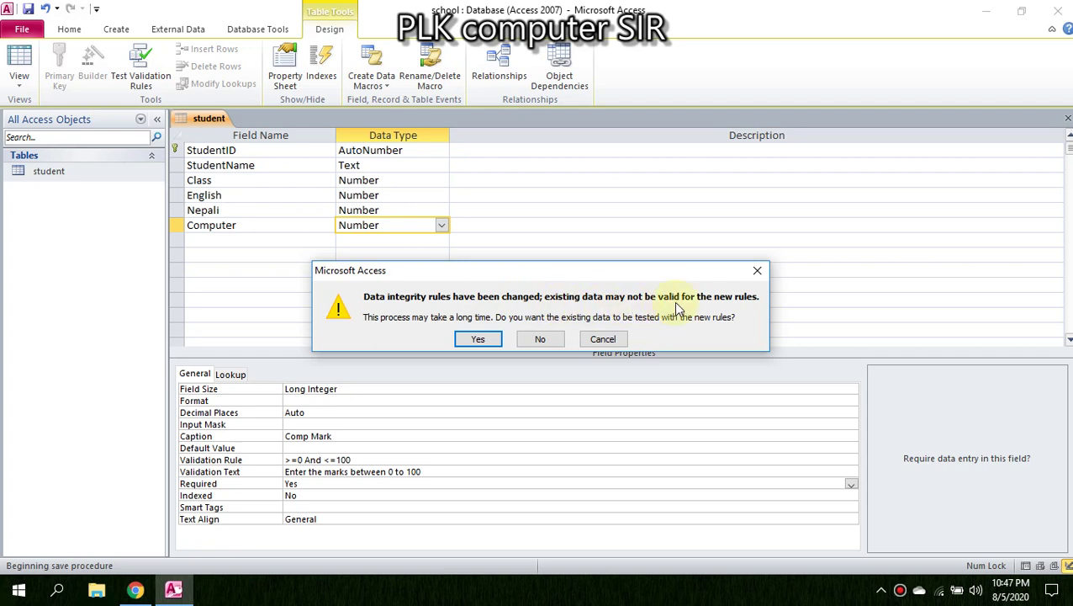
left_click(479, 340)
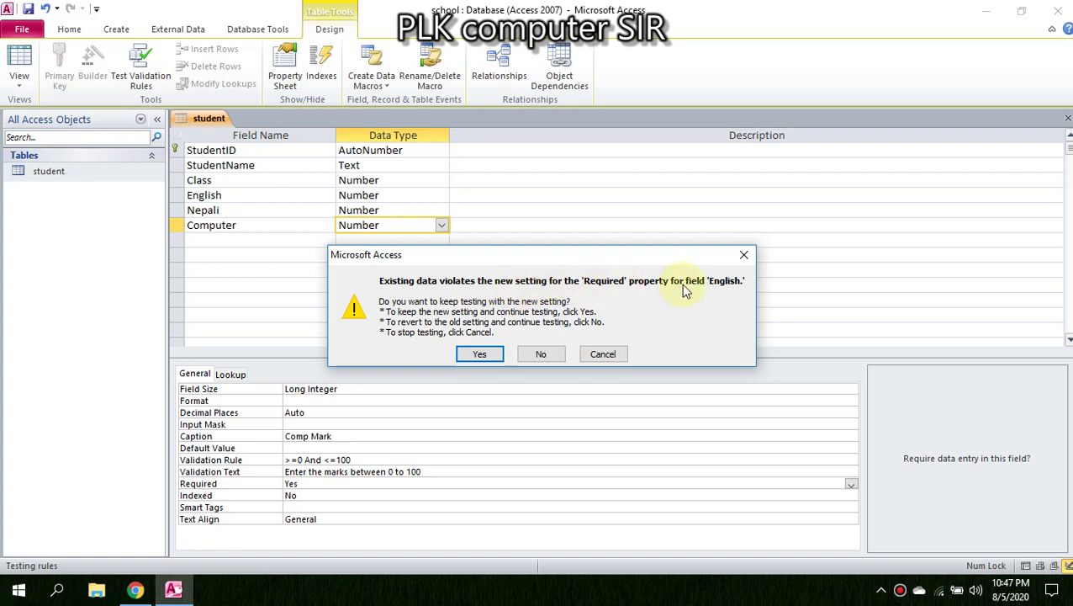
left_click(481, 352)
left_click(485, 353)
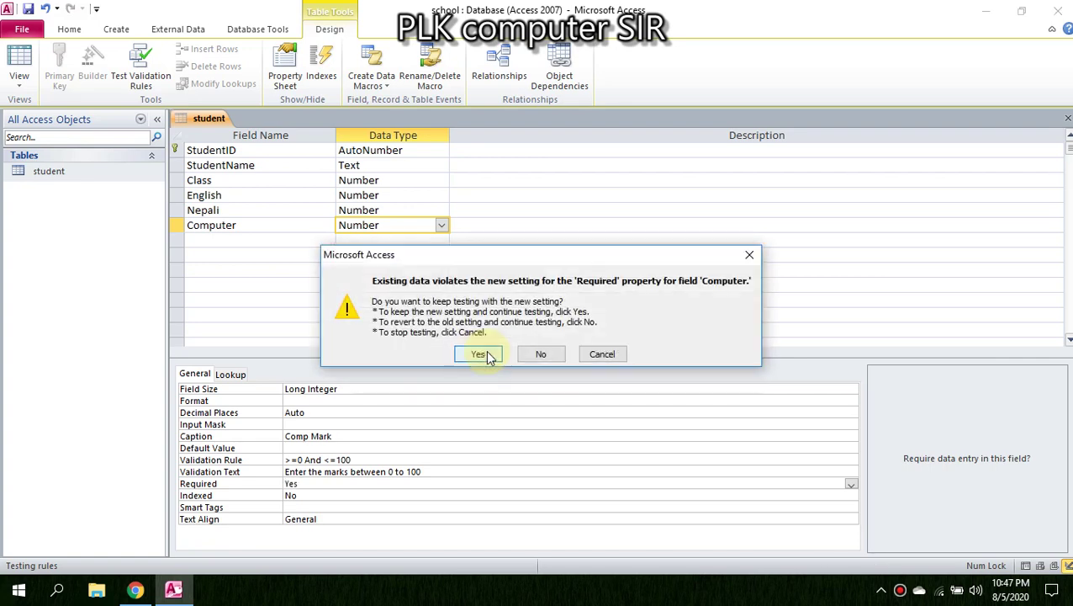
left_click(485, 354)
double_click(72, 176)
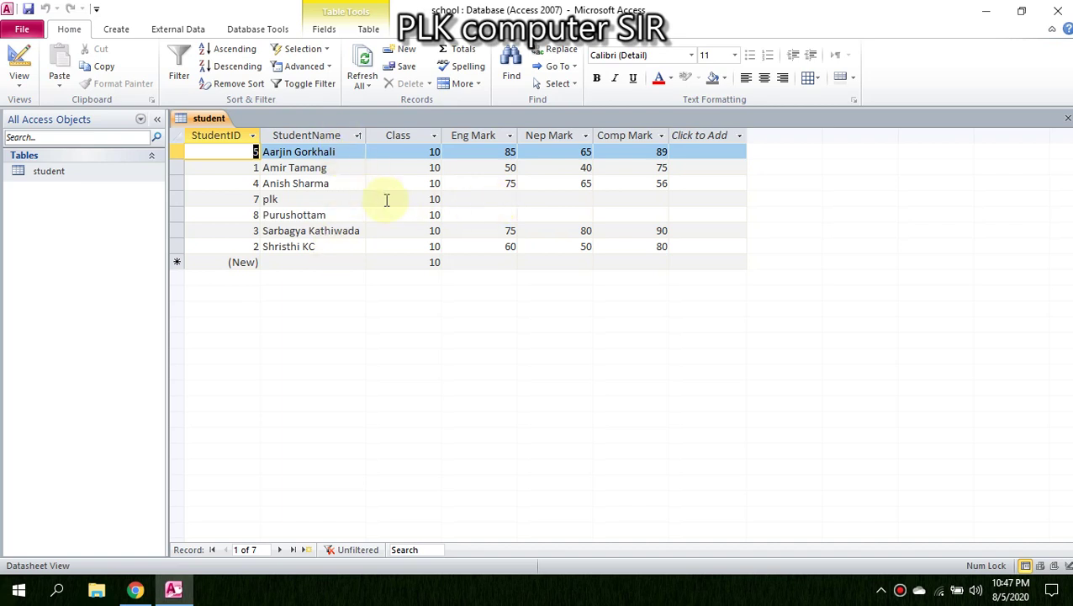
Enter plk's marks (45, 55) and Purushottam's marks of 55
left_click(499, 199)
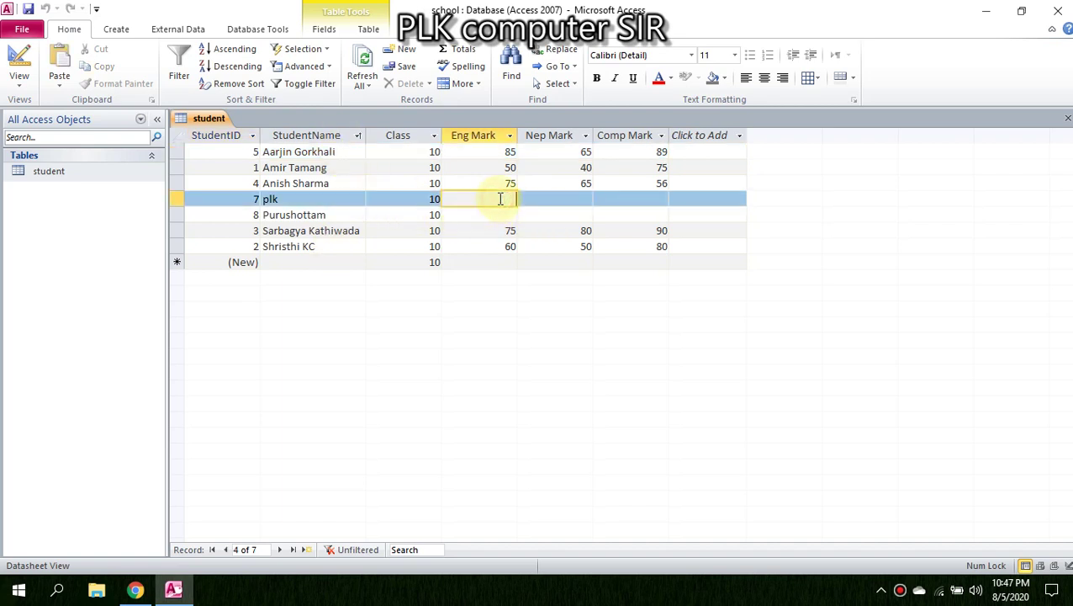
key("Tab")
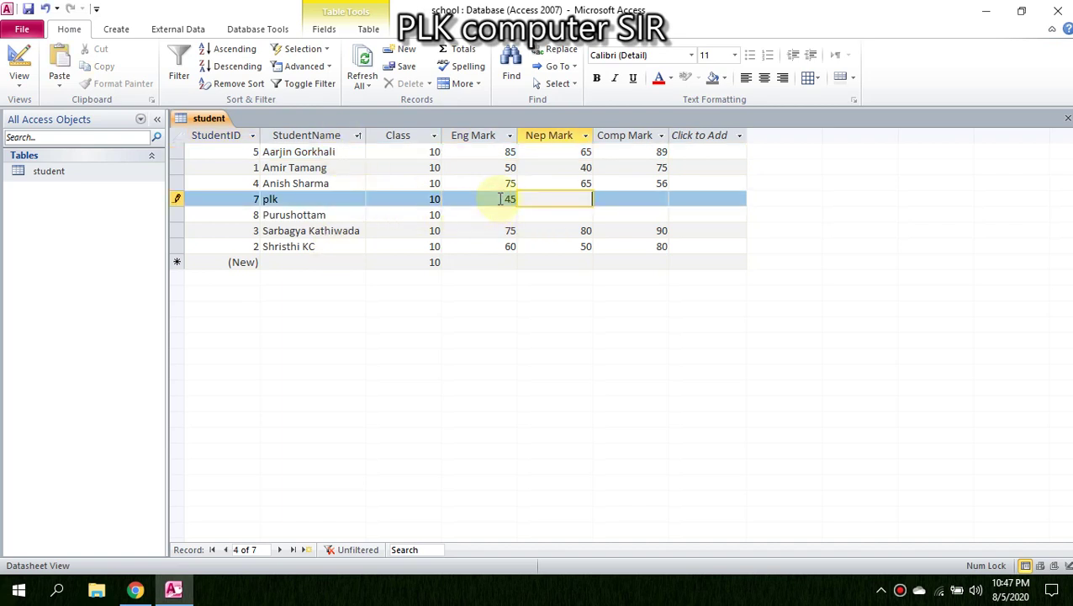
type("45")
key("Tab")
type("55")
key("Tab")
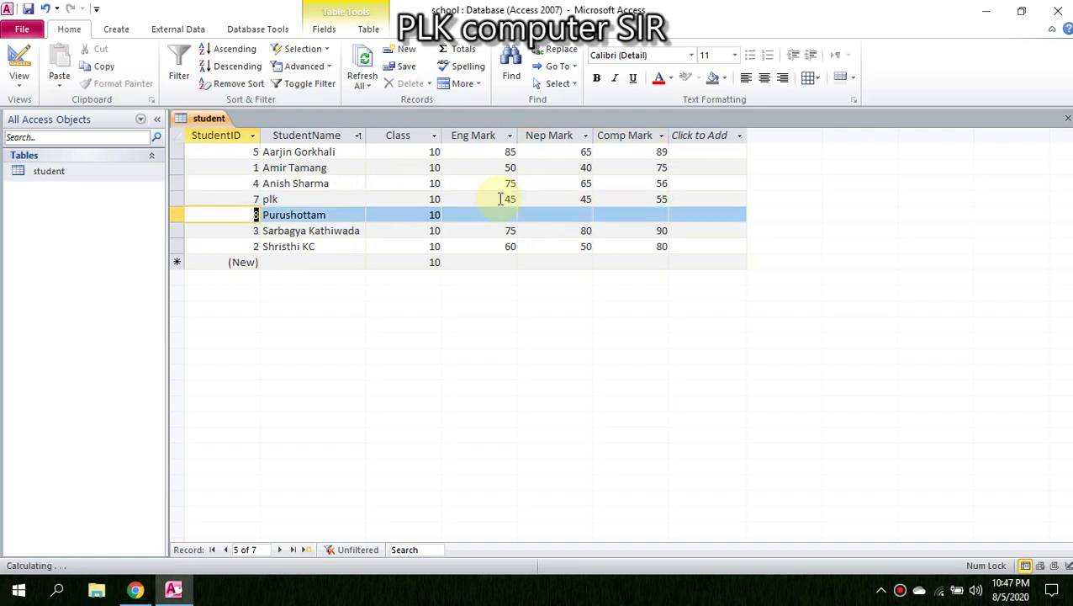
key("Tab")
key("Tab")
key("Tab")
type("55")
key("Tab")
type("55")
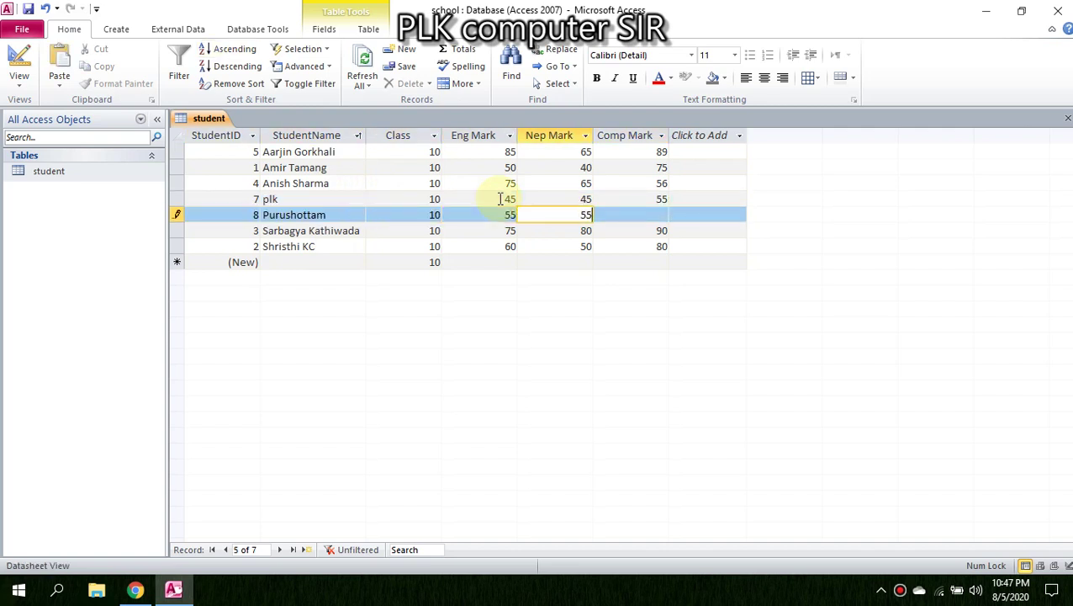
key("Tab")
type("55")
key("Tab")
key("Tab")
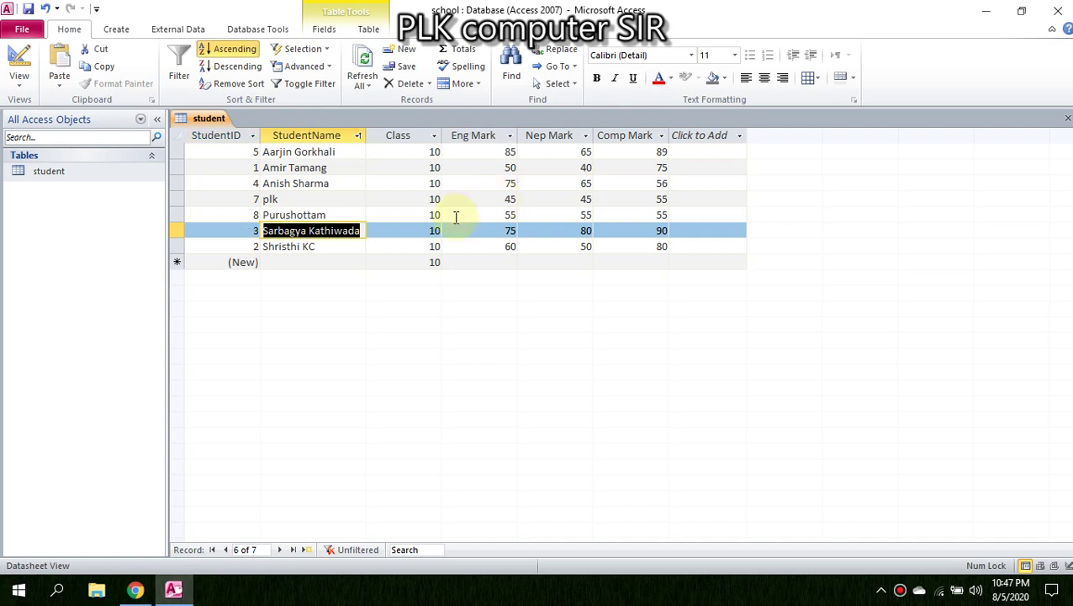
Start a new record named abc, dismissing the required English mark warnings
left_click(281, 266)
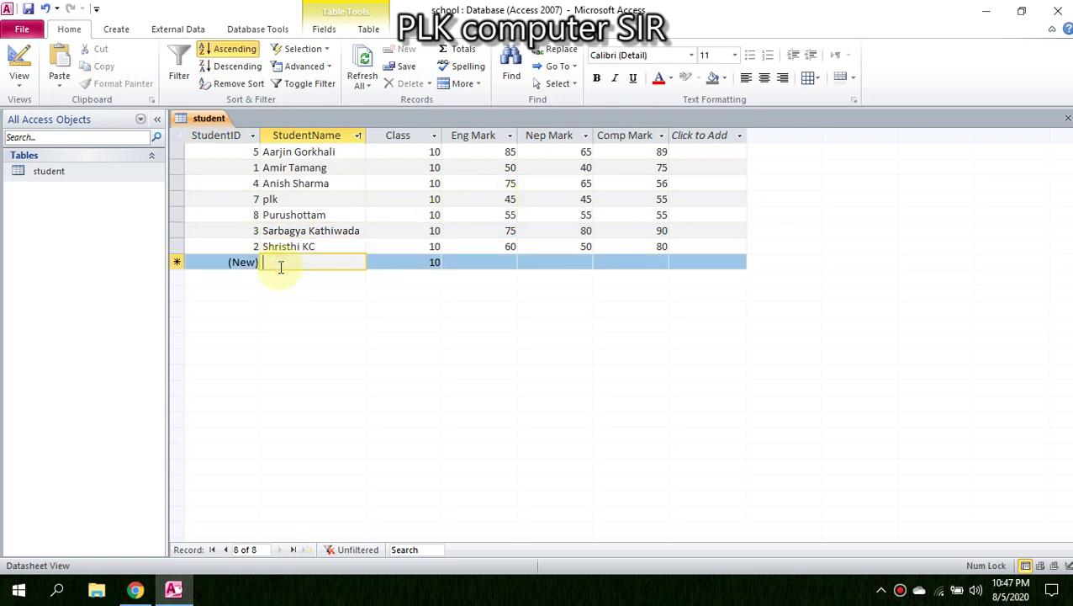
type("abc")
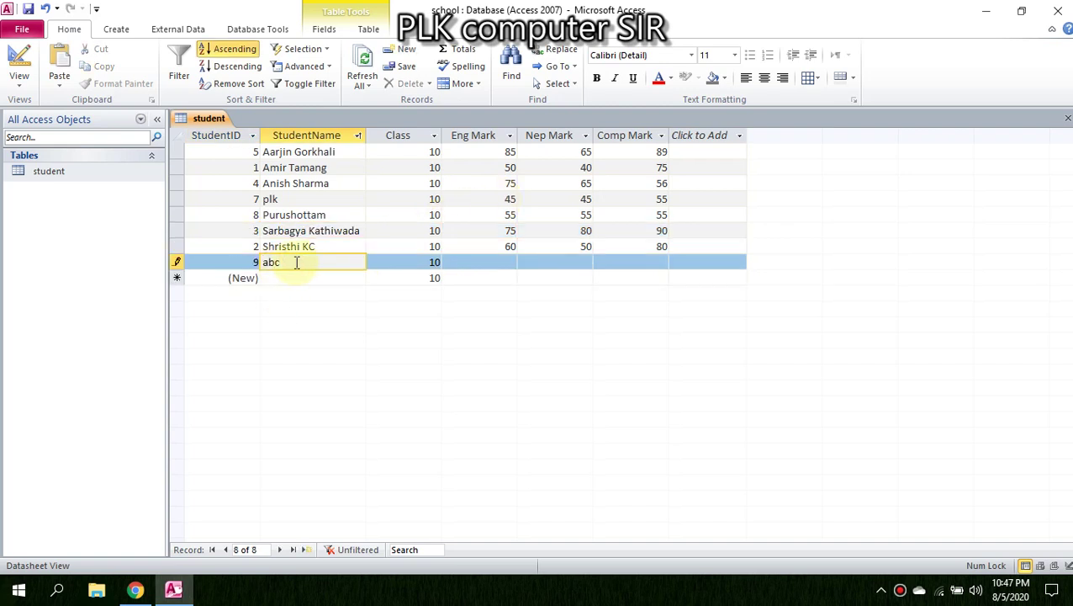
left_click(288, 280)
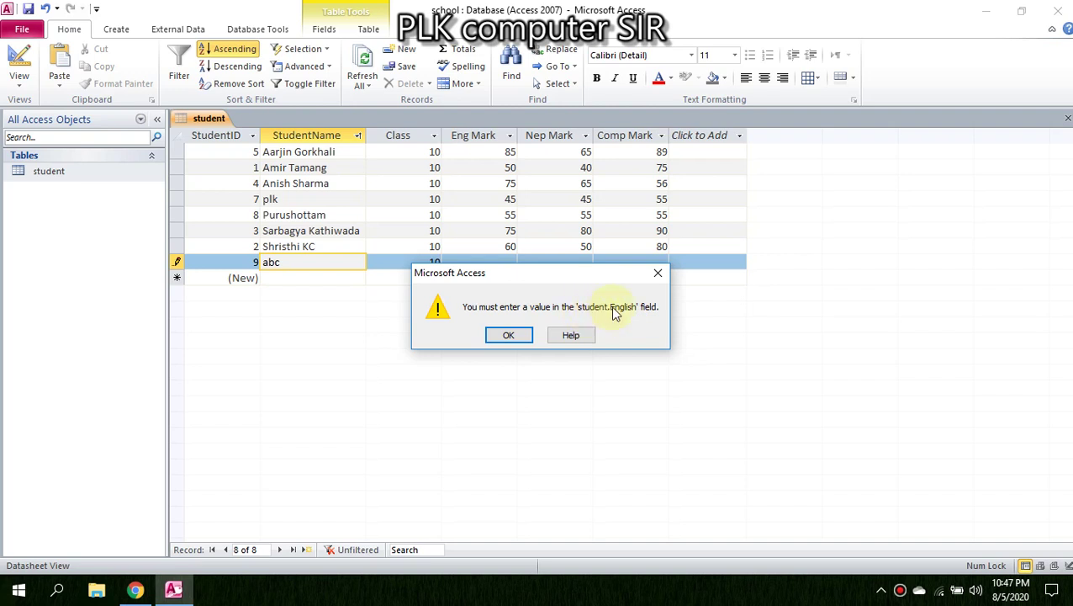
left_click(509, 335)
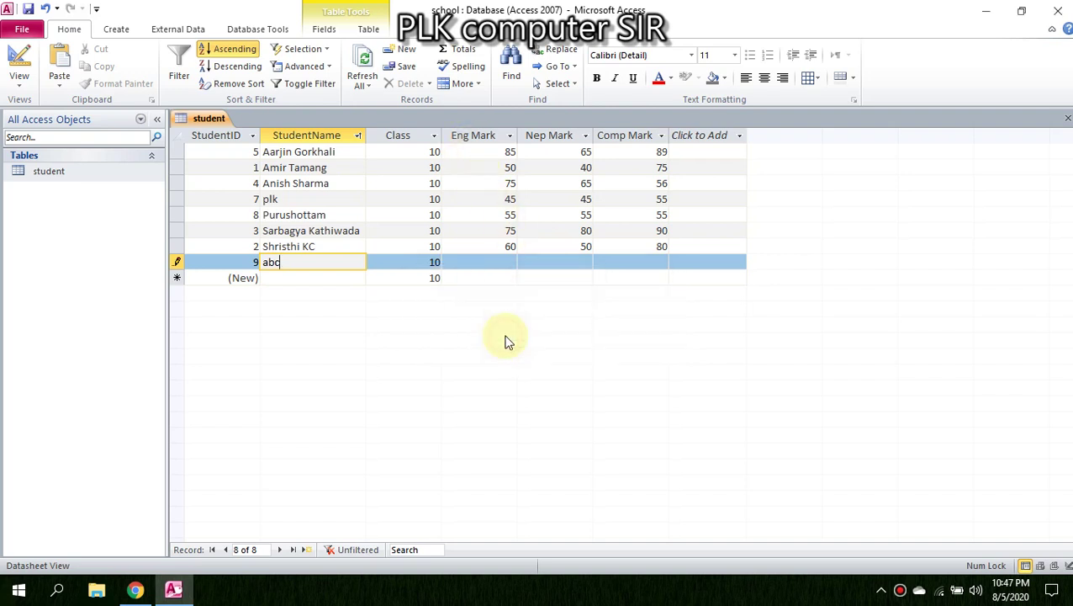
left_click(511, 147)
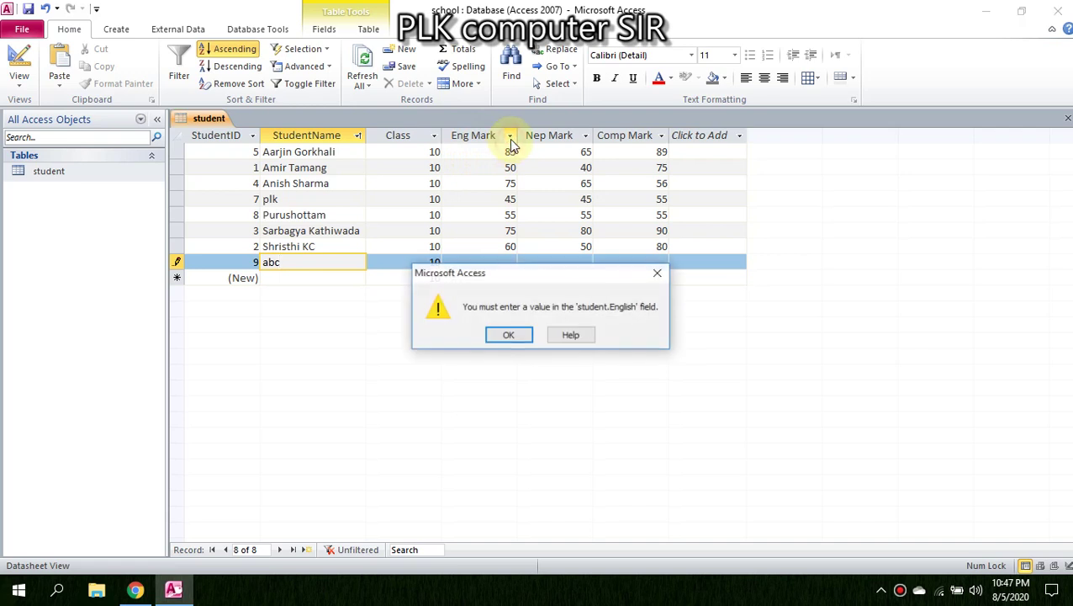
left_click(508, 334)
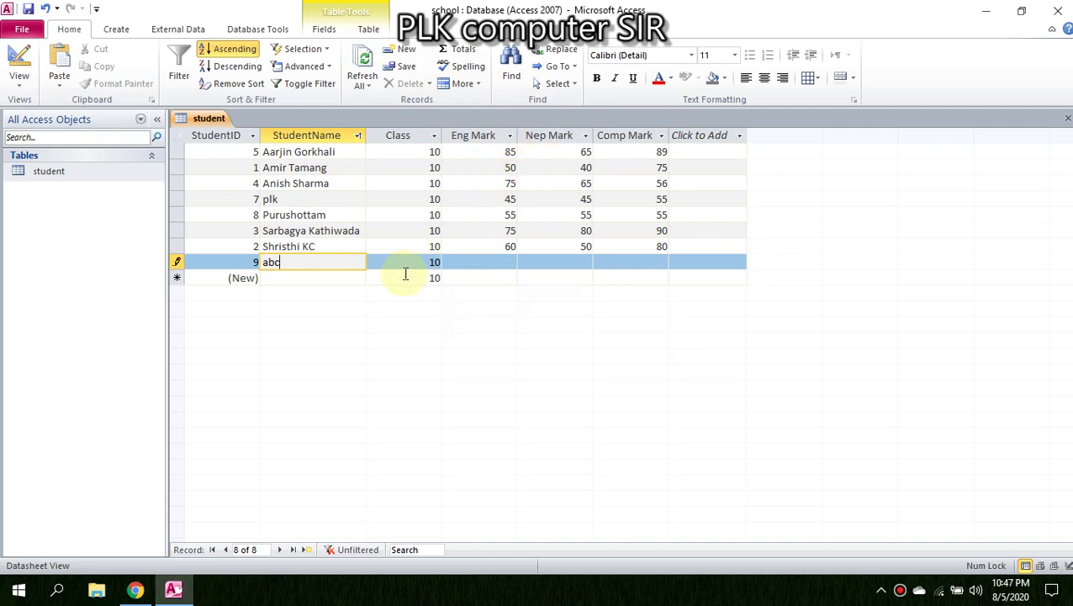
left_click(175, 263)
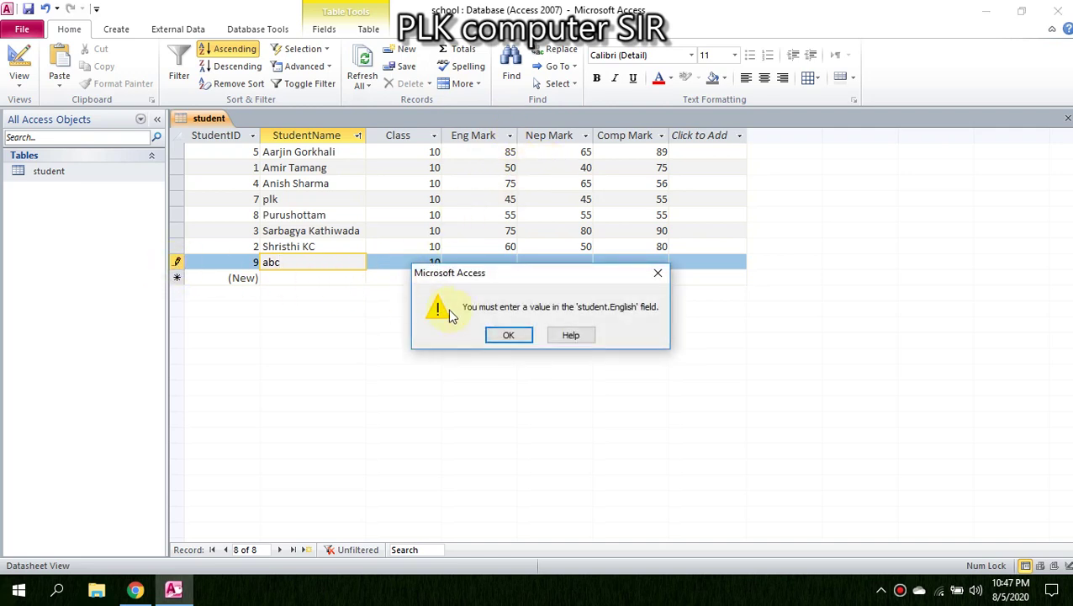
left_click(511, 333)
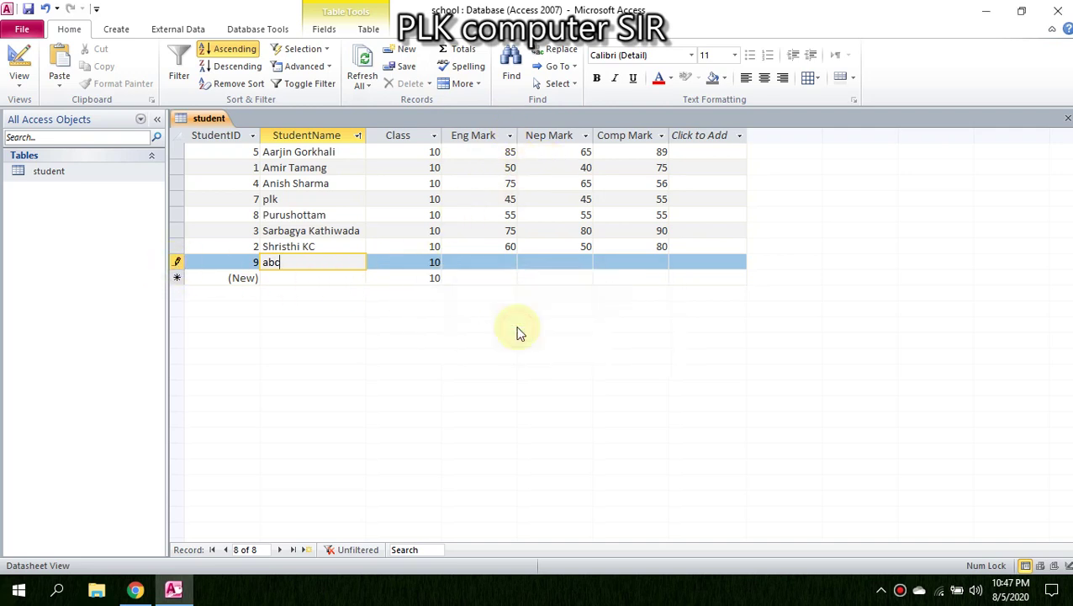
Fill in 45 for the abc record's mark cells
key("Tab")
key("Tab")
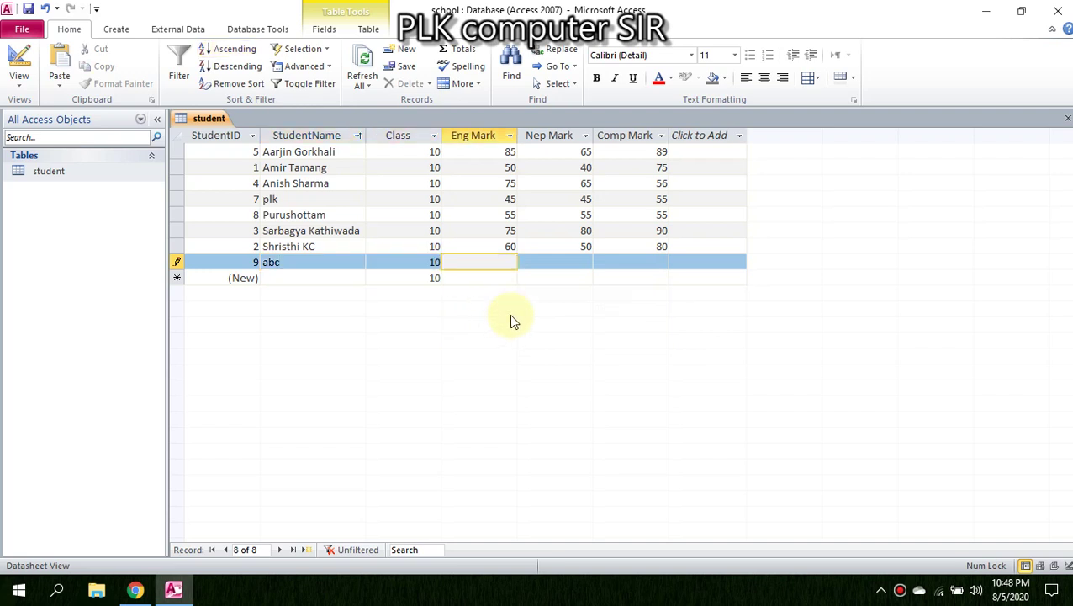
type("45")
key("Tab")
type("45")
key("Tab")
Enter abc's last mark of 45, then delete the abc record
type("45")
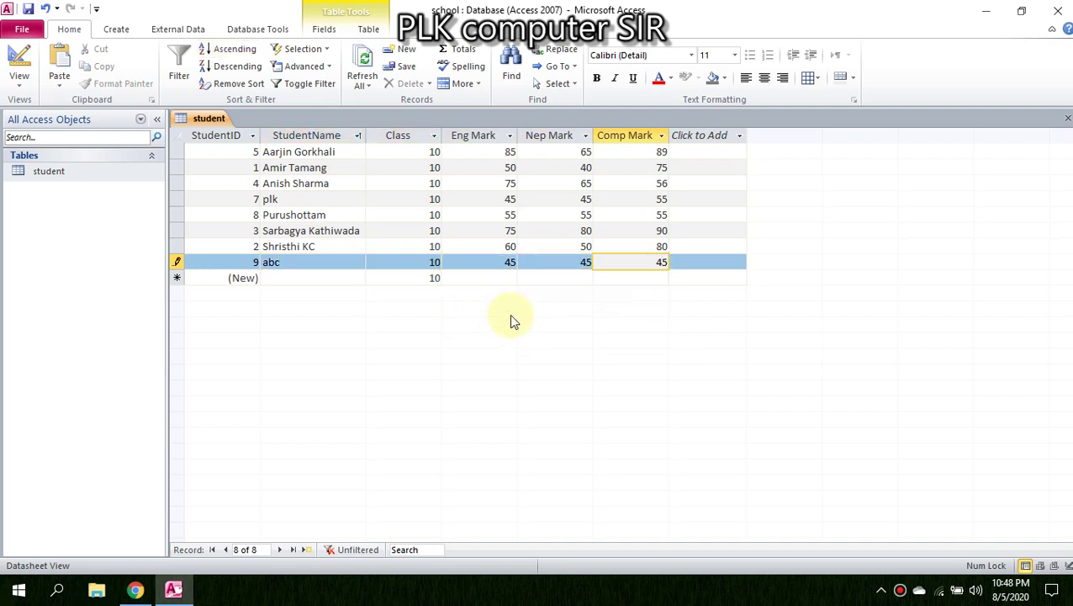
right_click(177, 264)
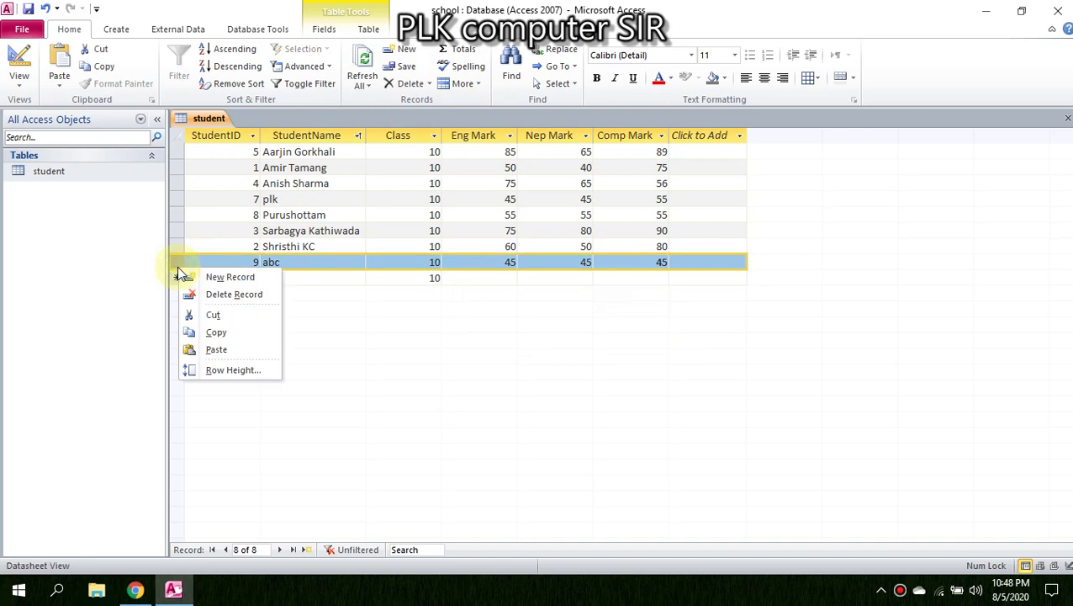
left_click(215, 294)
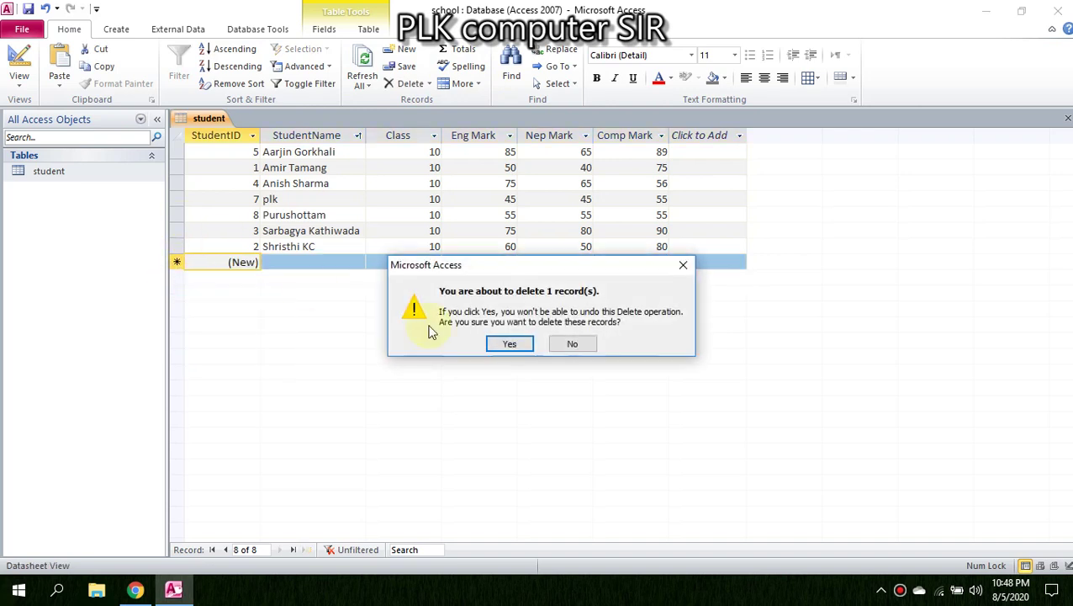
left_click(509, 344)
Delete the Purushottam and plk records, confirming each deletion
left_click(172, 214)
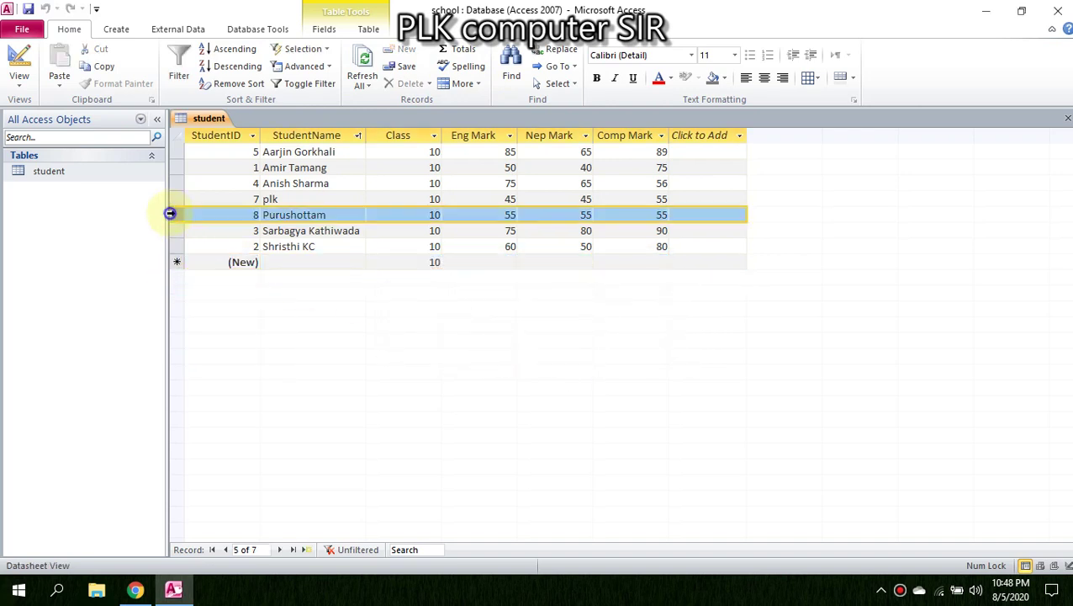
right_click(173, 215)
left_click(197, 244)
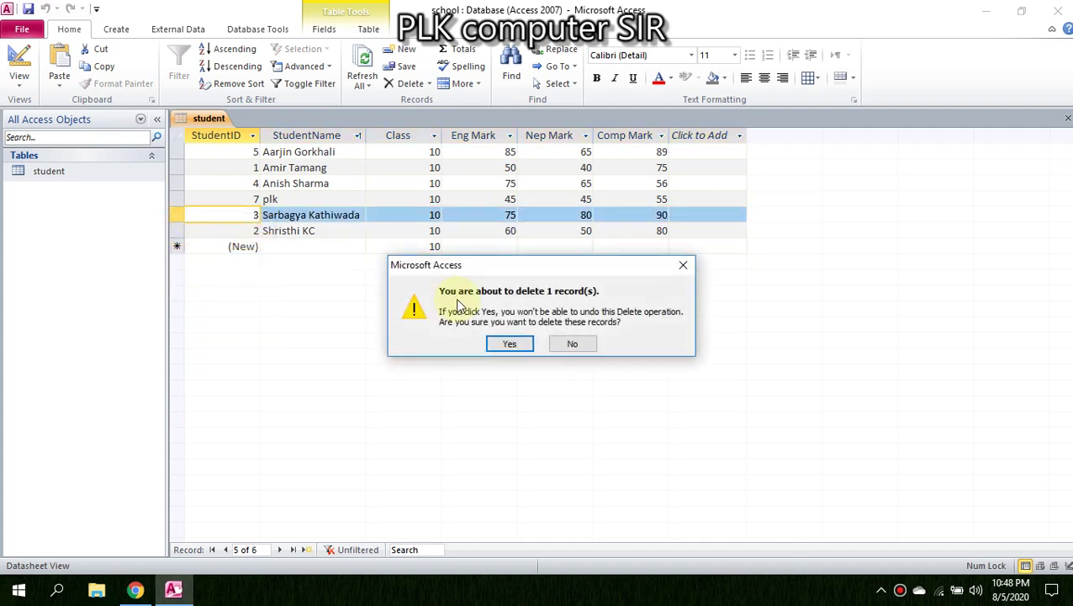
left_click(508, 344)
left_click(183, 199)
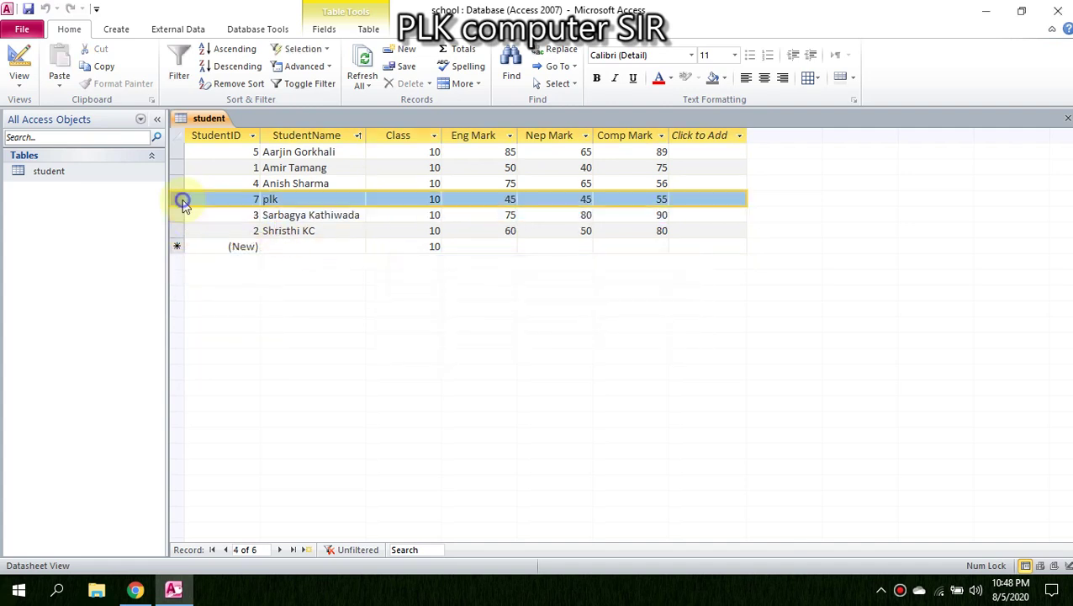
right_click(185, 202)
left_click(204, 228)
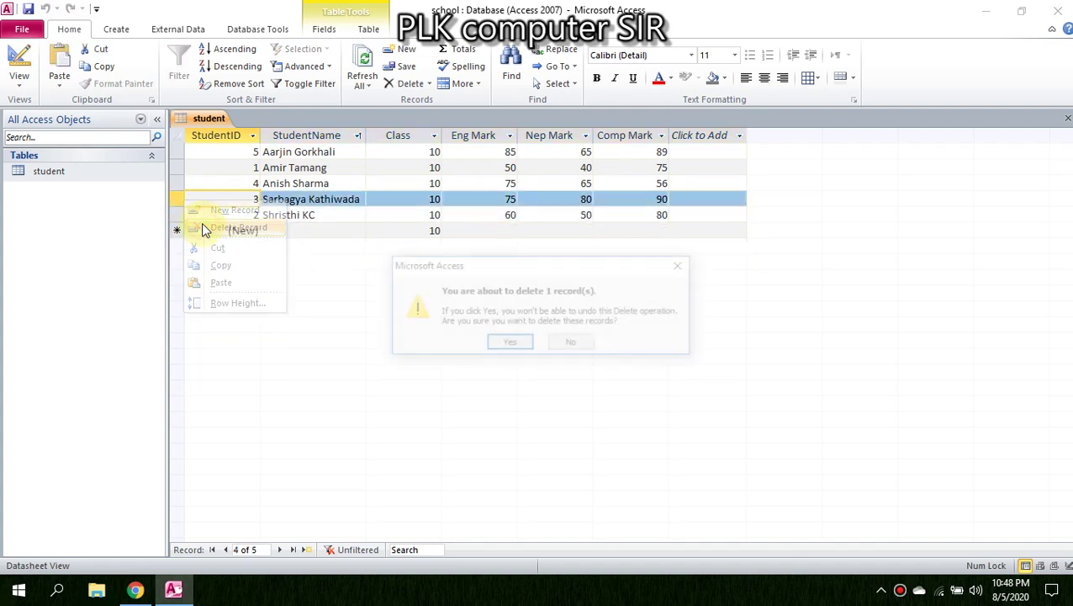
left_click(511, 344)
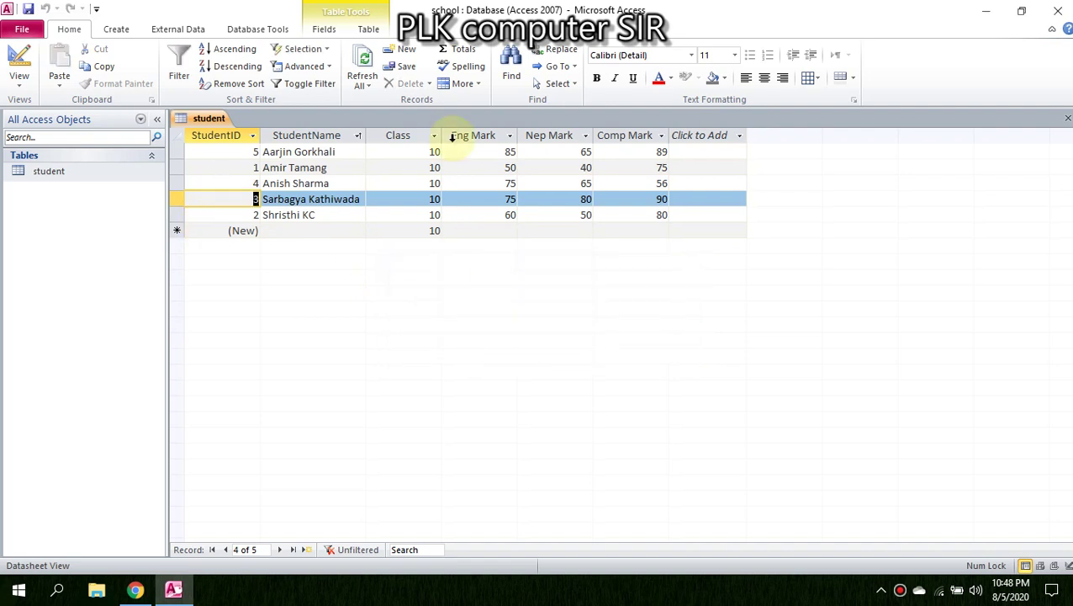
Sort StudentName from A to Z, then clear the StudentName filter
left_click(358, 136)
left_click(370, 153)
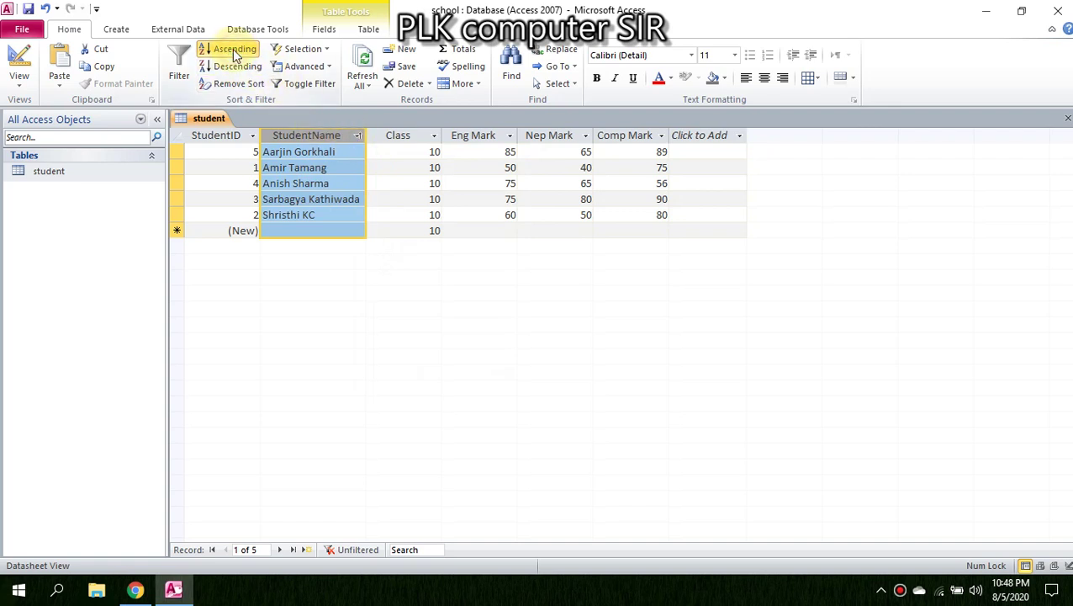
left_click(358, 136)
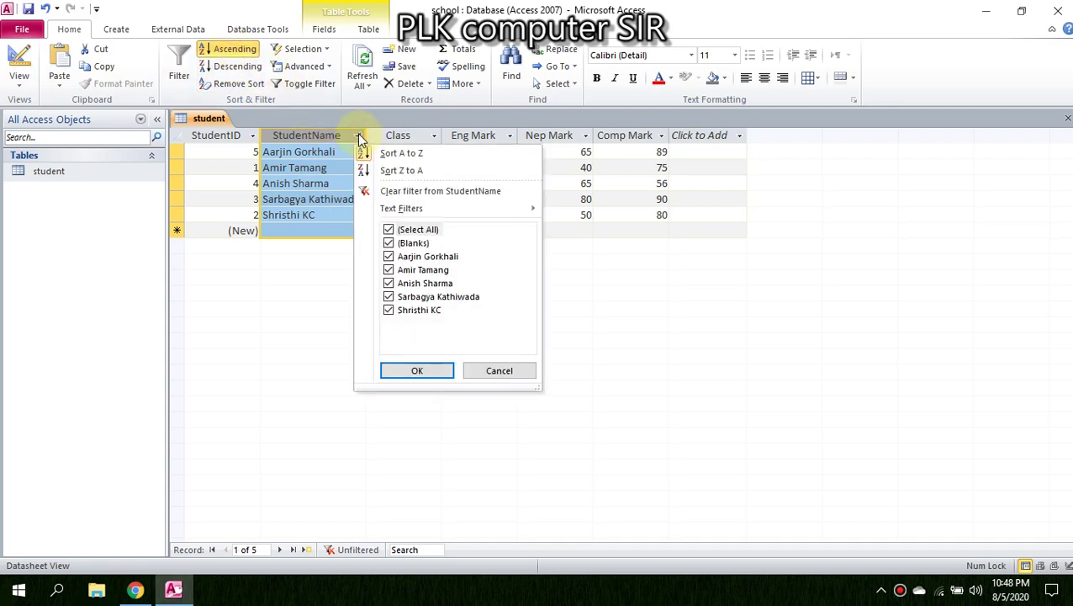
left_click(397, 193)
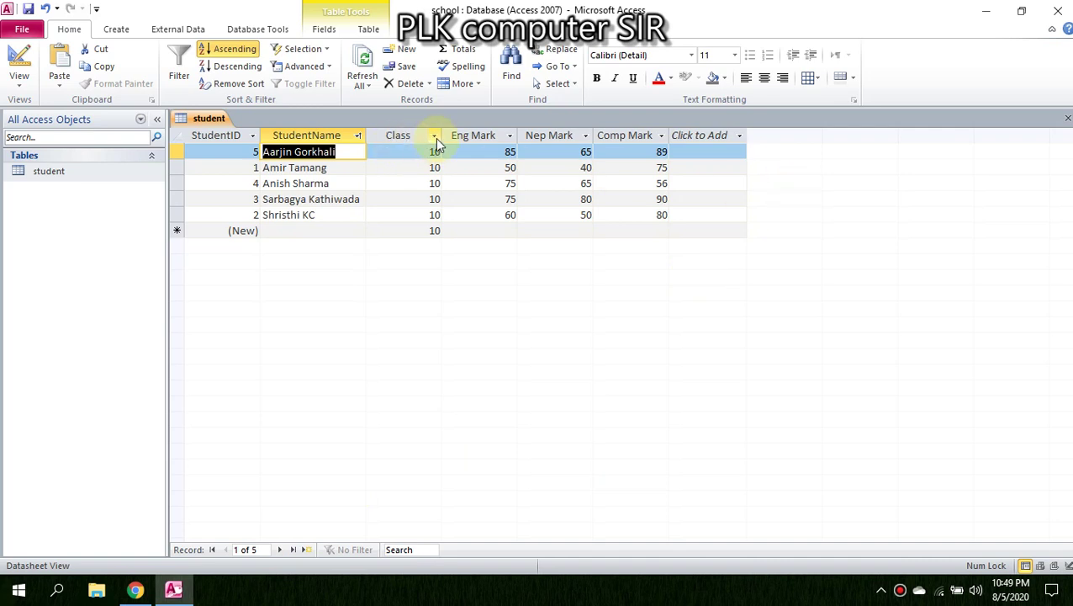
Set the Class column width to 12
right_click(398, 134)
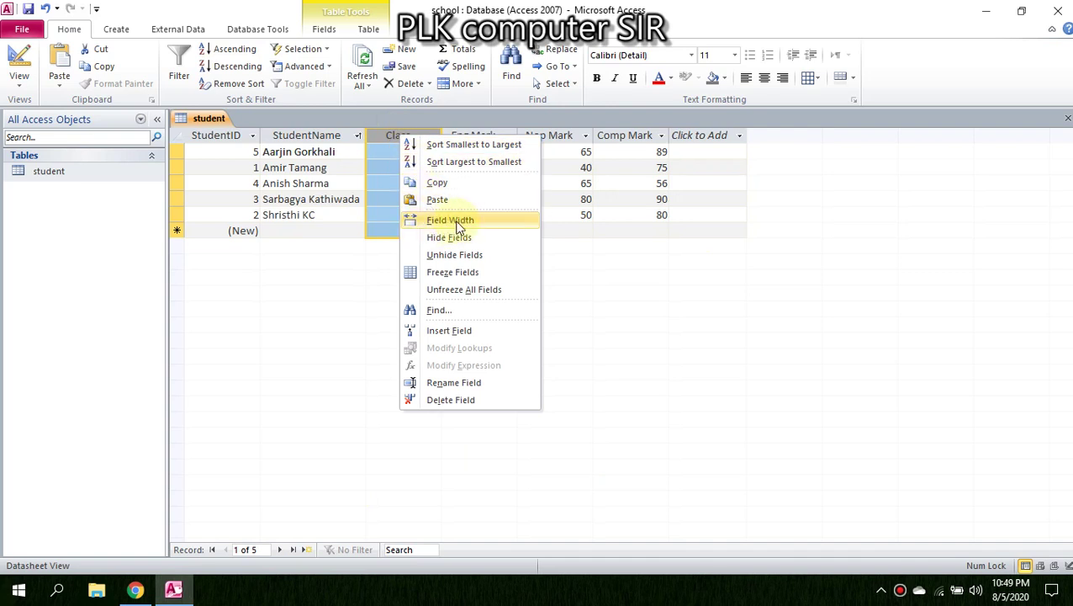
left_click(446, 224)
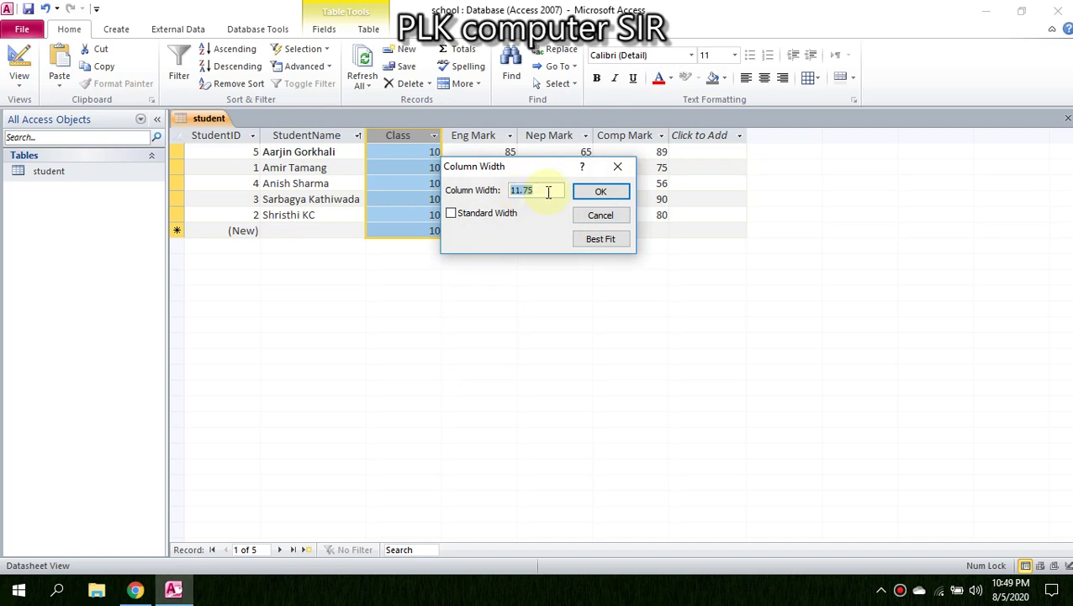
type("12")
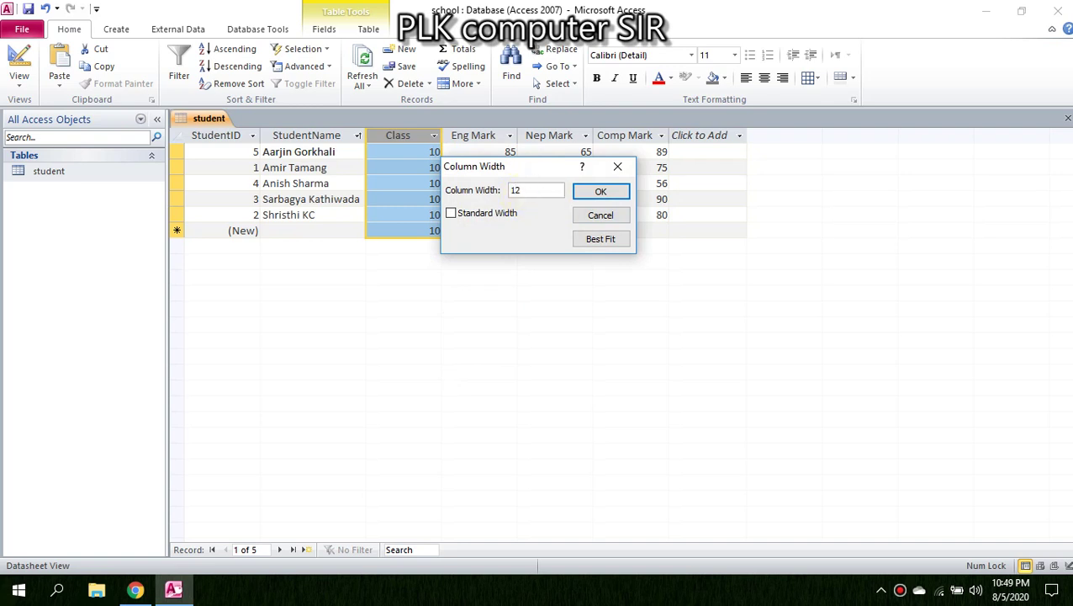
left_click(601, 190)
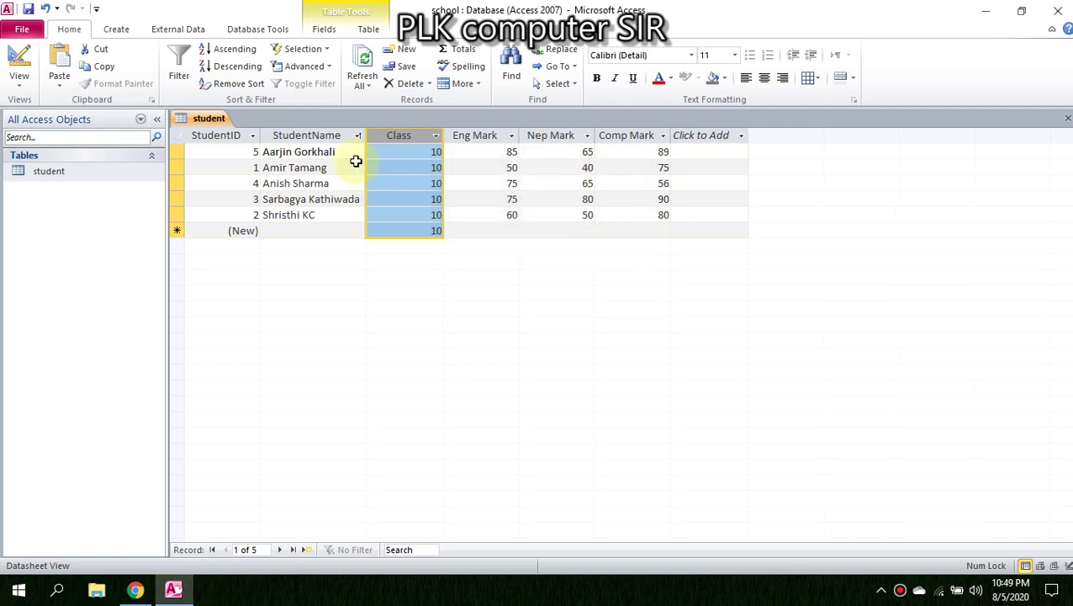
Set the Eng Mark column width to 14, then change it to 10
left_click(460, 134)
right_click(460, 135)
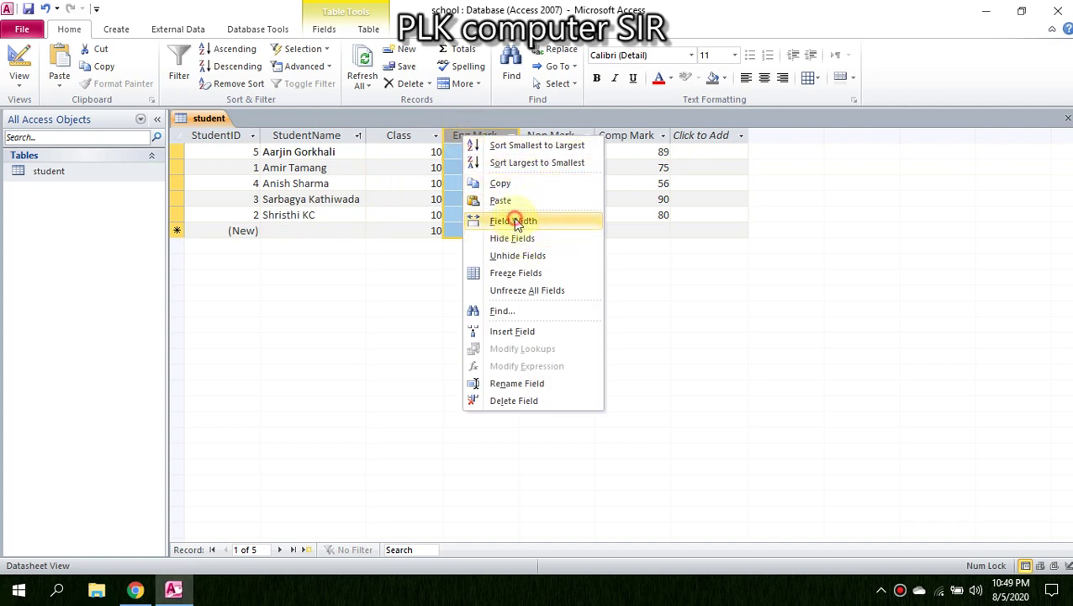
left_click(517, 220)
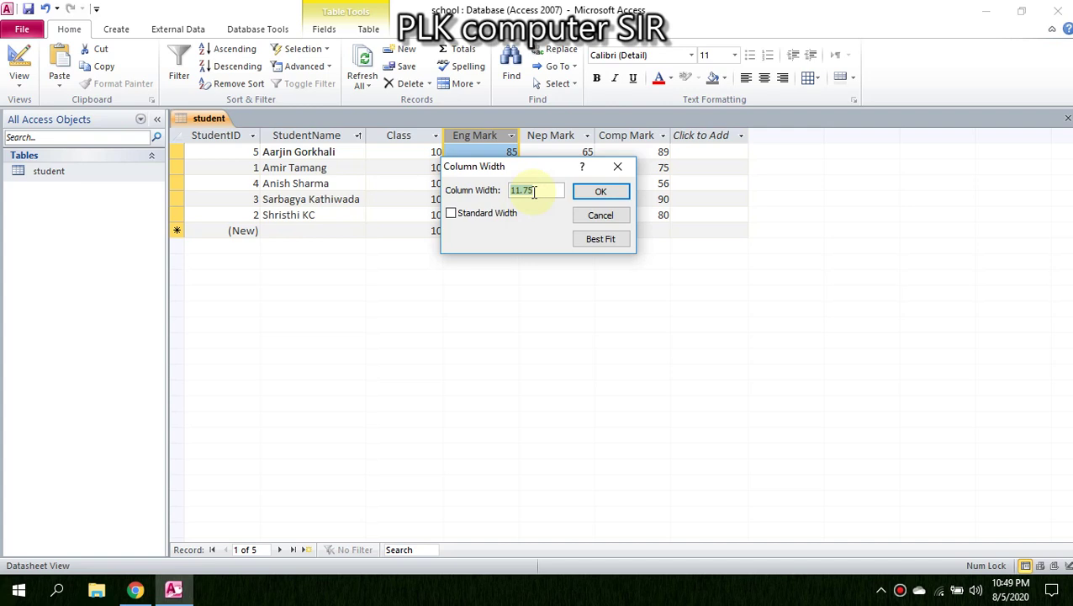
type("14")
left_click(582, 191)
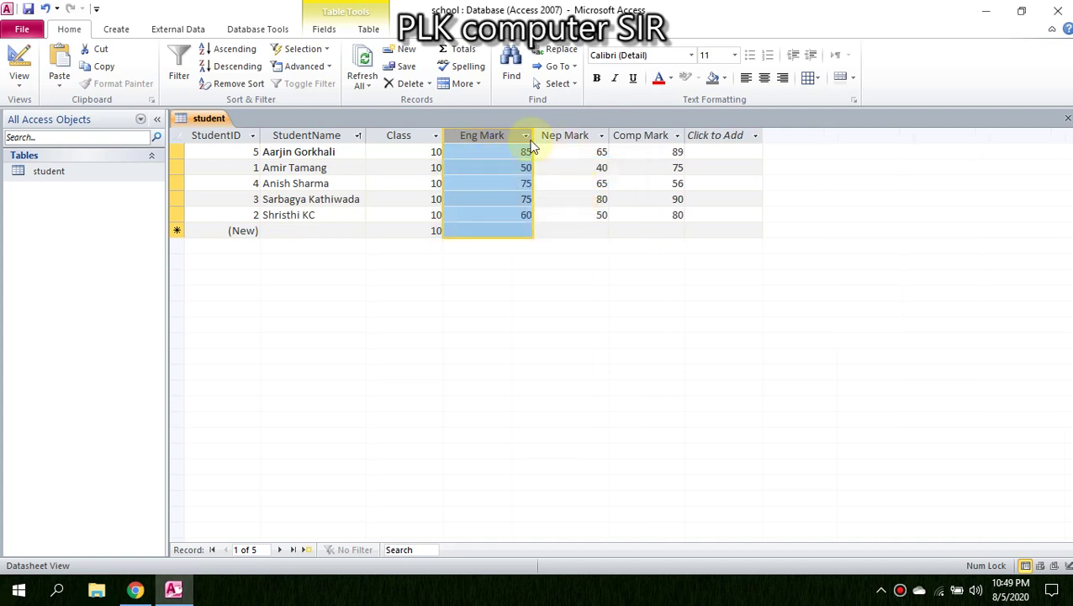
right_click(497, 137)
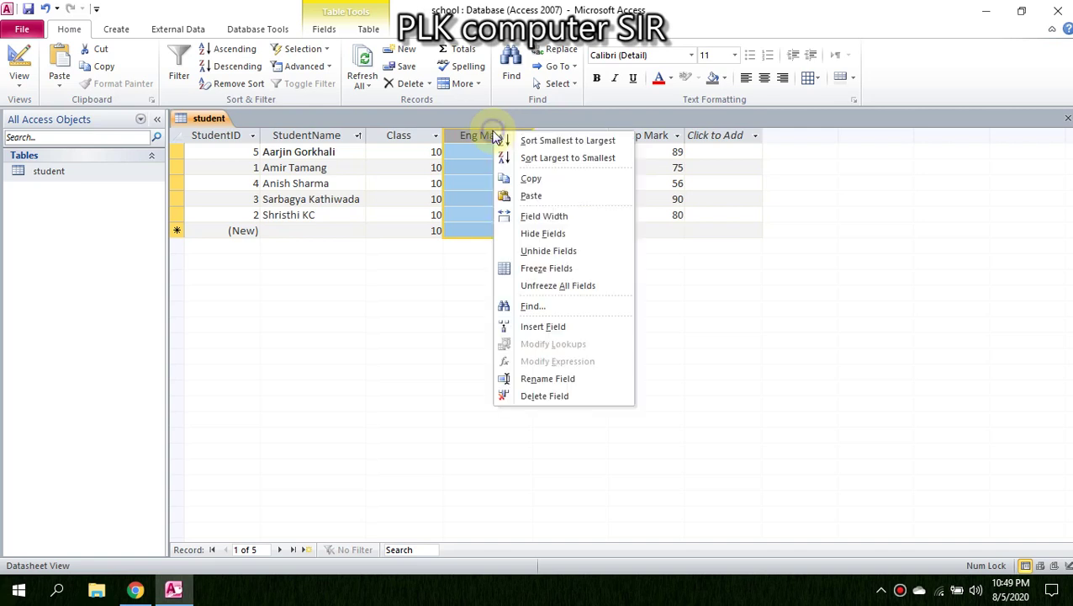
left_click(522, 216)
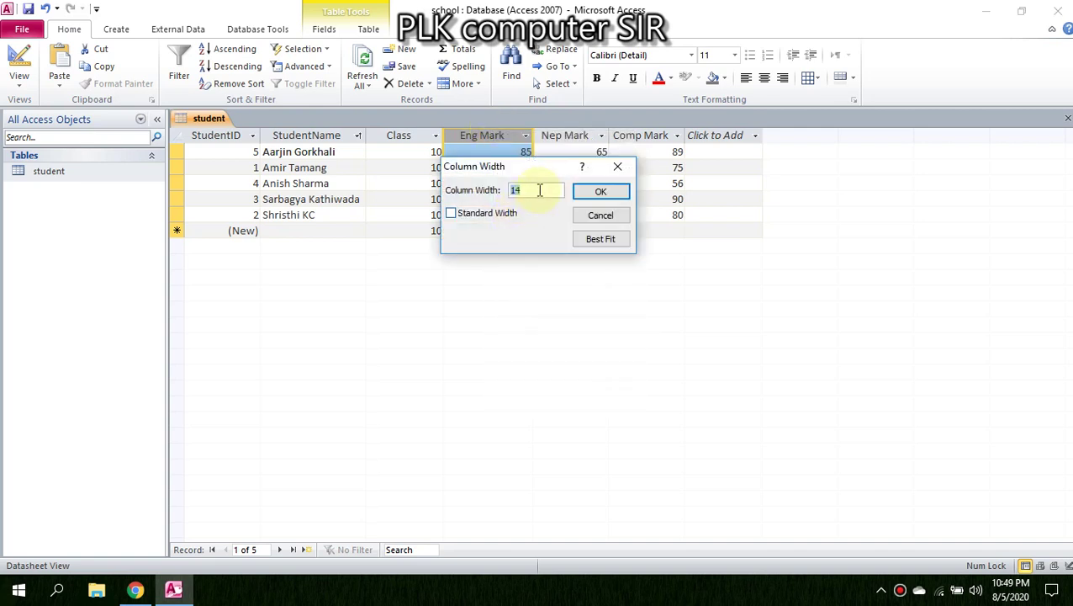
type("10")
key("Return")
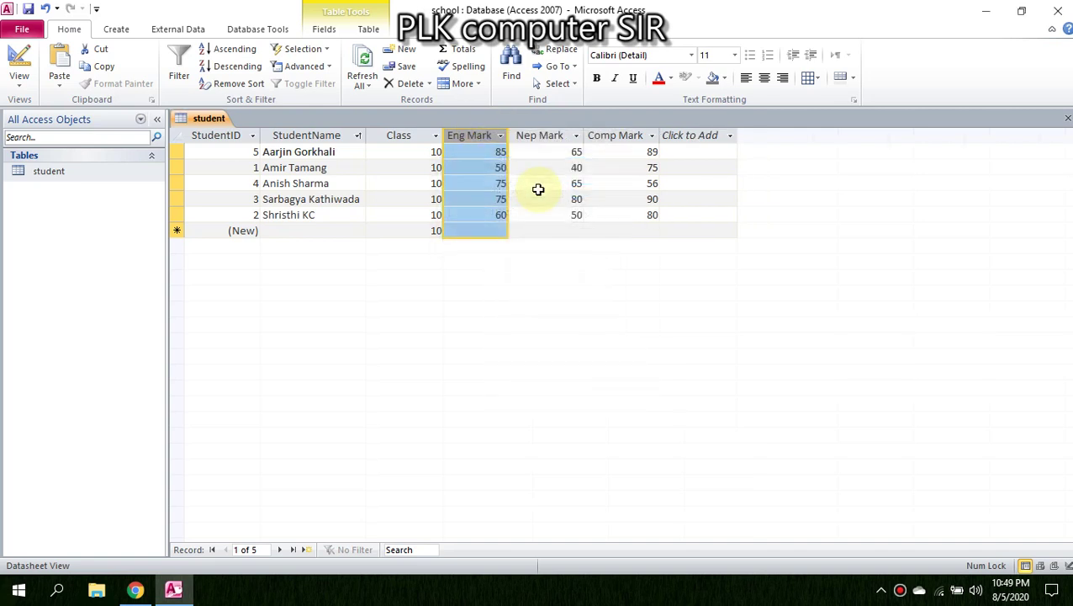
right_click(473, 136)
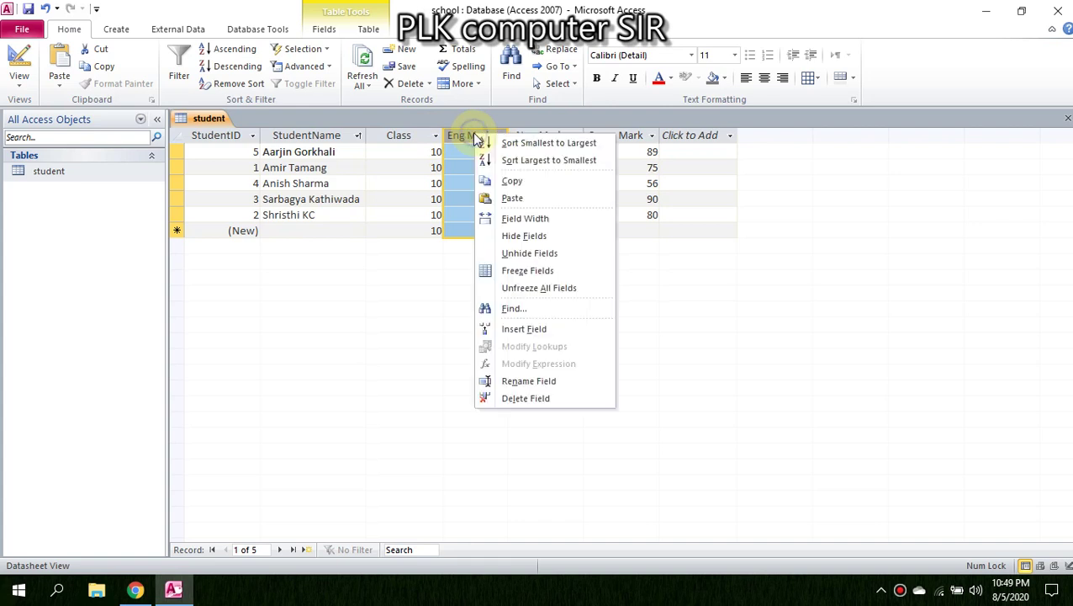
left_click(515, 238)
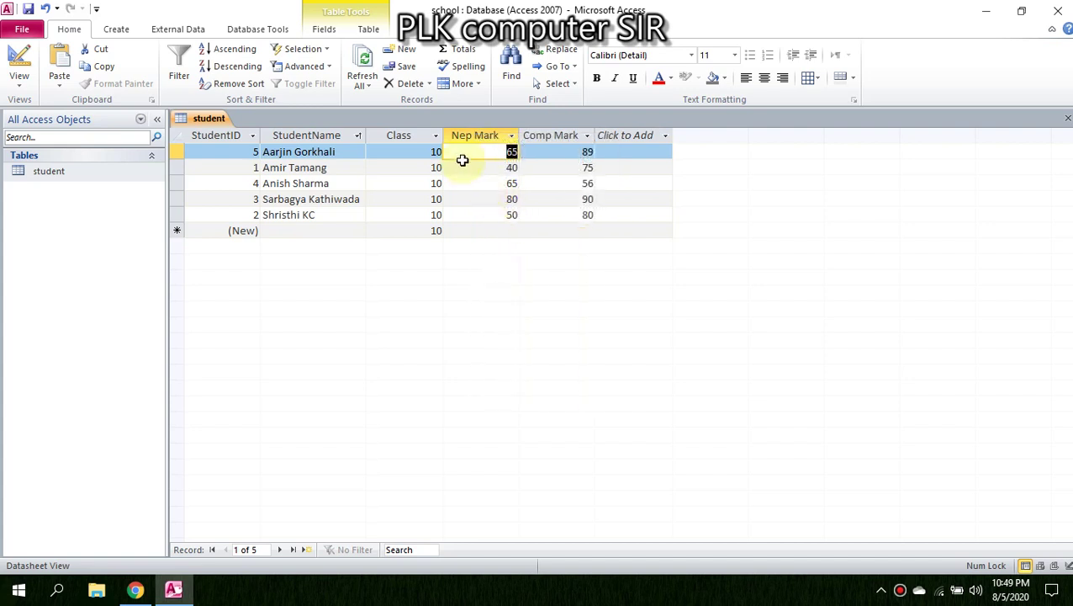
left_click(463, 140)
right_click(468, 142)
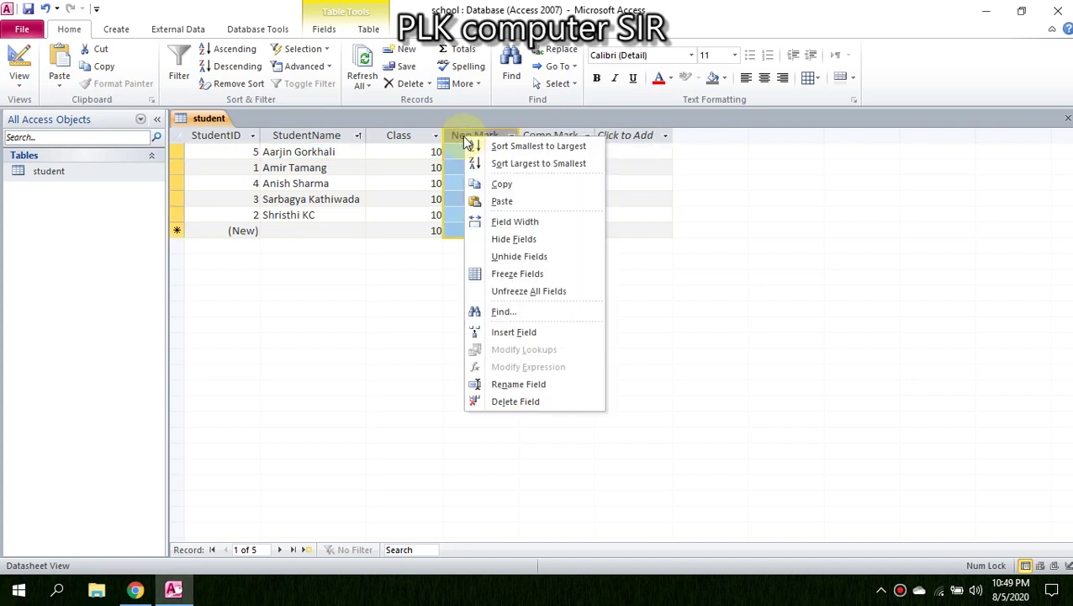
left_click(508, 260)
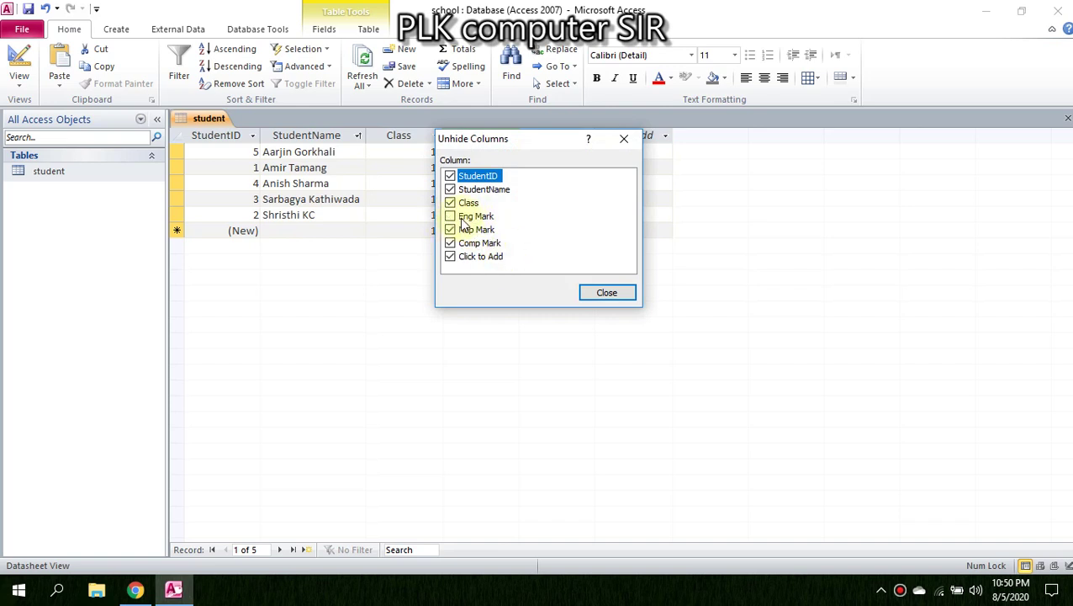
left_click(451, 217)
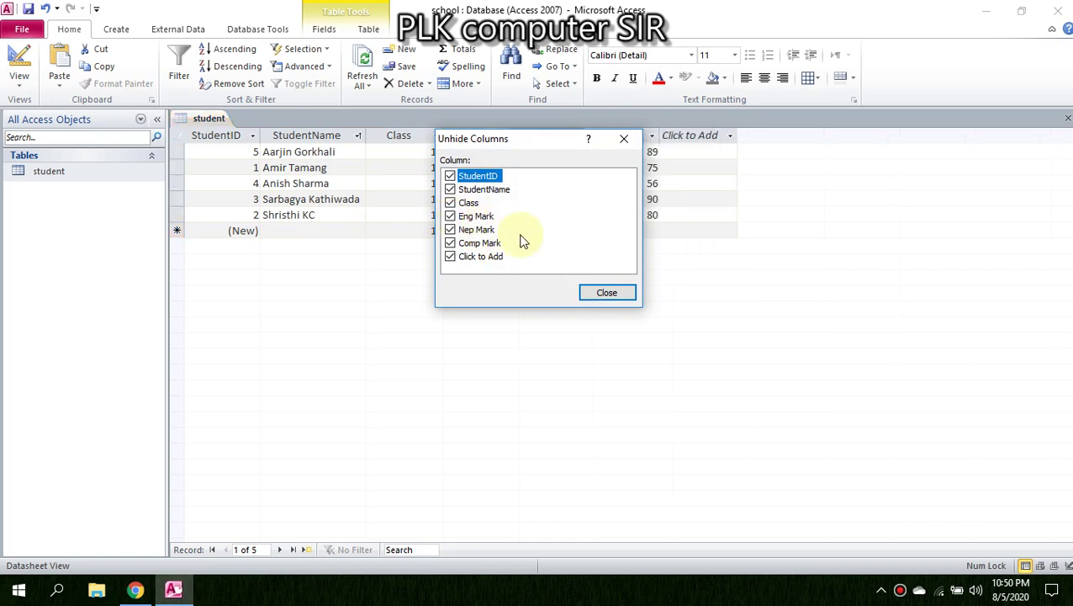
left_click(607, 292)
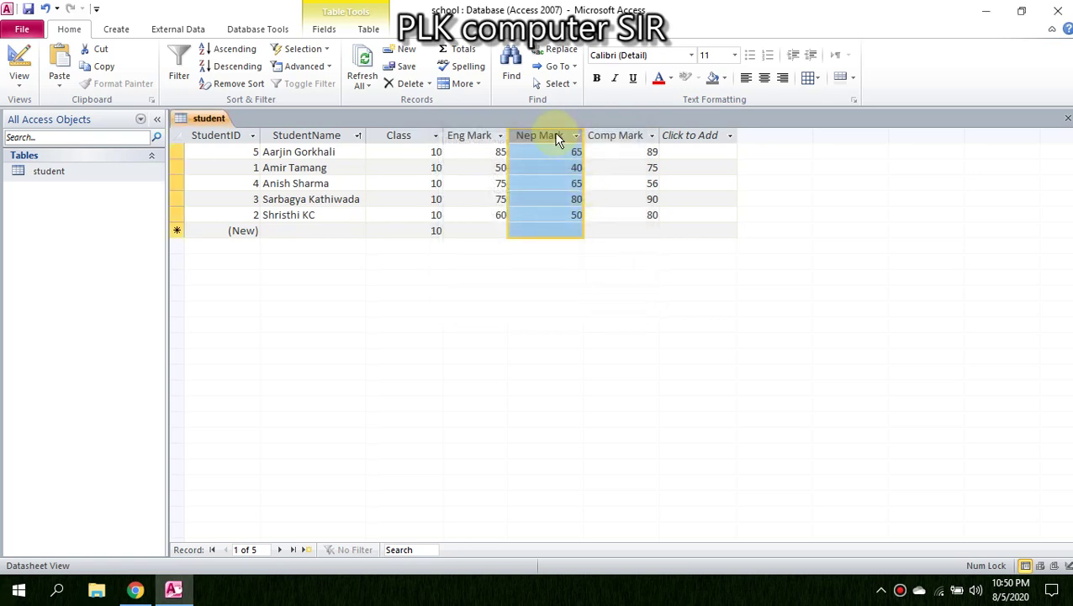
right_click(569, 135)
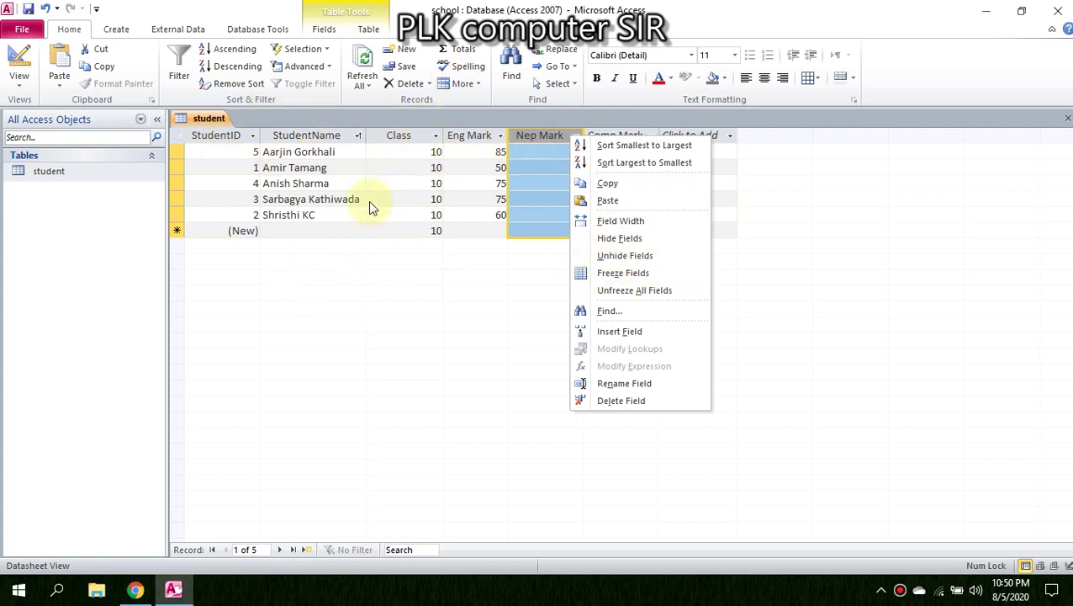
left_click(607, 272)
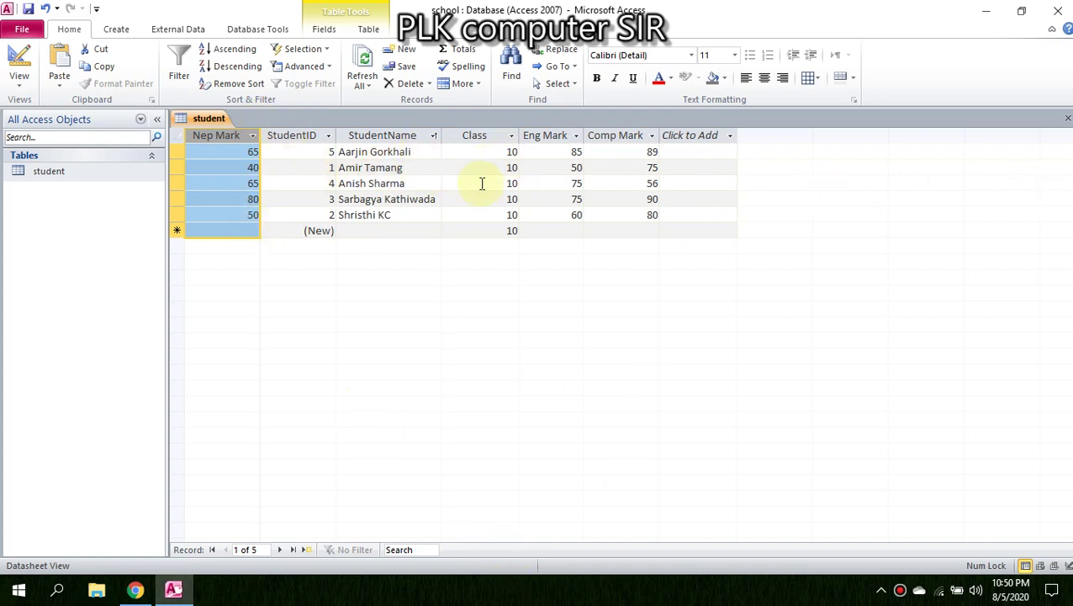
right_click(250, 143)
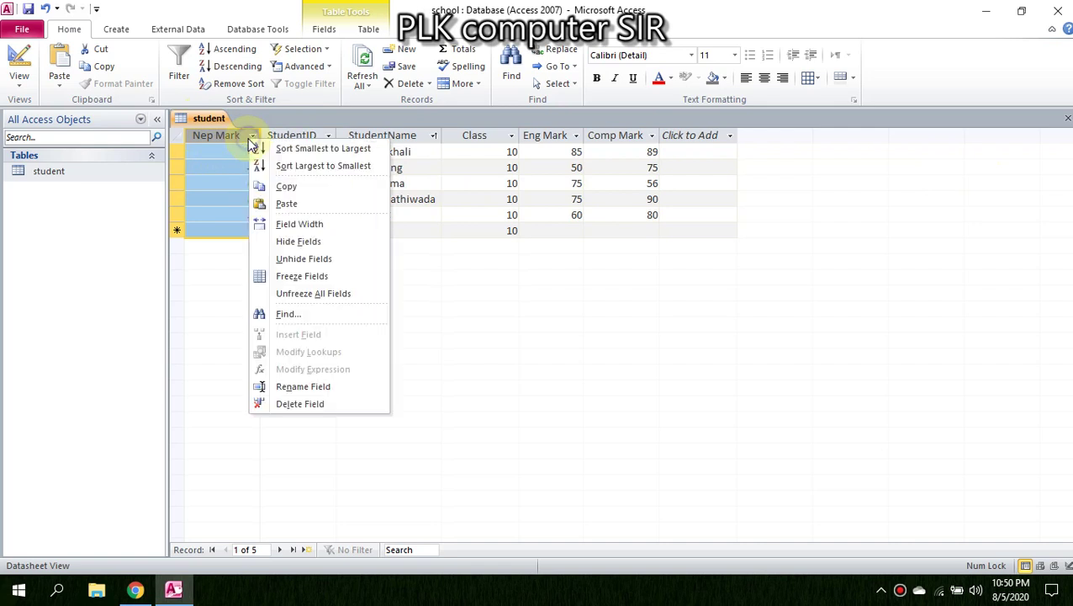
left_click(294, 293)
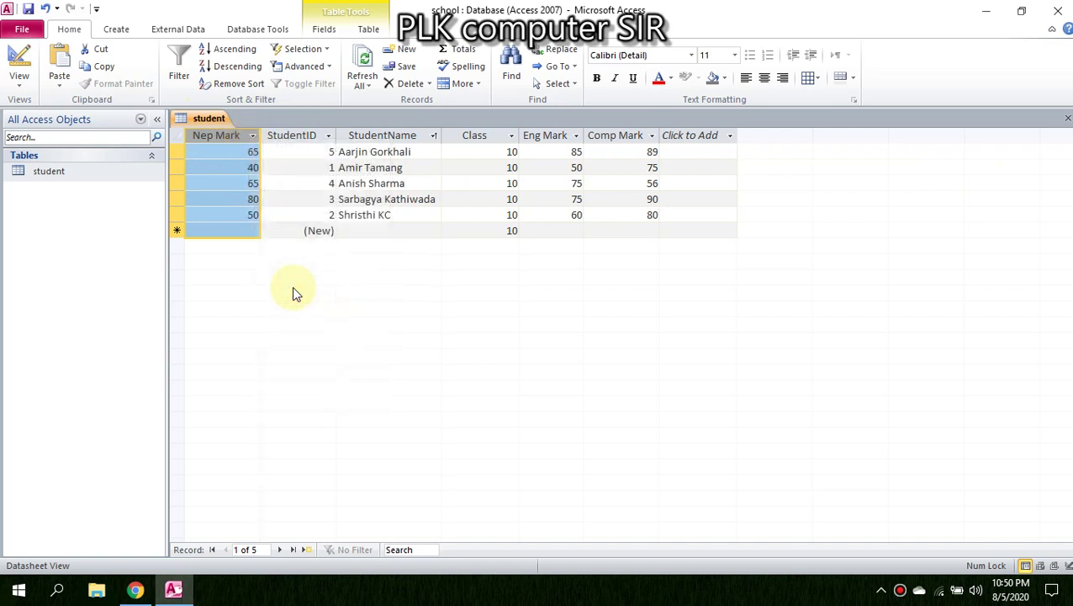
left_click(252, 135)
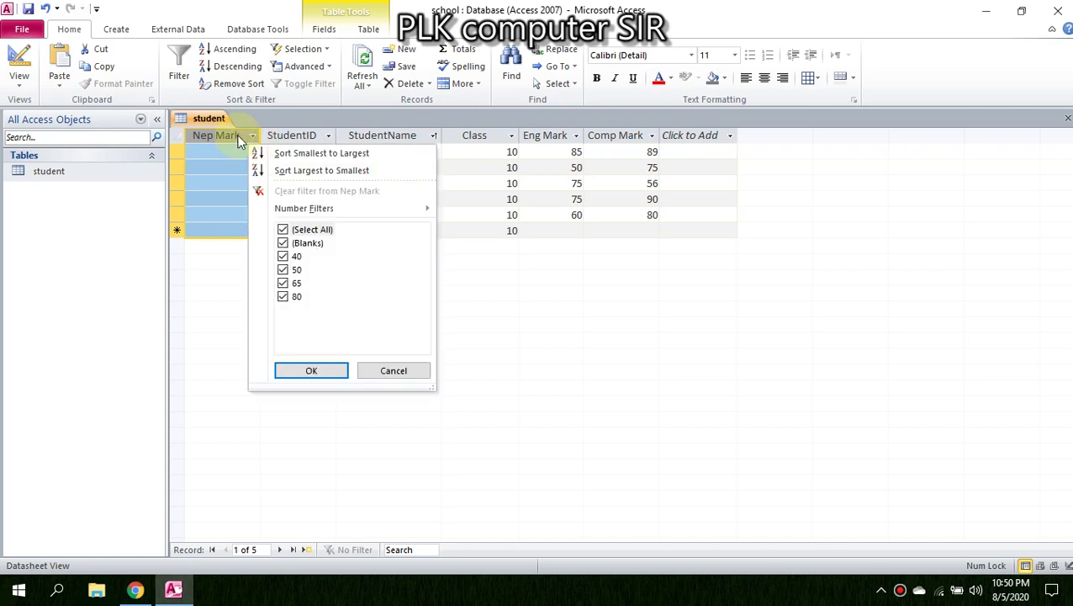
right_click(224, 137)
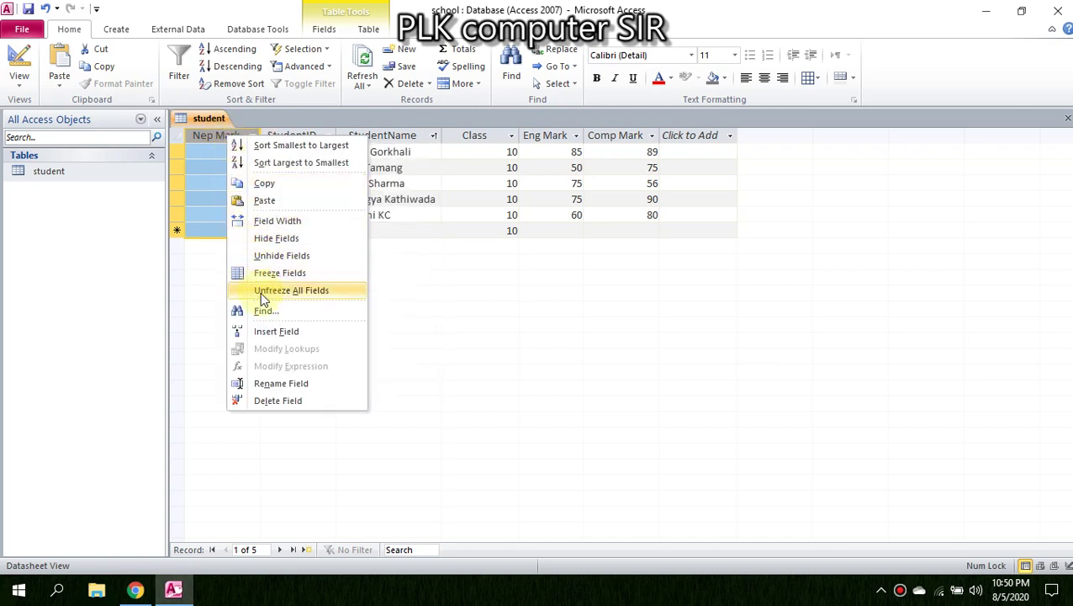
left_click(264, 293)
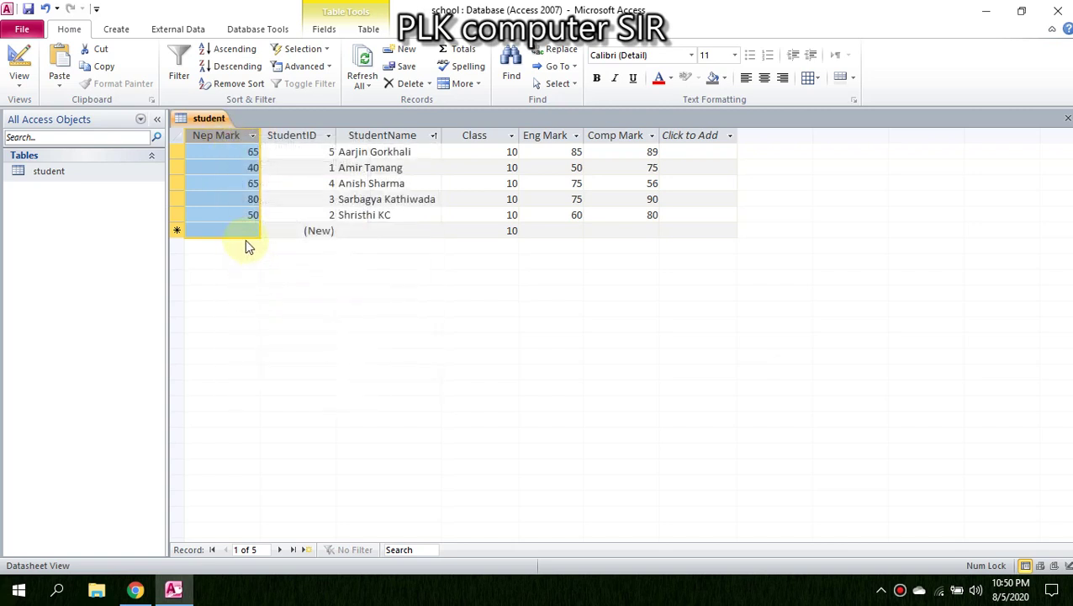
left_click(252, 135)
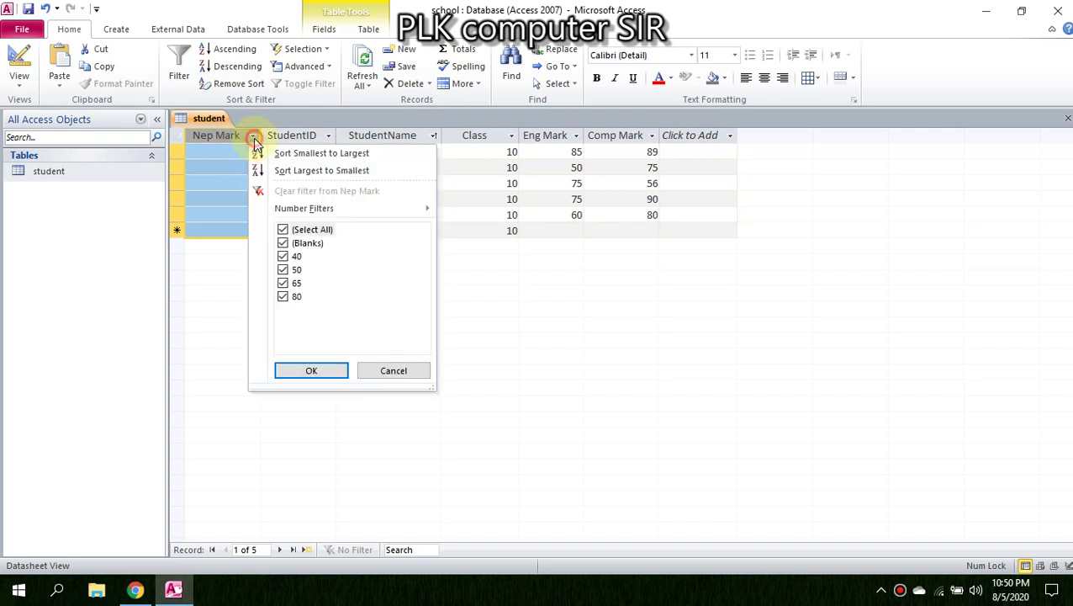
right_click(202, 136)
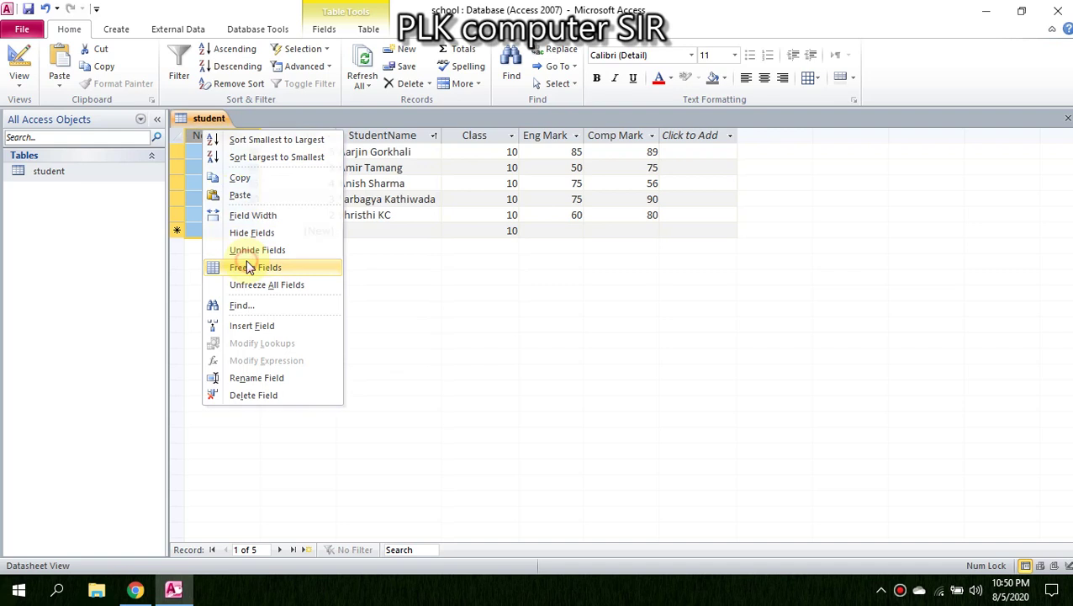
left_click(248, 268)
right_click(239, 141)
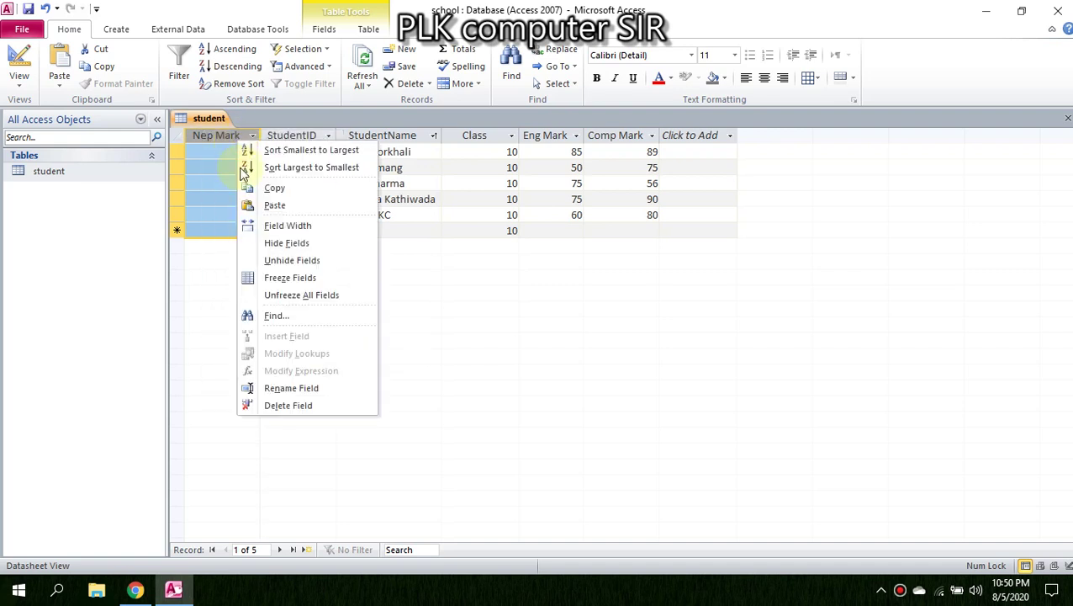
left_click(285, 294)
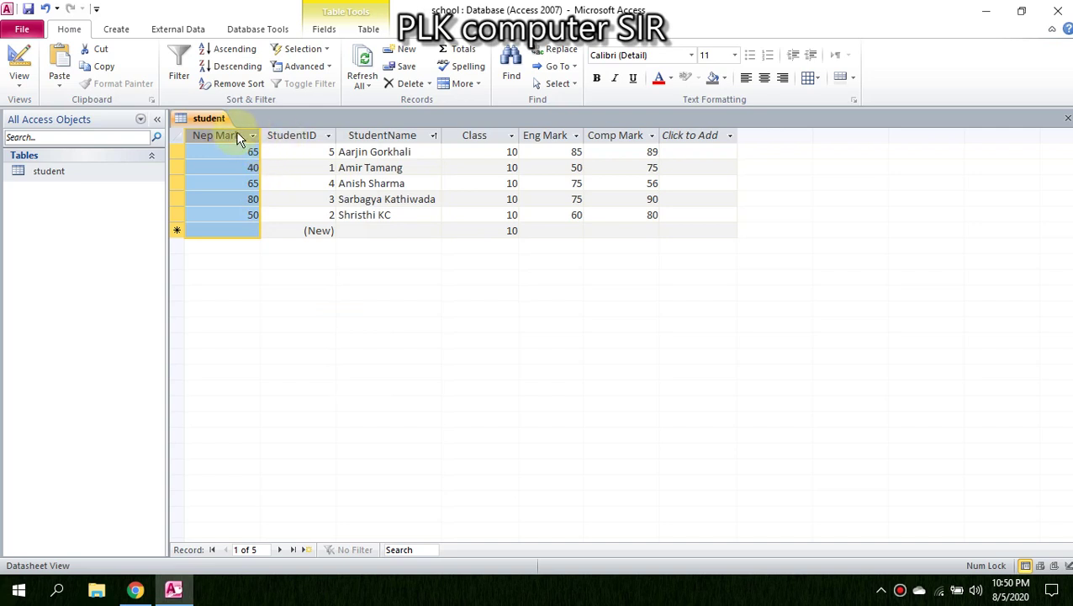
left_click_drag(238, 139, 603, 150)
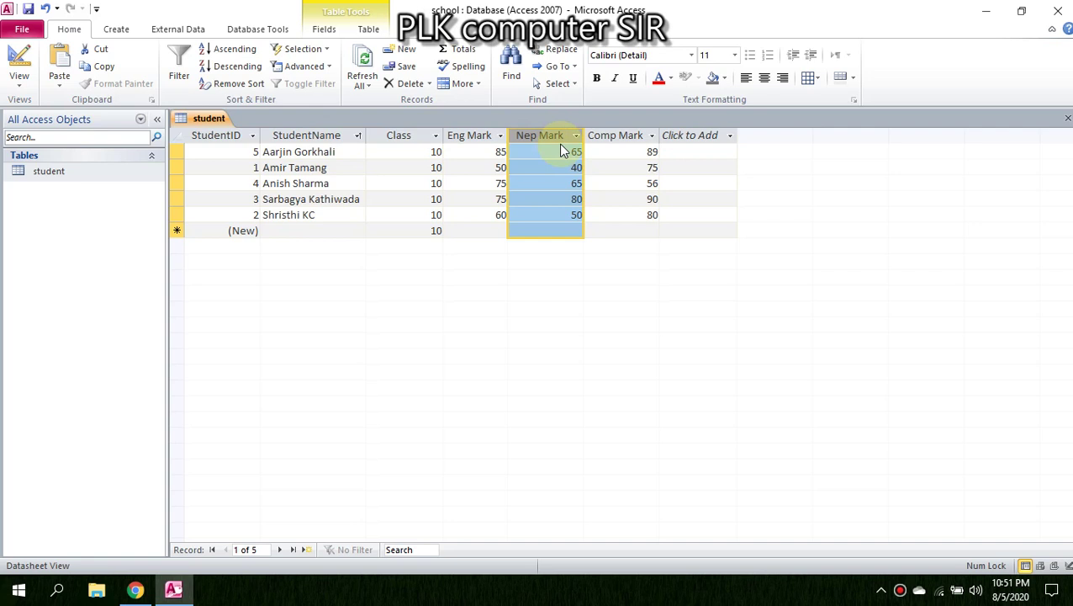
Set the student datasheet's row height to 20 from the first record's menu
left_click(182, 152)
right_click(182, 154)
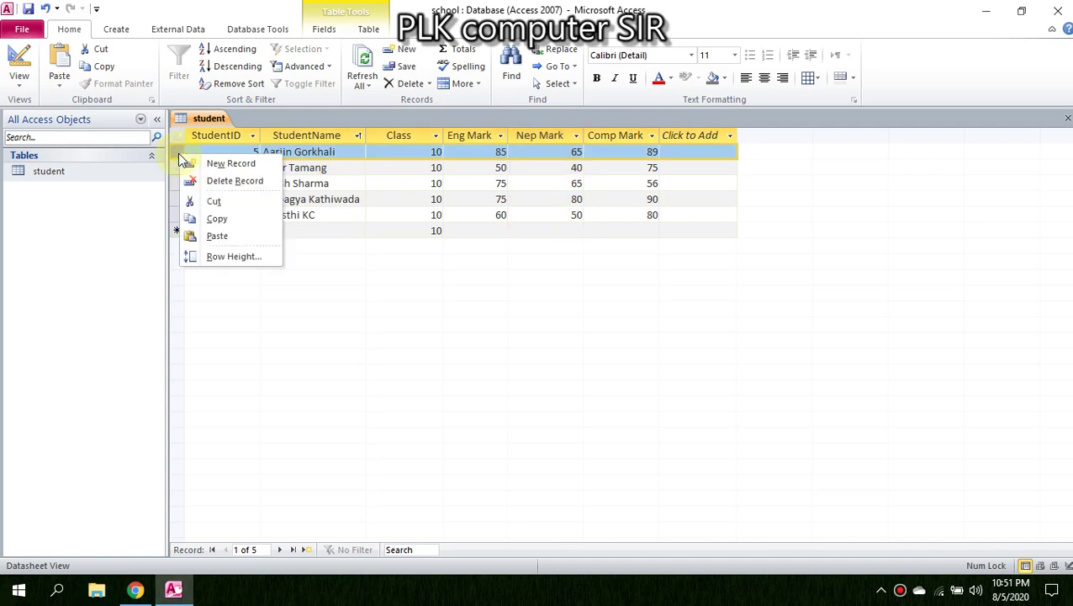
left_click(204, 257)
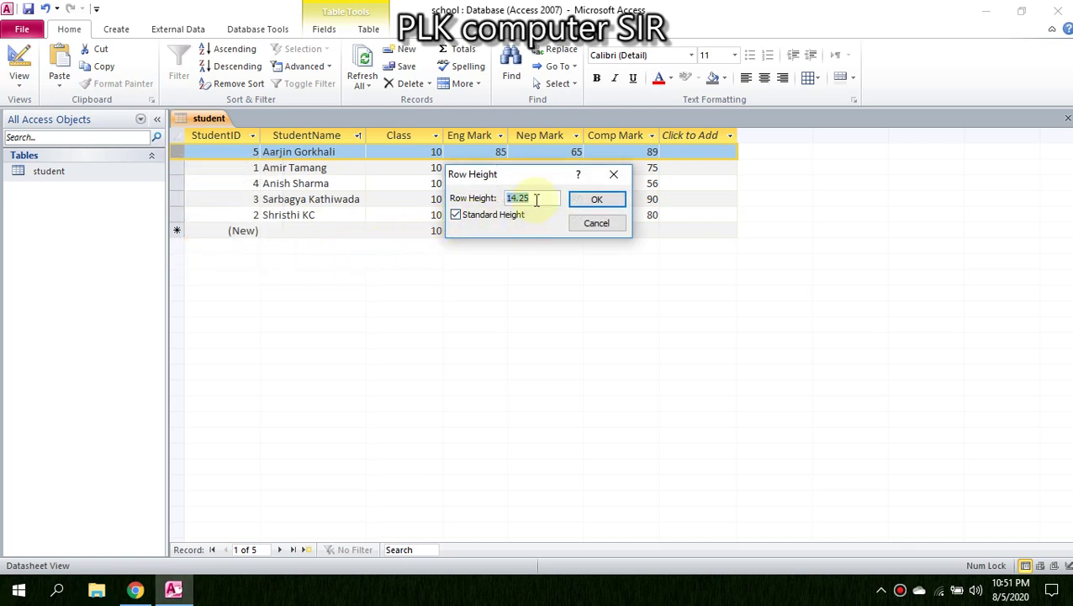
type("20")
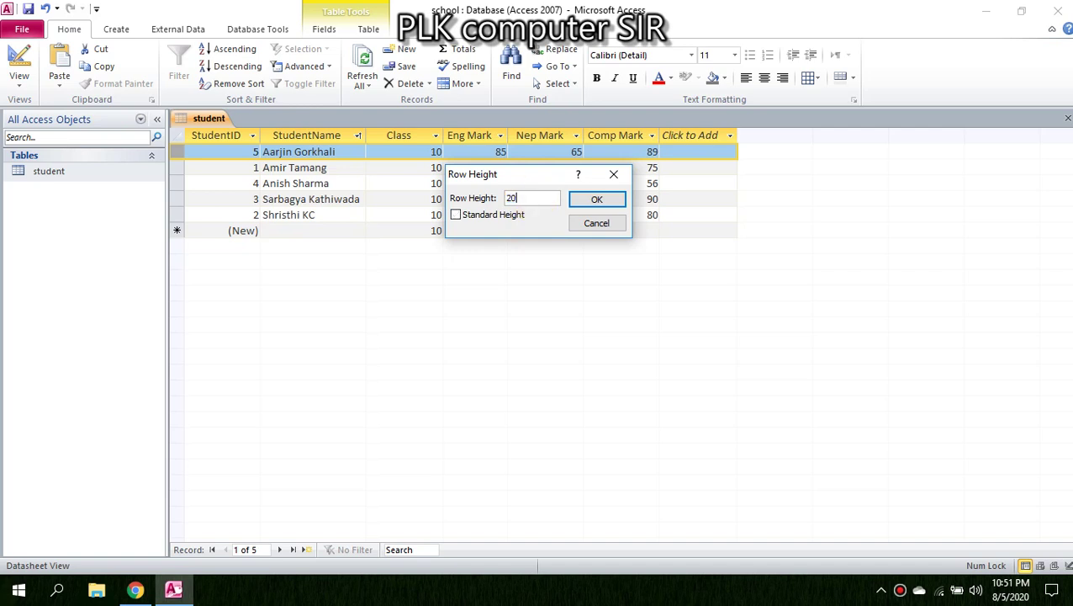
left_click(595, 199)
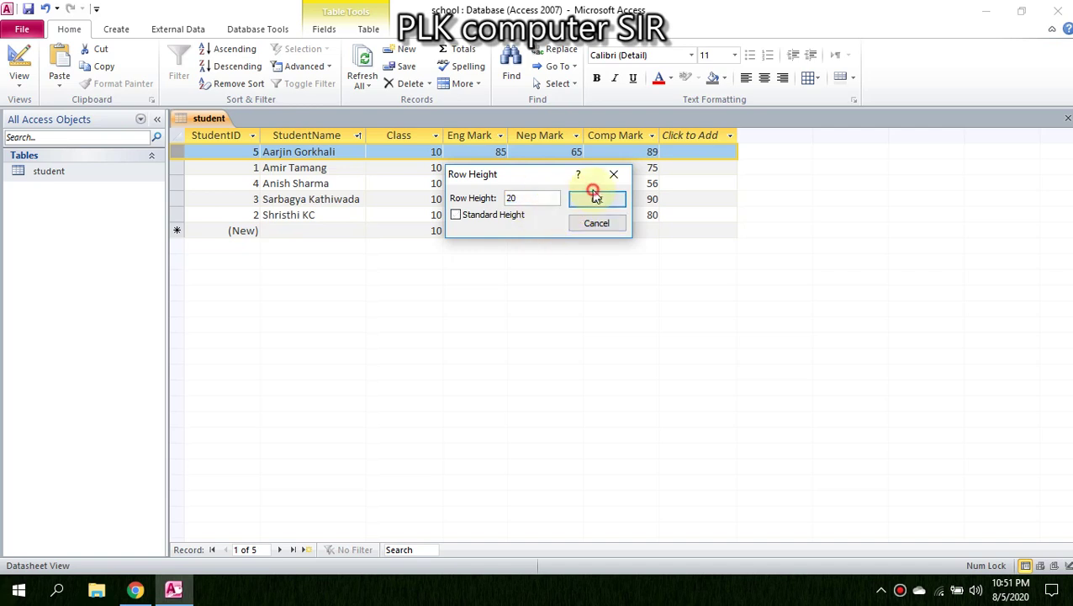